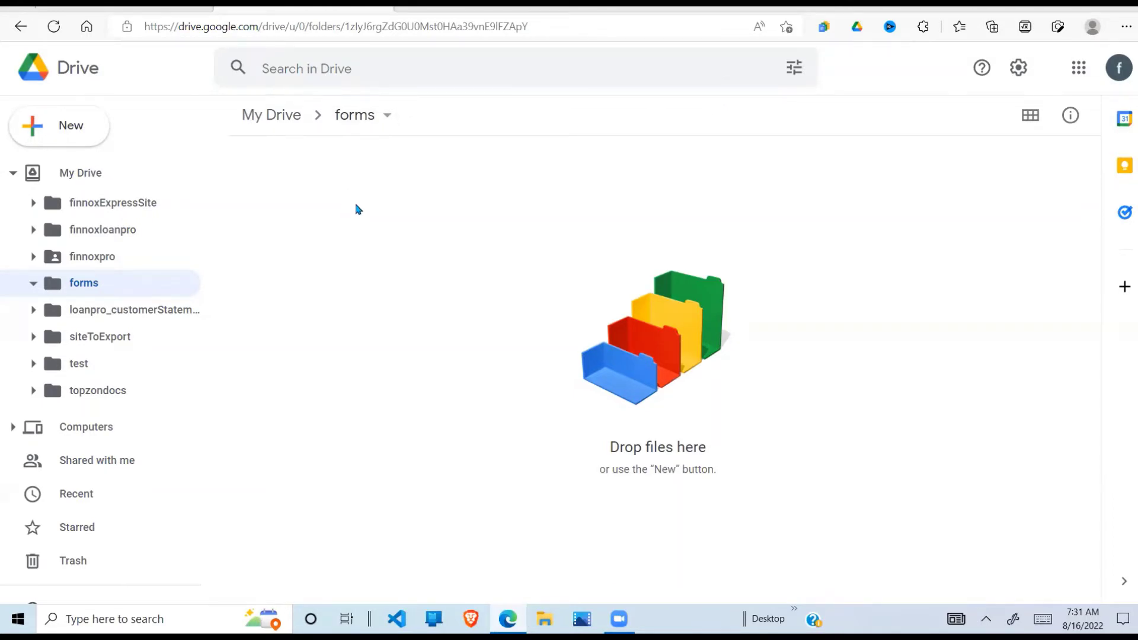
pyautogui.click(364, 23)
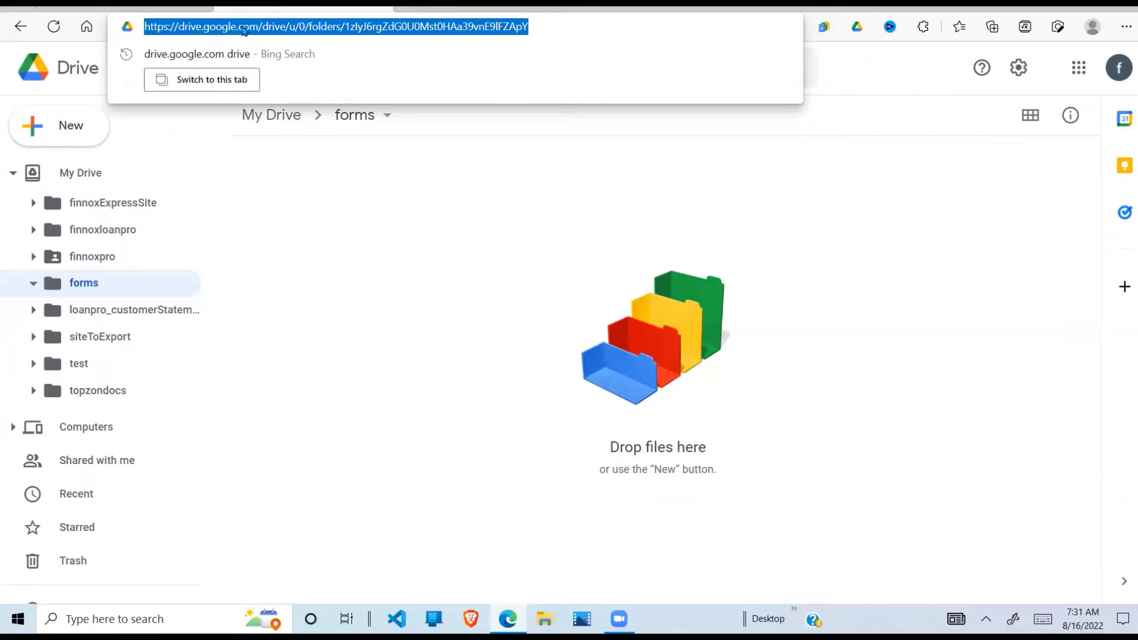
pyautogui.click(375, 227)
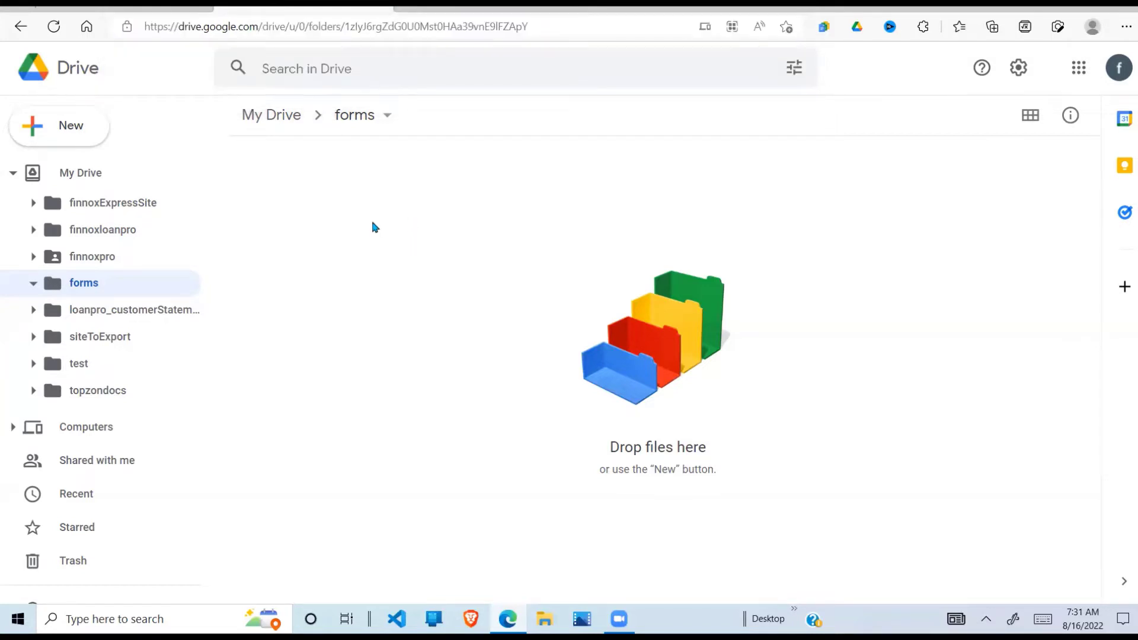
pyautogui.rightClick(103, 180)
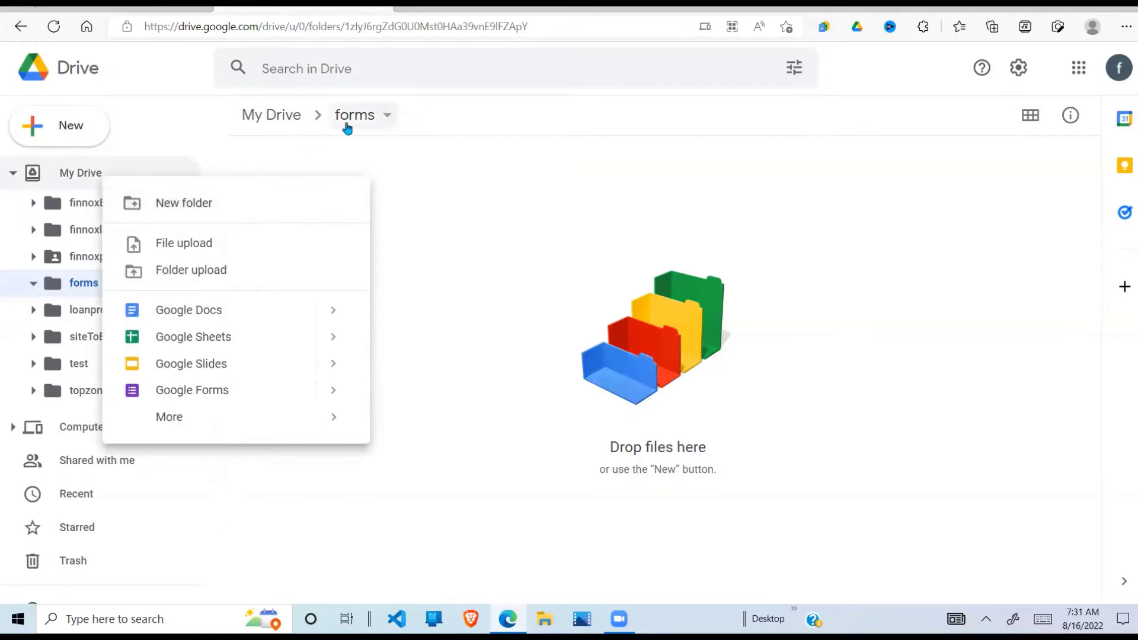
pyautogui.click(463, 187)
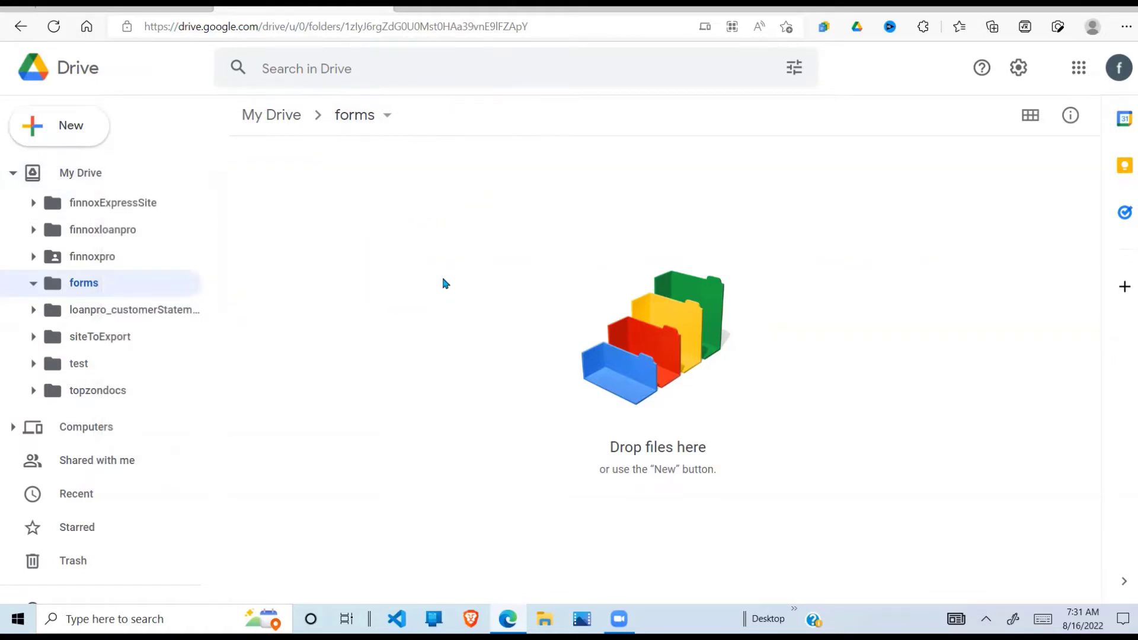
# Create a blank Google Sheets spreadsheet in the forms folder and name it "results of form".
pyautogui.rightClick(335, 195)
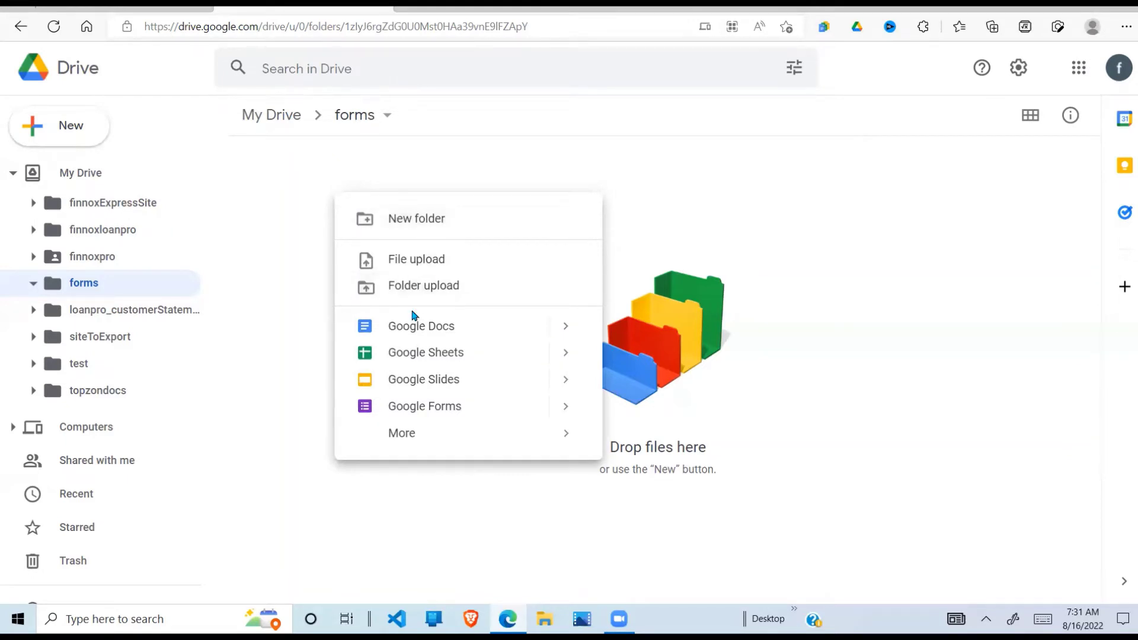
pyautogui.click(402, 354)
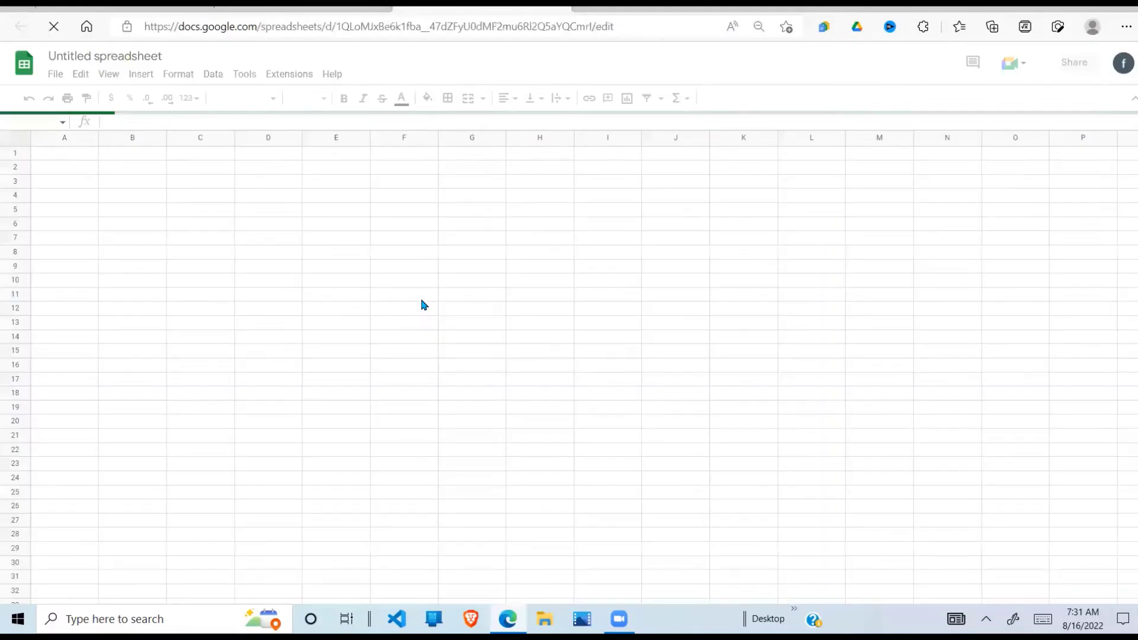
pyautogui.click(152, 55)
pyautogui.write('results of fro')
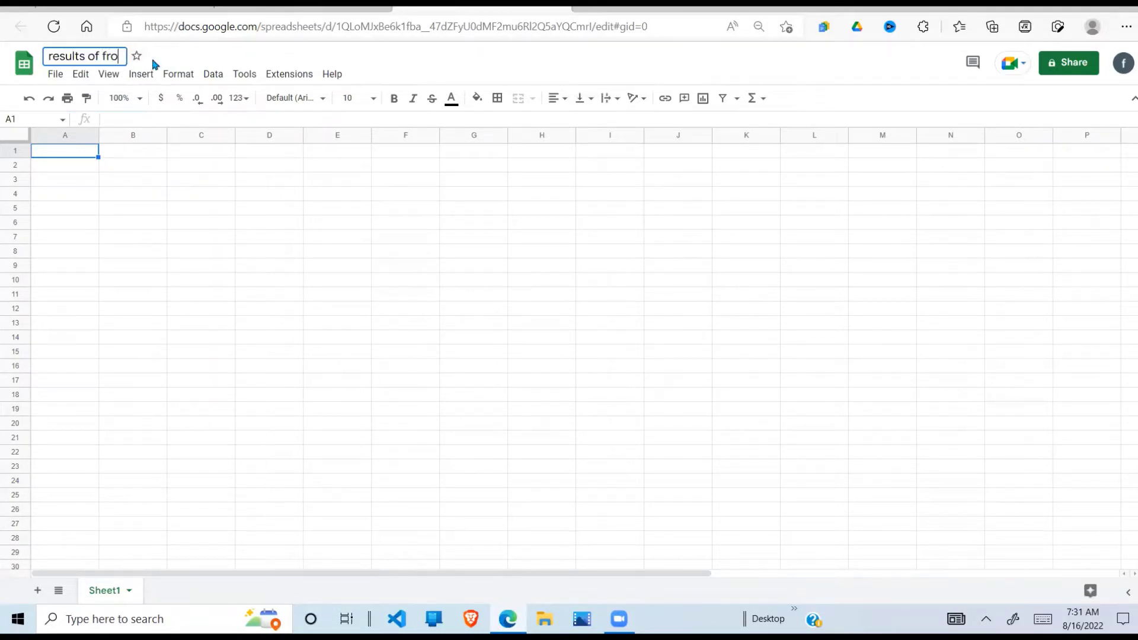
pyautogui.write('m')
pyautogui.click(83, 180)
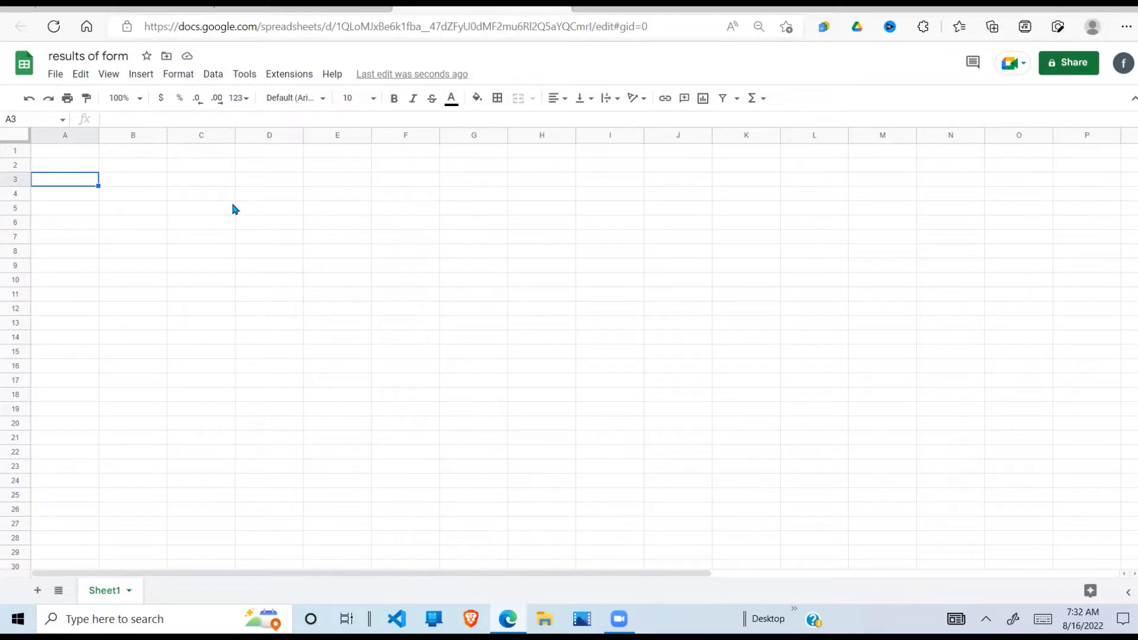
# Return to the forms folder in Drive and create a new blank Google Form there.
pyautogui.click(373, 15)
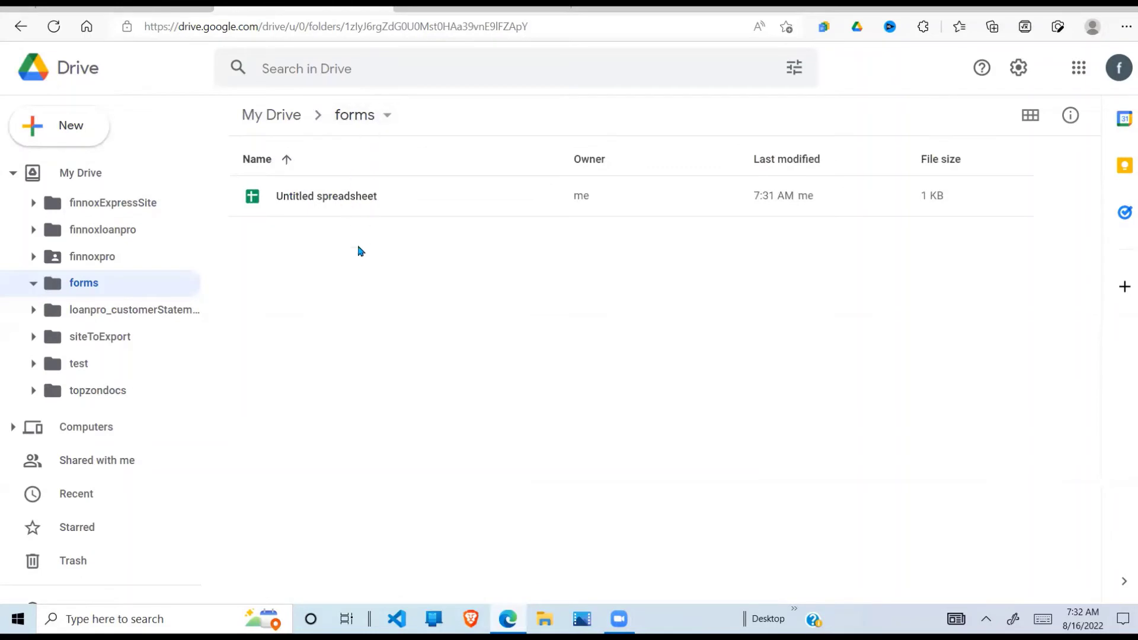
pyautogui.click(357, 200)
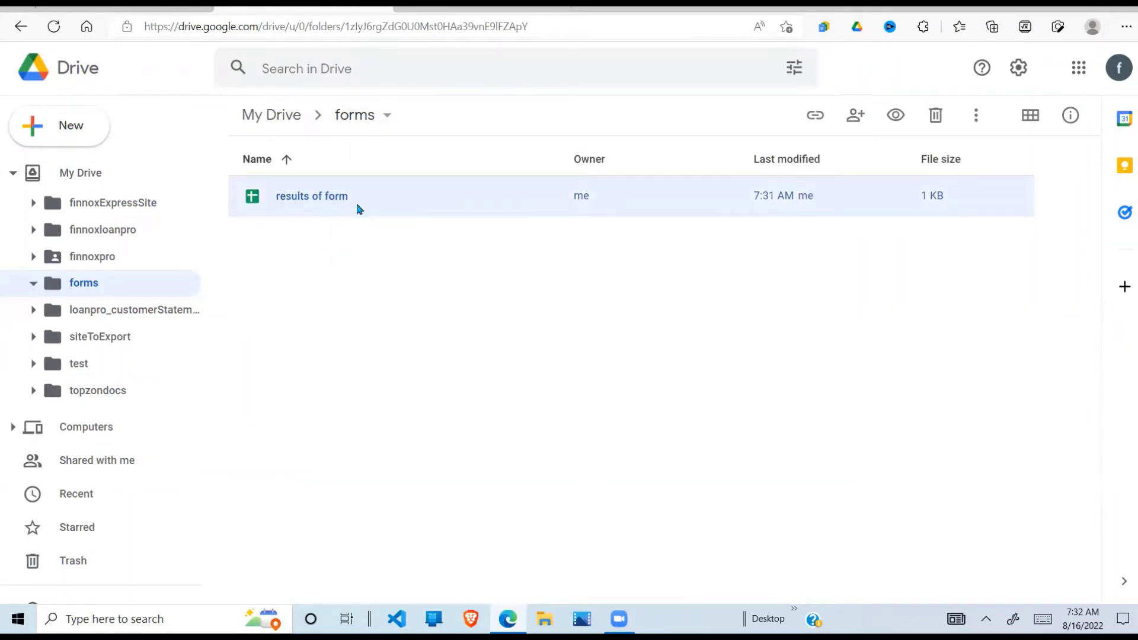
pyautogui.rightClick(334, 245)
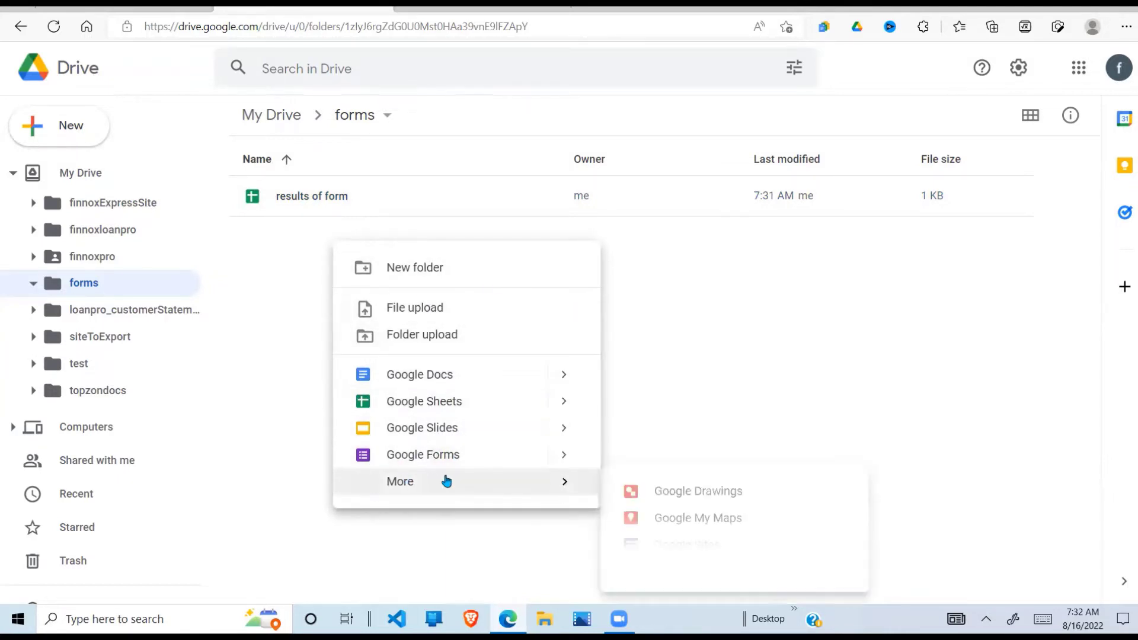
pyautogui.moveTo(413, 492)
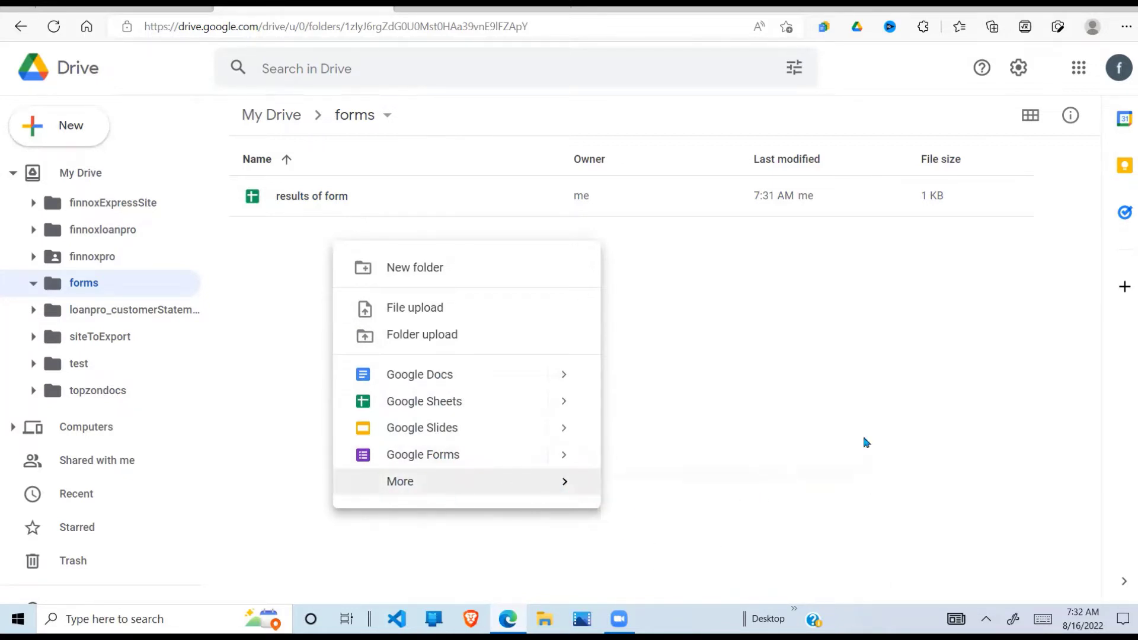
pyautogui.click(427, 458)
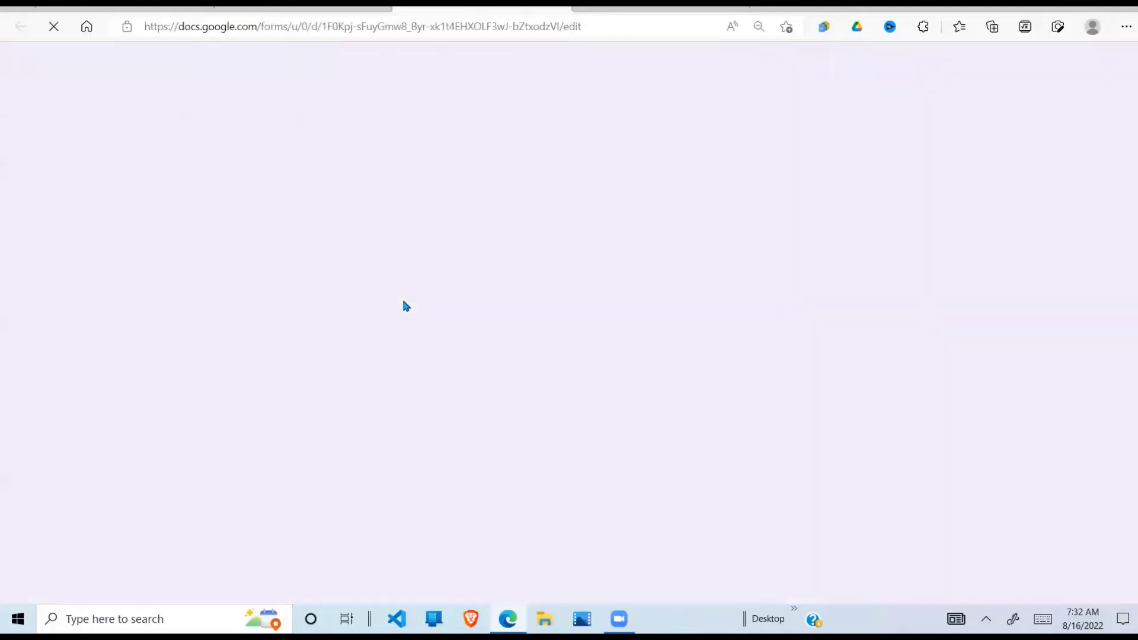
# Replace the form's heading in the header card with "Test Form".
pyautogui.moveTo(470, 155); pyautogui.dragTo(331, 156)
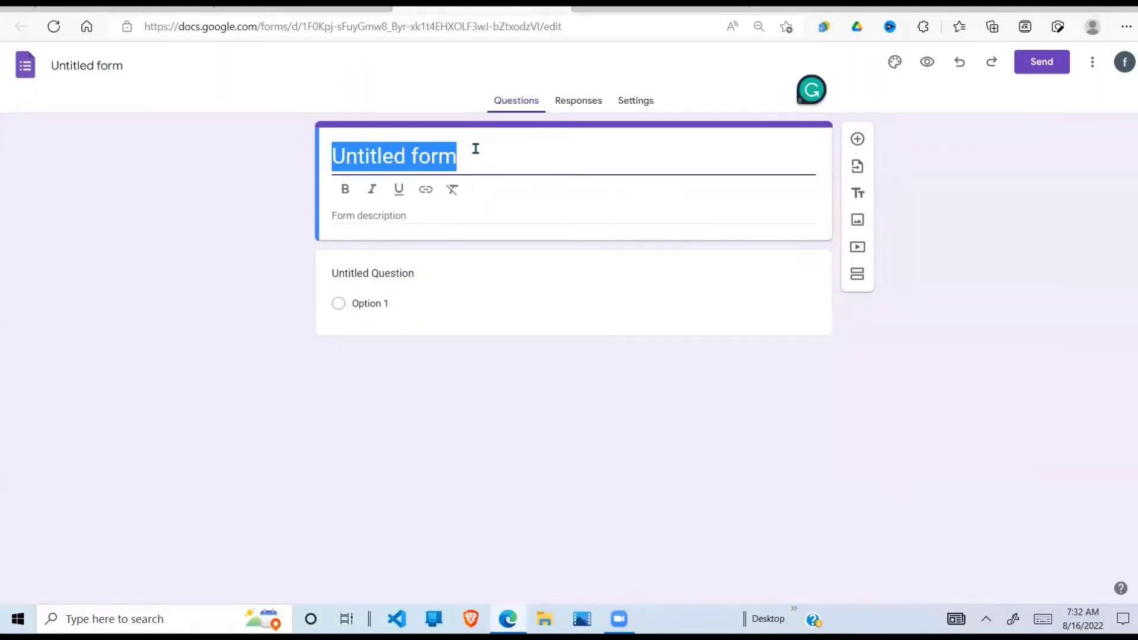
pyautogui.write('Ts')
pyautogui.press('BackSpace')
pyautogui.write('est Form')
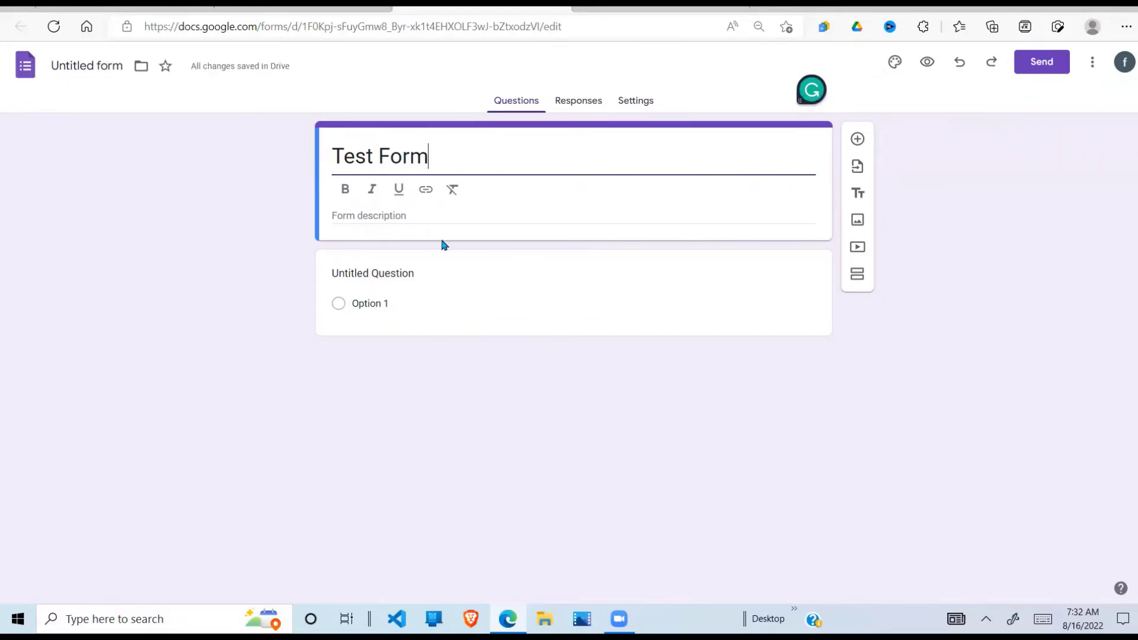
pyautogui.click(466, 382)
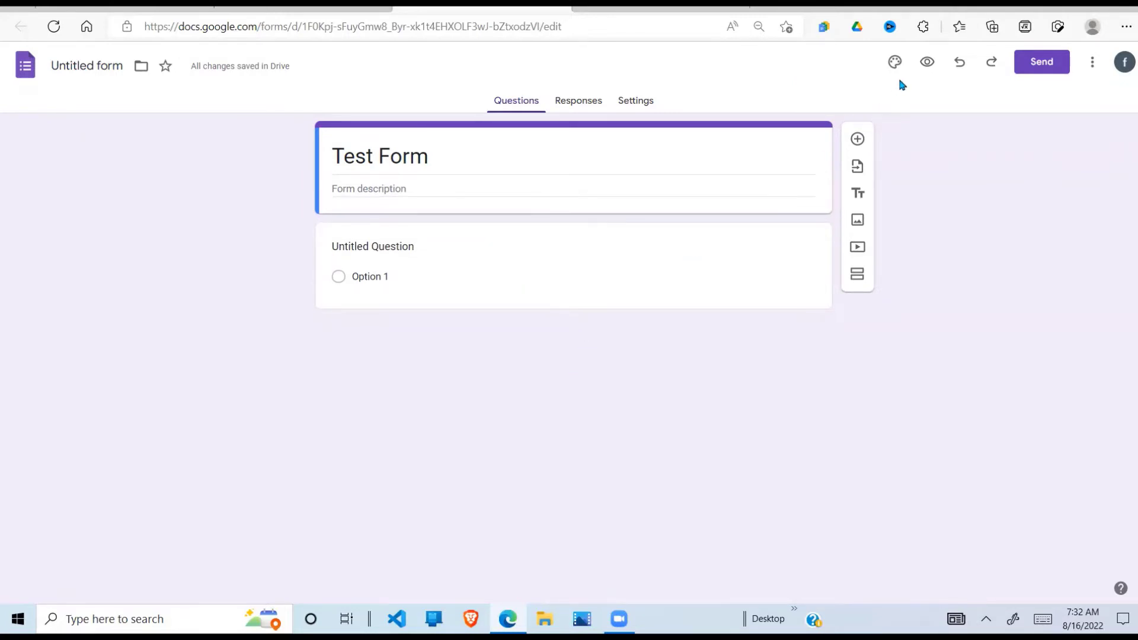
# Link the form's responses to the existing spreadsheet "results of form" and return to the form's questions.
pyautogui.click(590, 102)
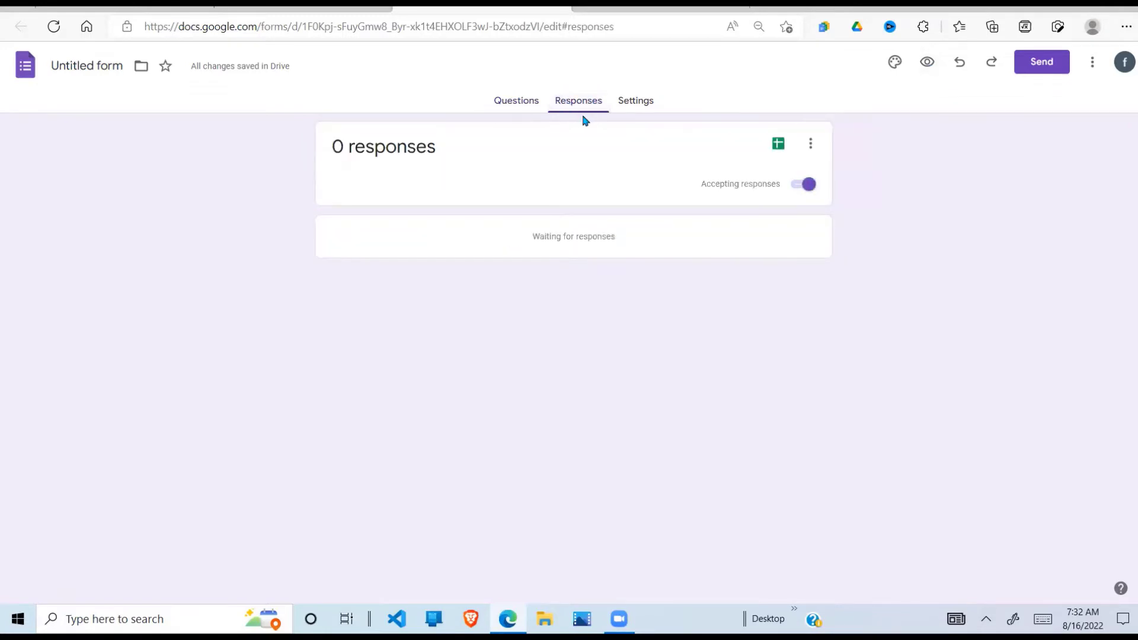
pyautogui.click(811, 154)
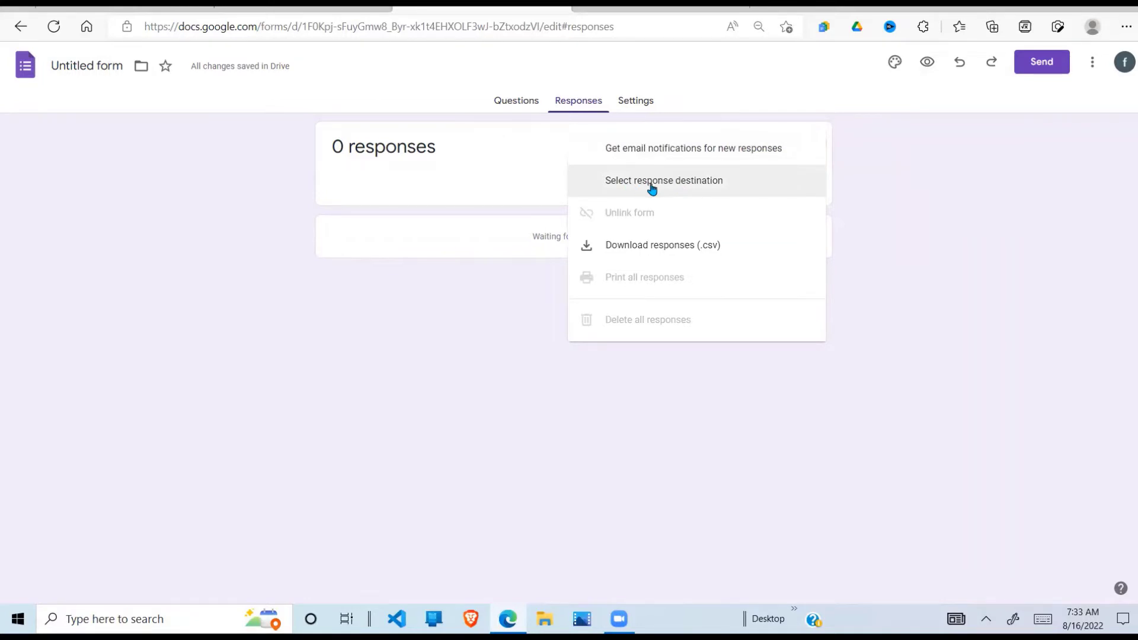
pyautogui.click(694, 189)
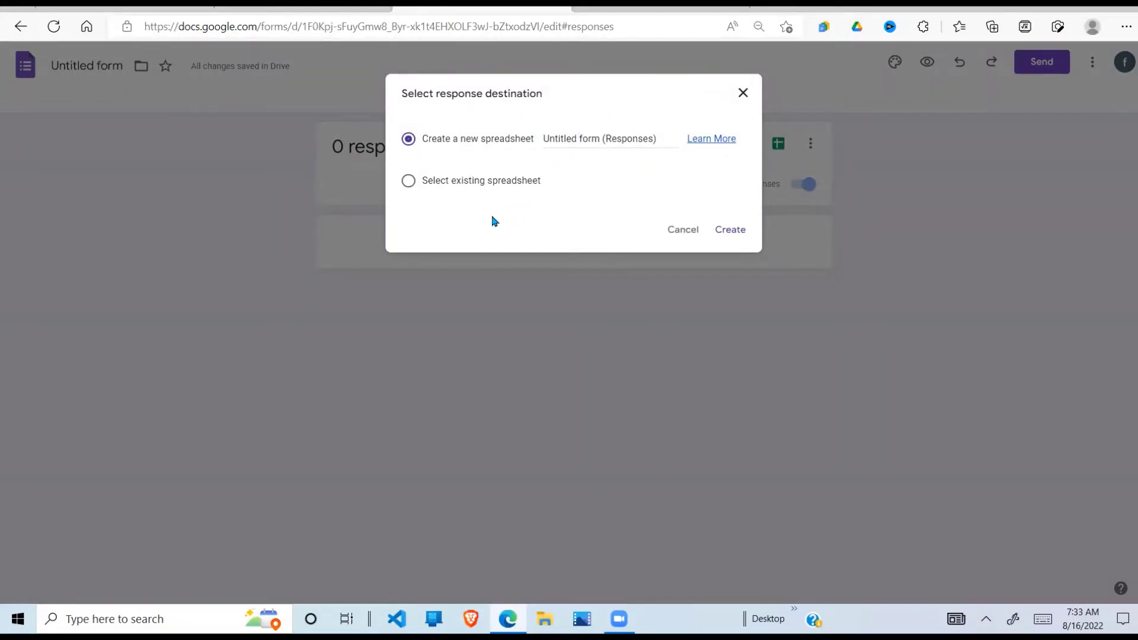
pyautogui.click(408, 182)
pyautogui.click(731, 230)
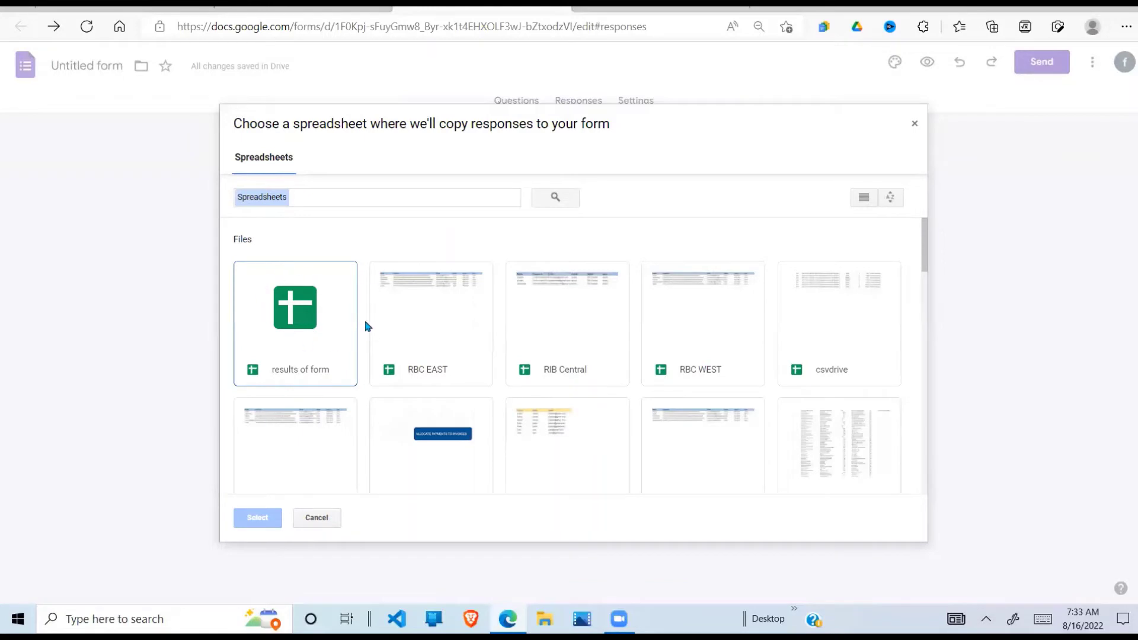
pyautogui.click(312, 326)
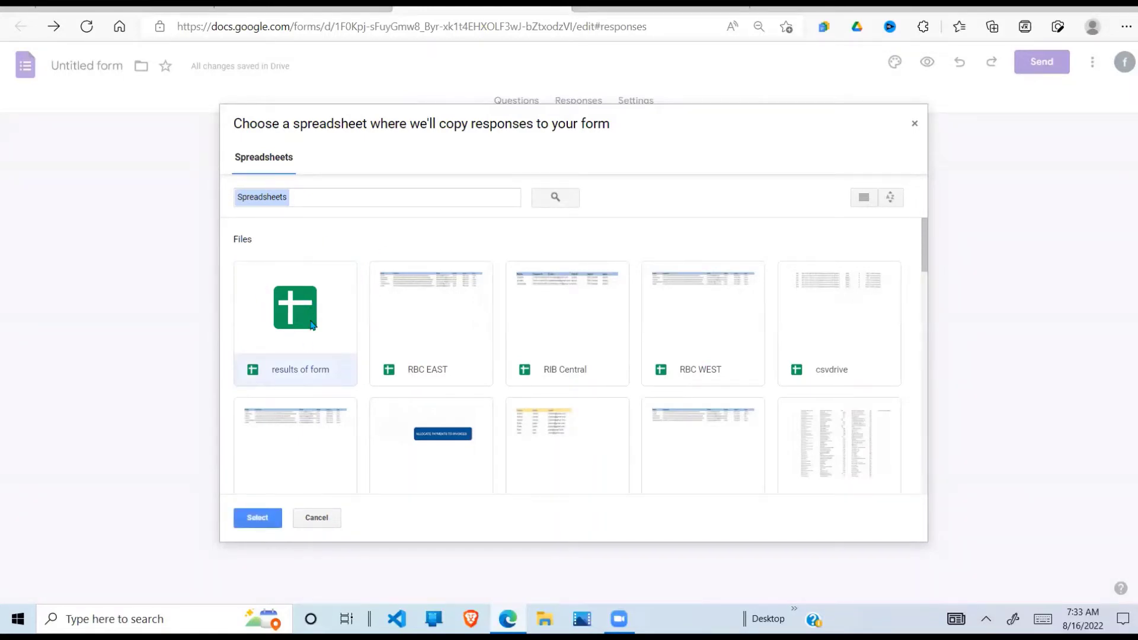
pyautogui.doubleClick(312, 325)
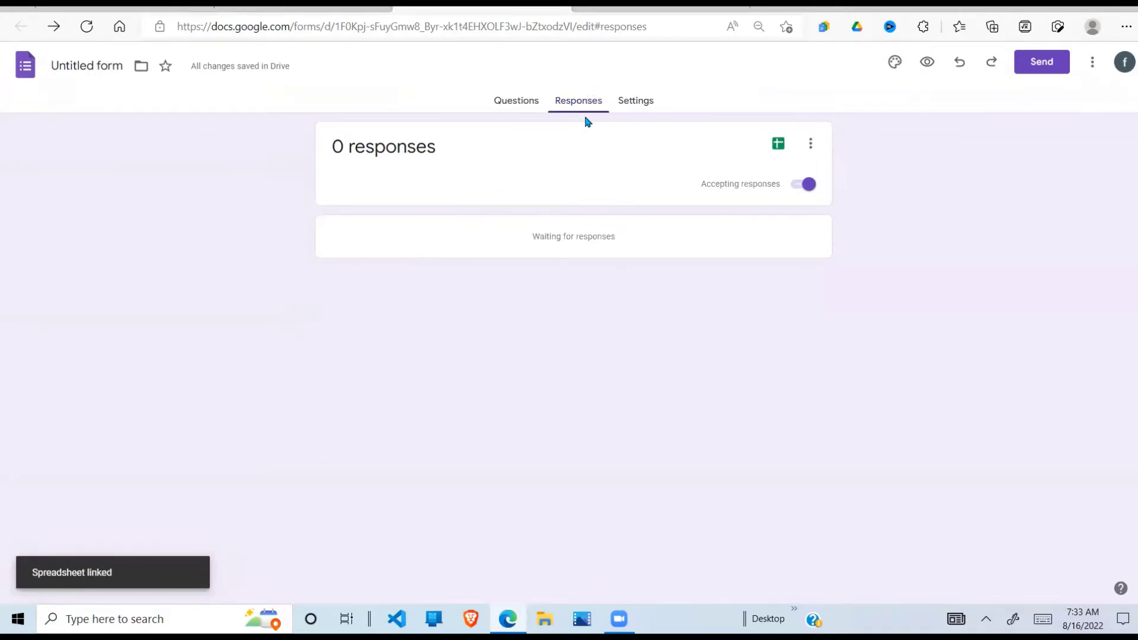
pyautogui.click(522, 110)
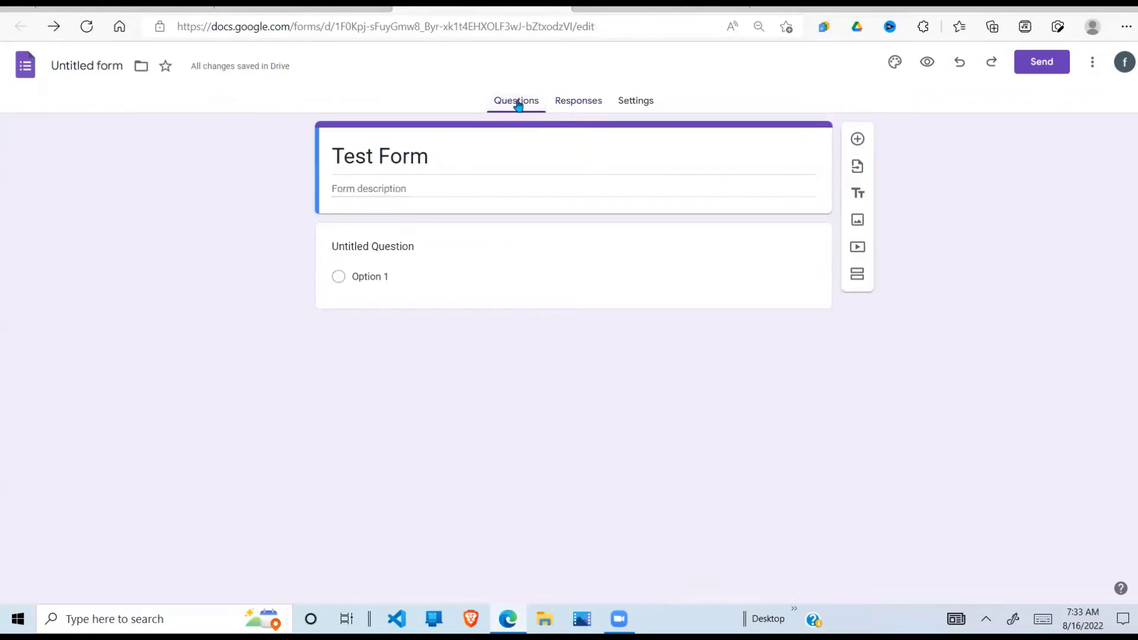
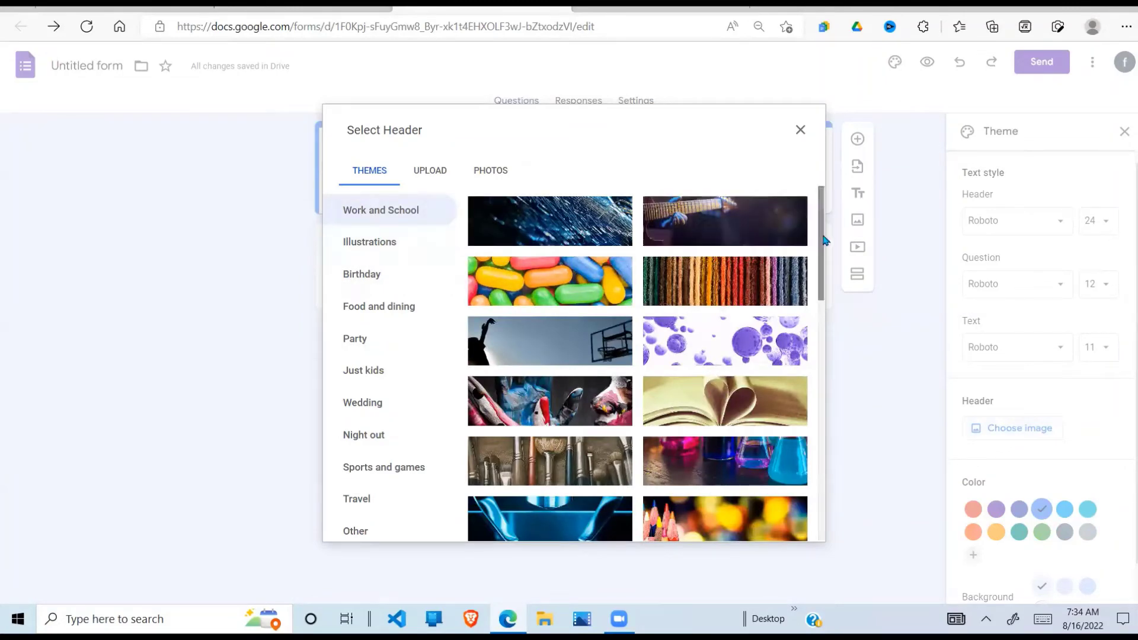
# Browse the Work and School, Illustrations, Birthday, and Food and dining header image themes.
pyautogui.moveTo(826, 243); pyautogui.dragTo(797, 491)
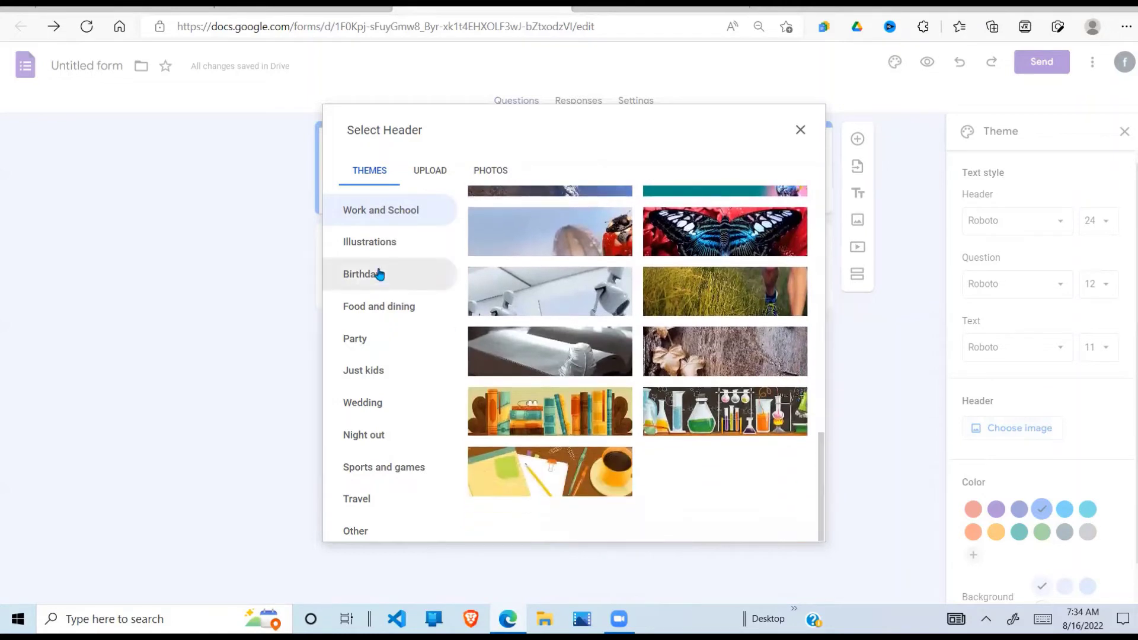
pyautogui.click(359, 243)
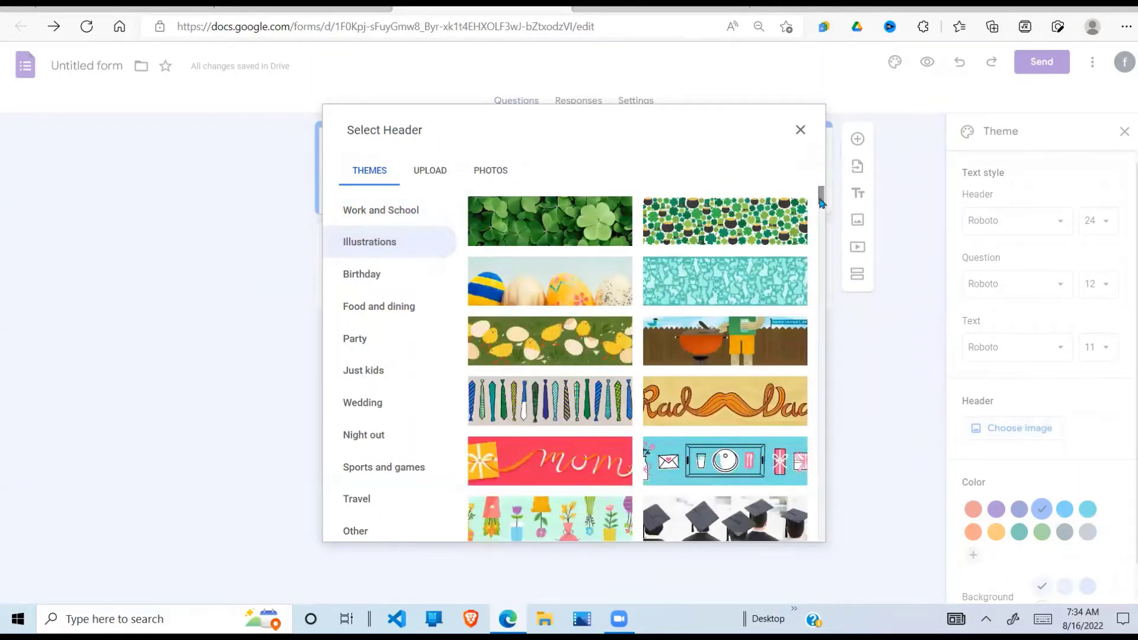
pyautogui.moveTo(821, 199); pyautogui.dragTo(820, 248)
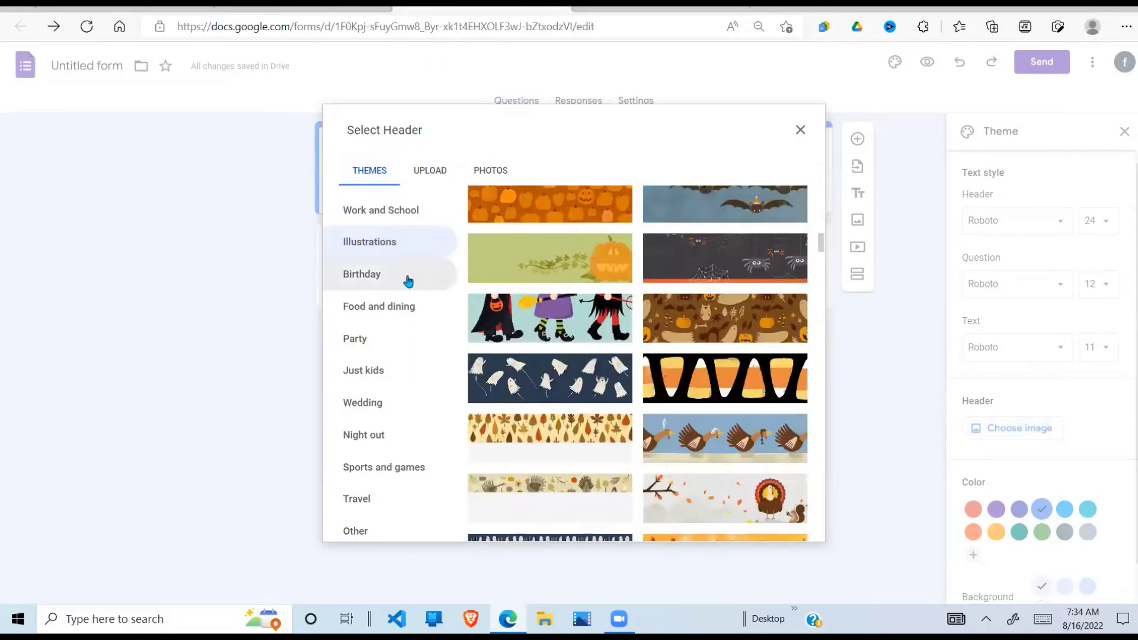
pyautogui.click(366, 276)
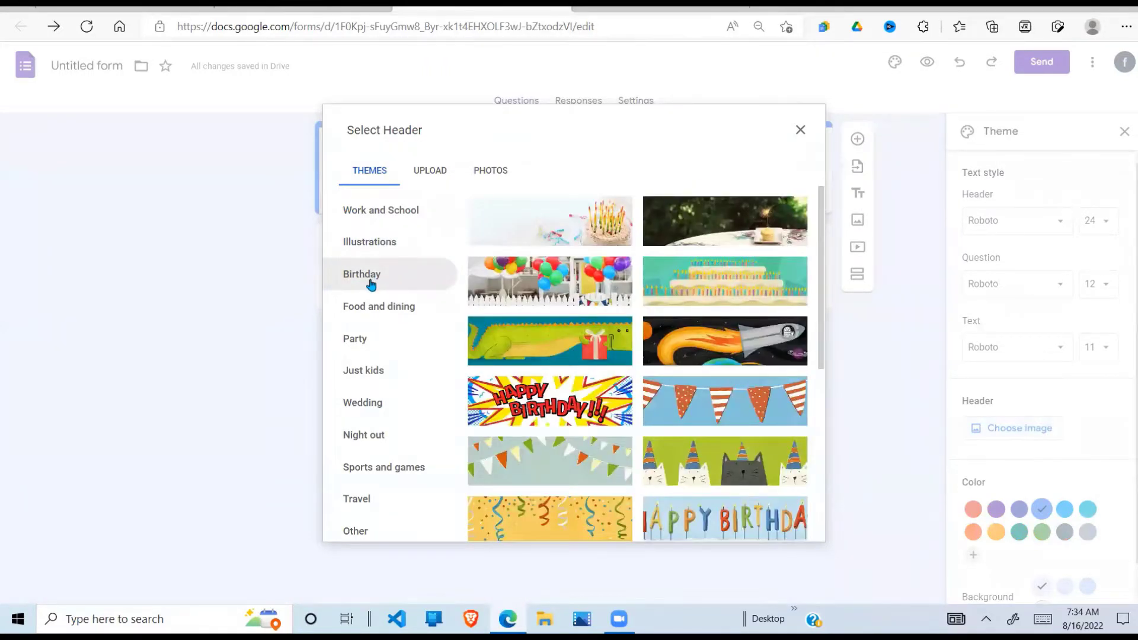
pyautogui.click(400, 309)
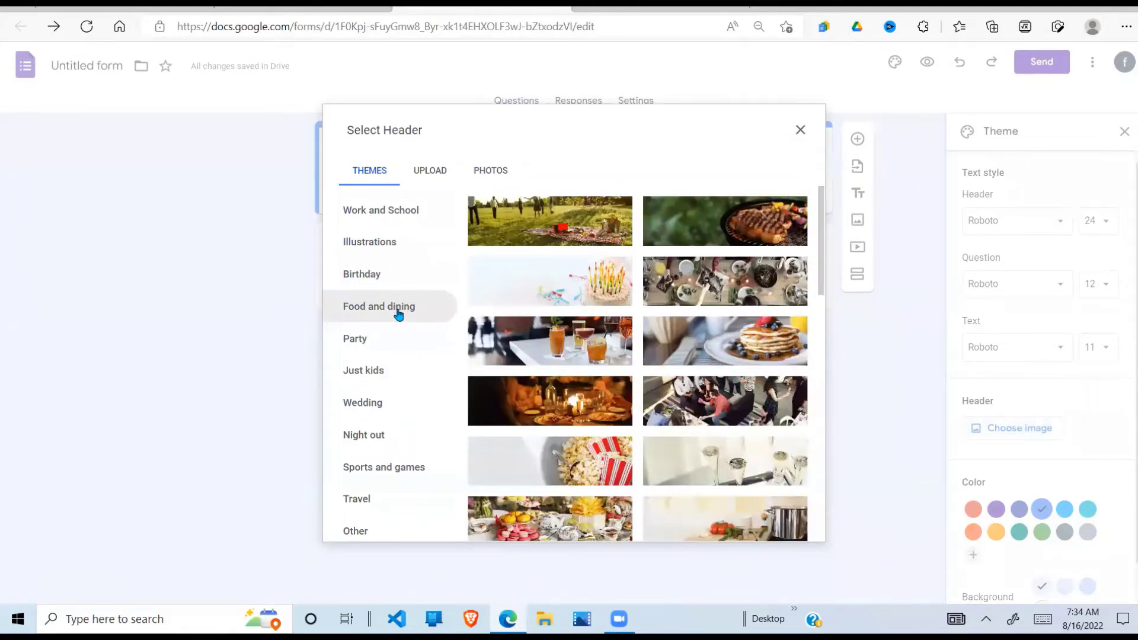
pyautogui.scroll(-4, 815, 411)
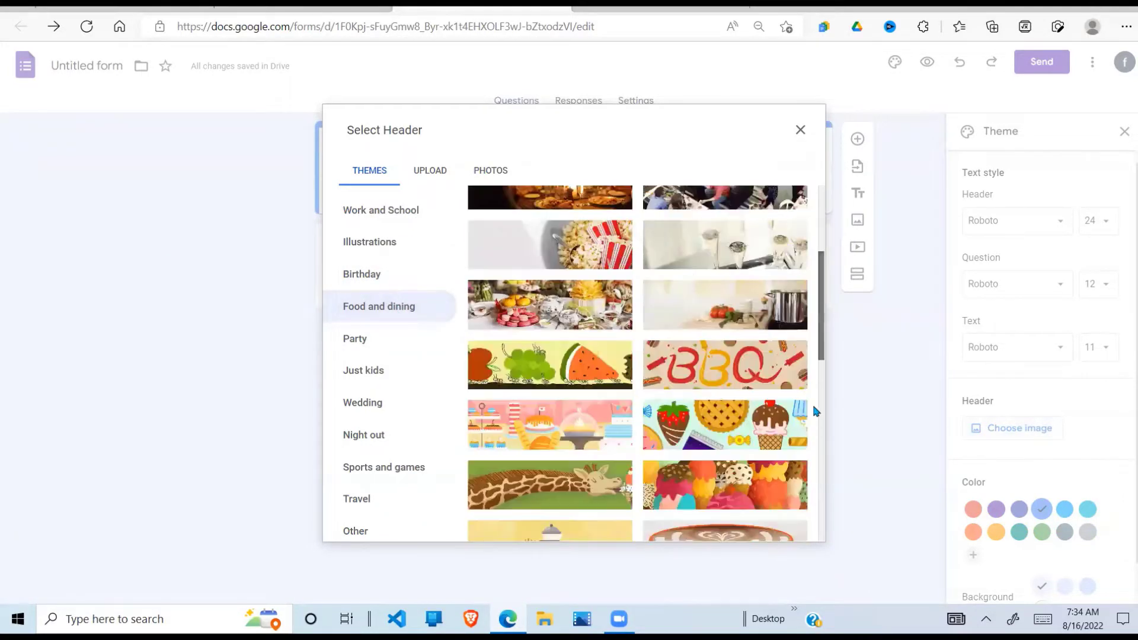
pyautogui.scroll(-8, 815, 411)
pyautogui.scroll(12, 822, 296)
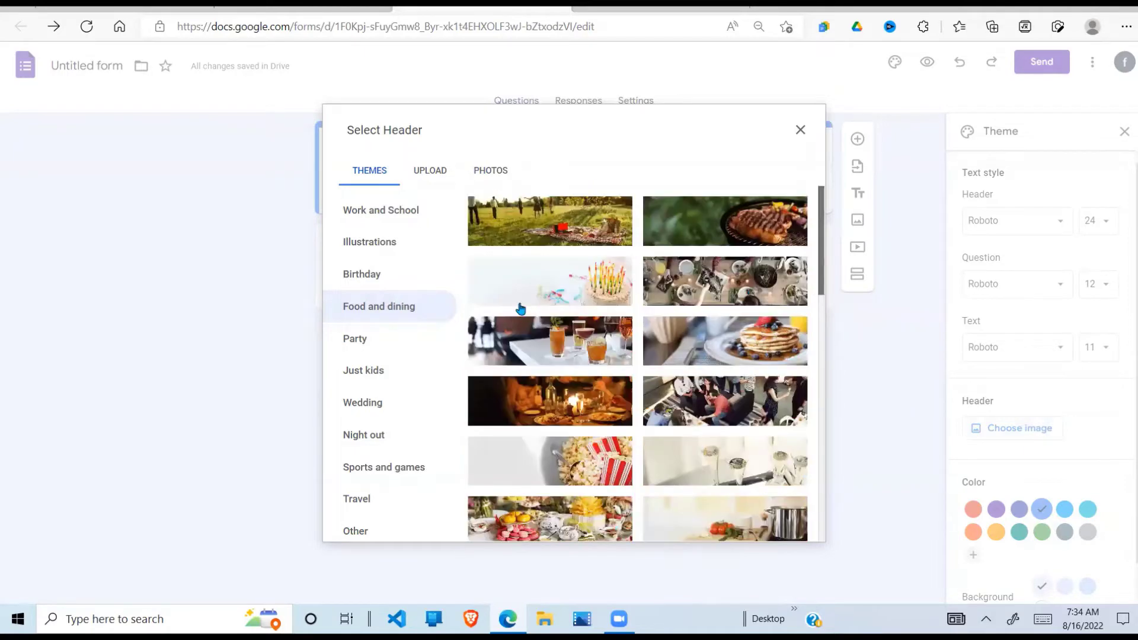
# Insert the teal gift-box pattern from the Illustrations themes as the form's header image and close the theme settings.
pyautogui.click(402, 248)
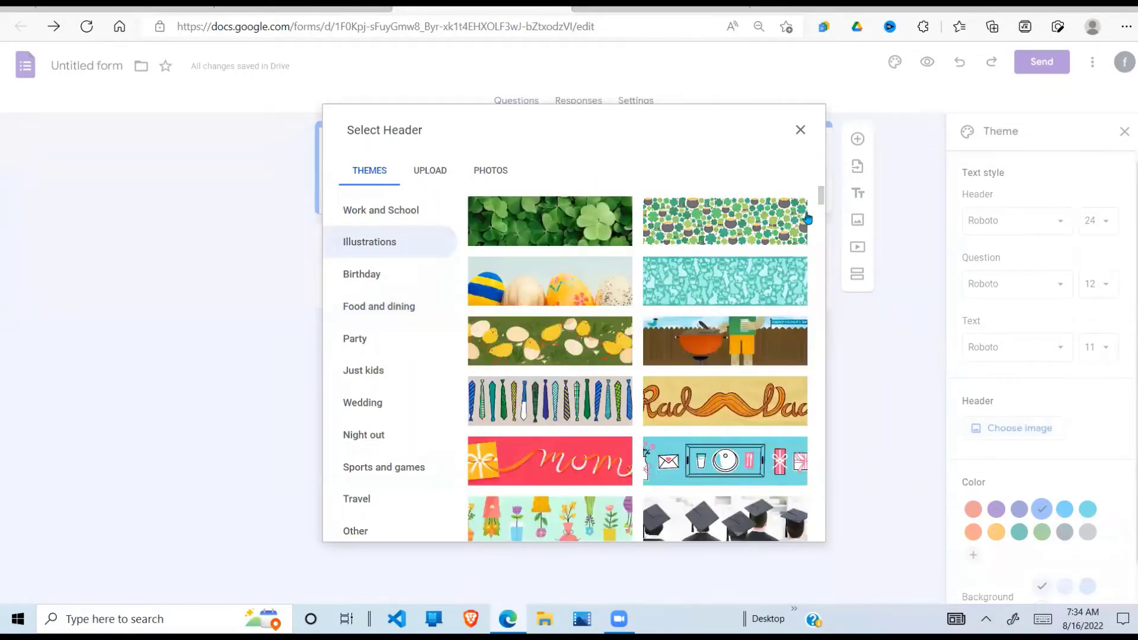
pyautogui.scroll(-5, 812, 265)
pyautogui.scroll(-15, 812, 265)
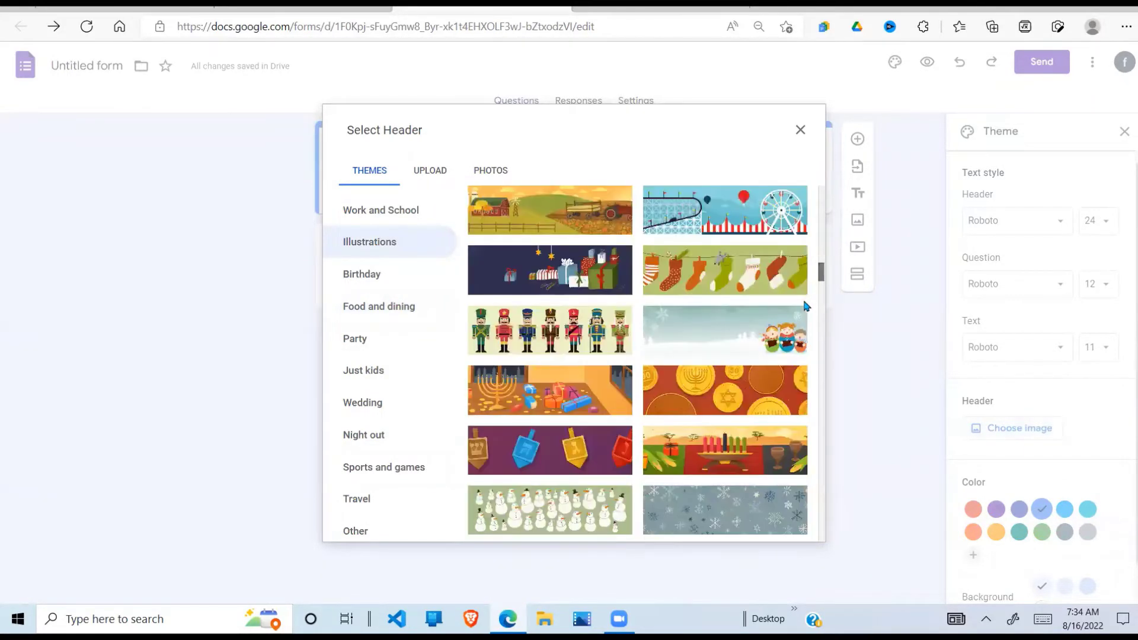
pyautogui.scroll(-3, 800, 325)
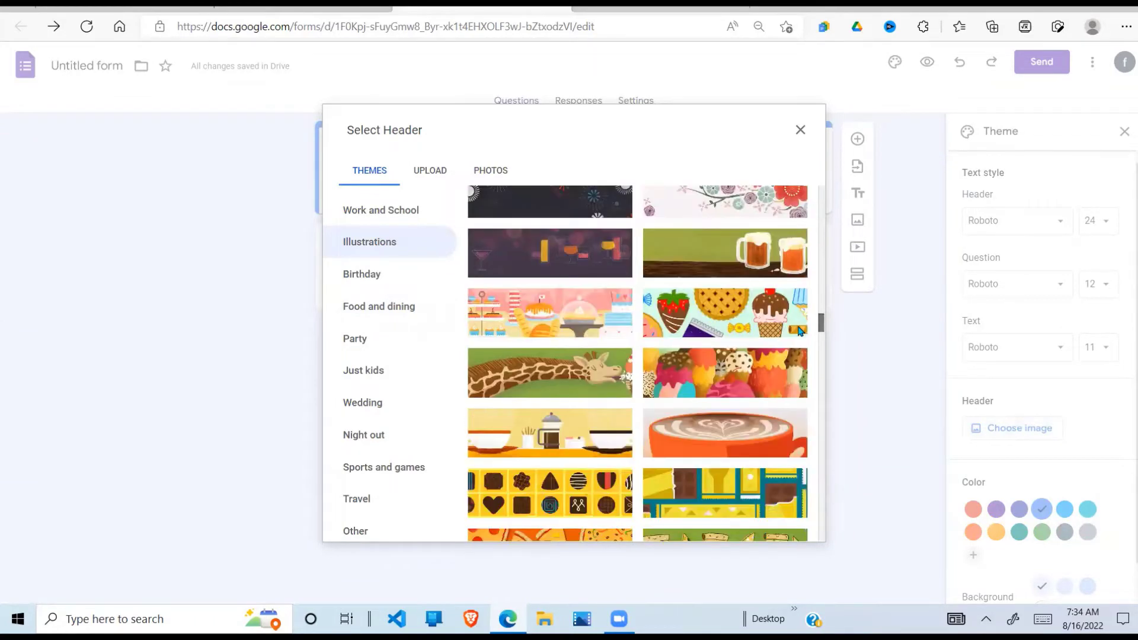
pyautogui.scroll(5, 754, 338)
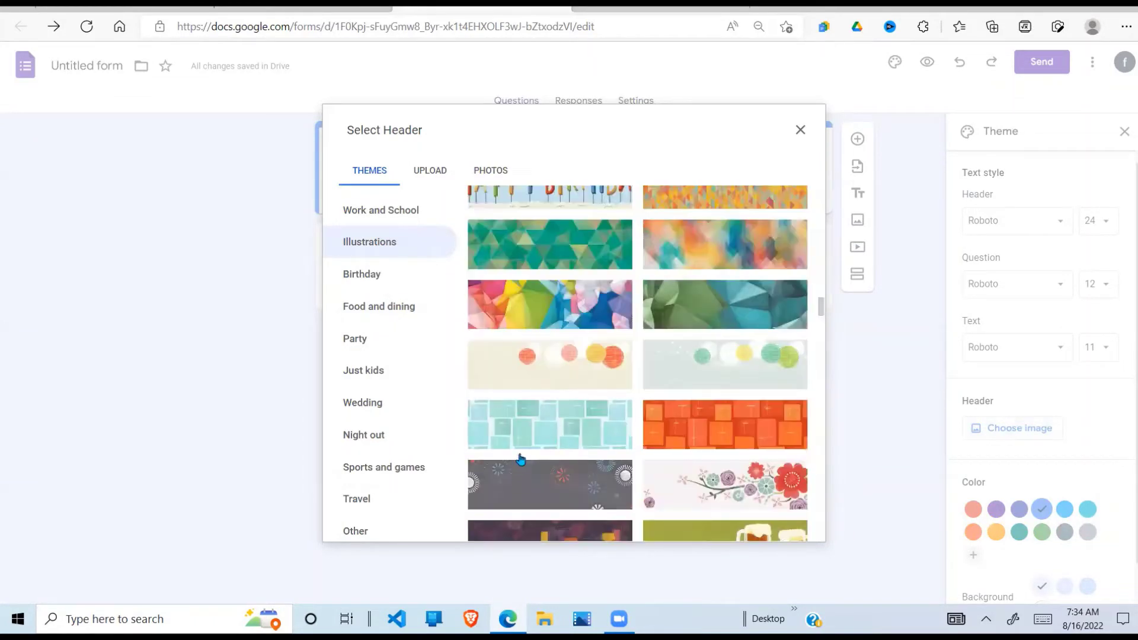
pyautogui.click(565, 428)
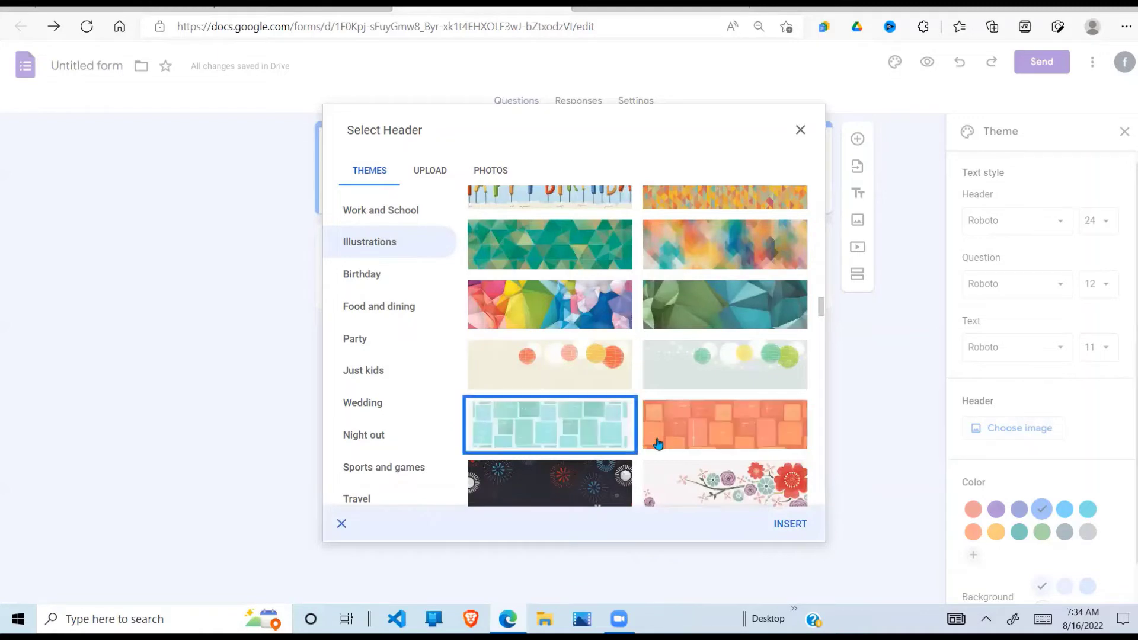
pyautogui.click(794, 524)
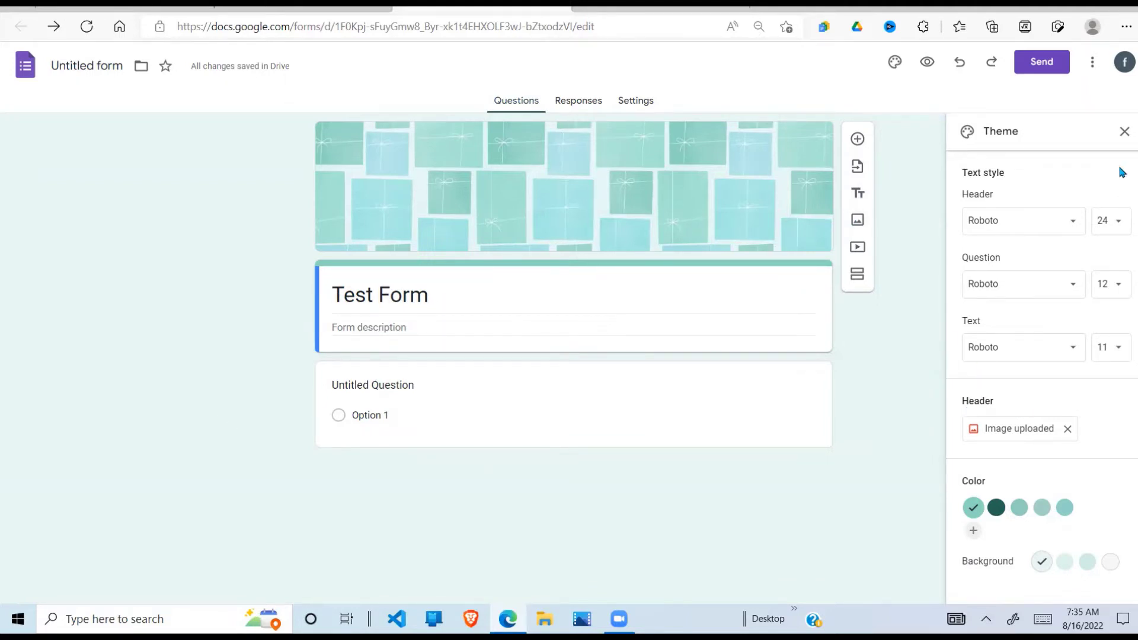
pyautogui.click(1124, 131)
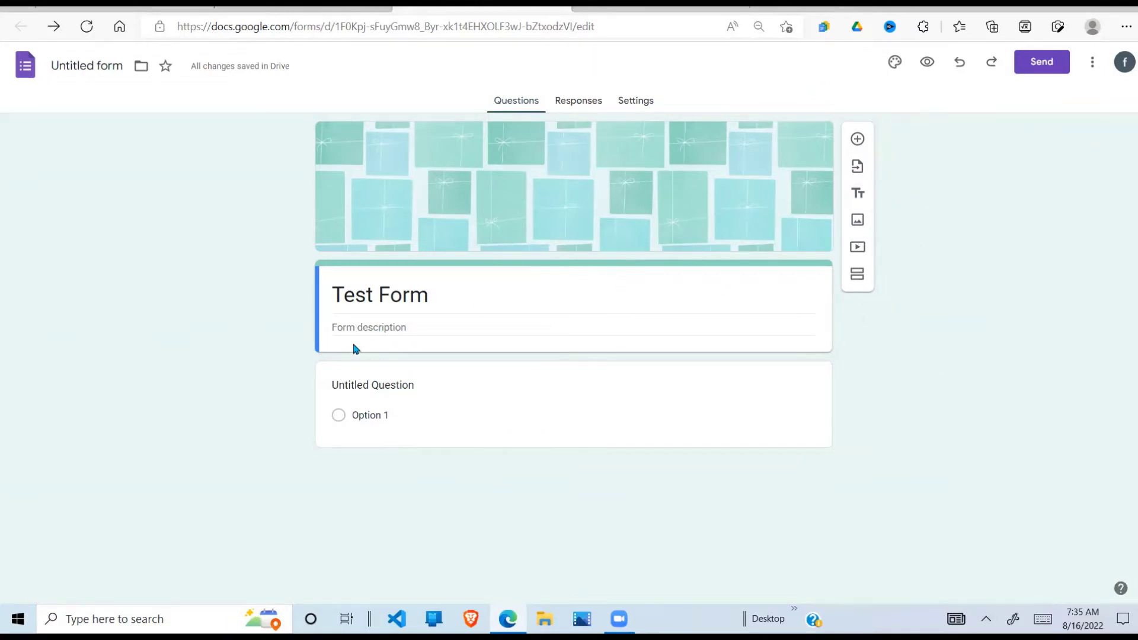
pyautogui.click(339, 329)
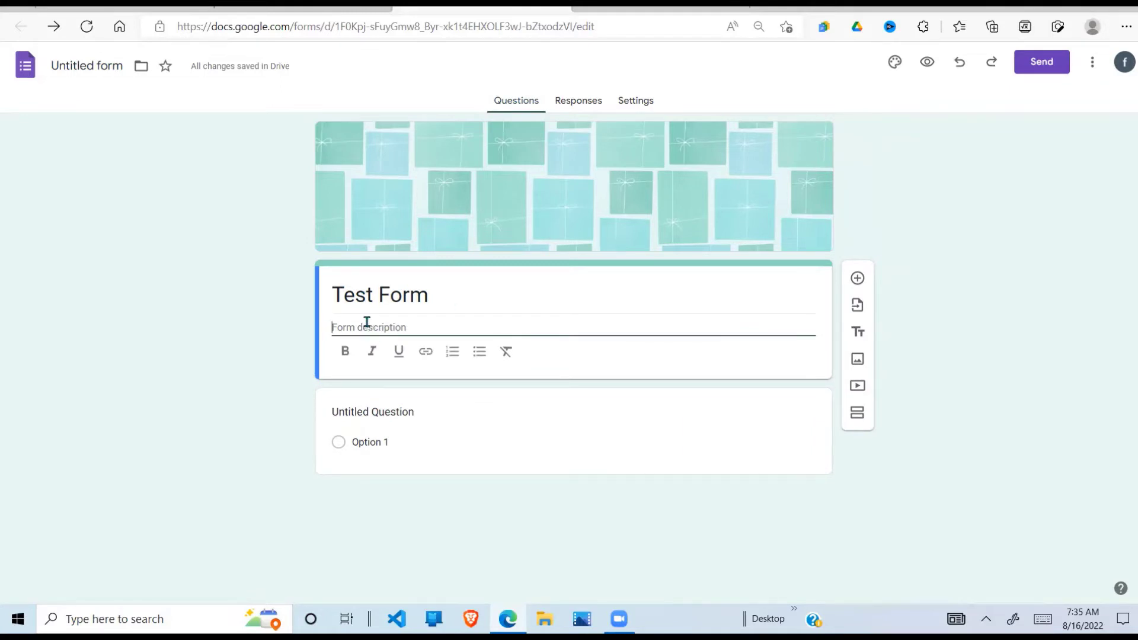
pyautogui.write('Ths')
pyautogui.press('BackSpace')
pyautogui.press('BackSpace')
pyautogui.press('BackSpace')
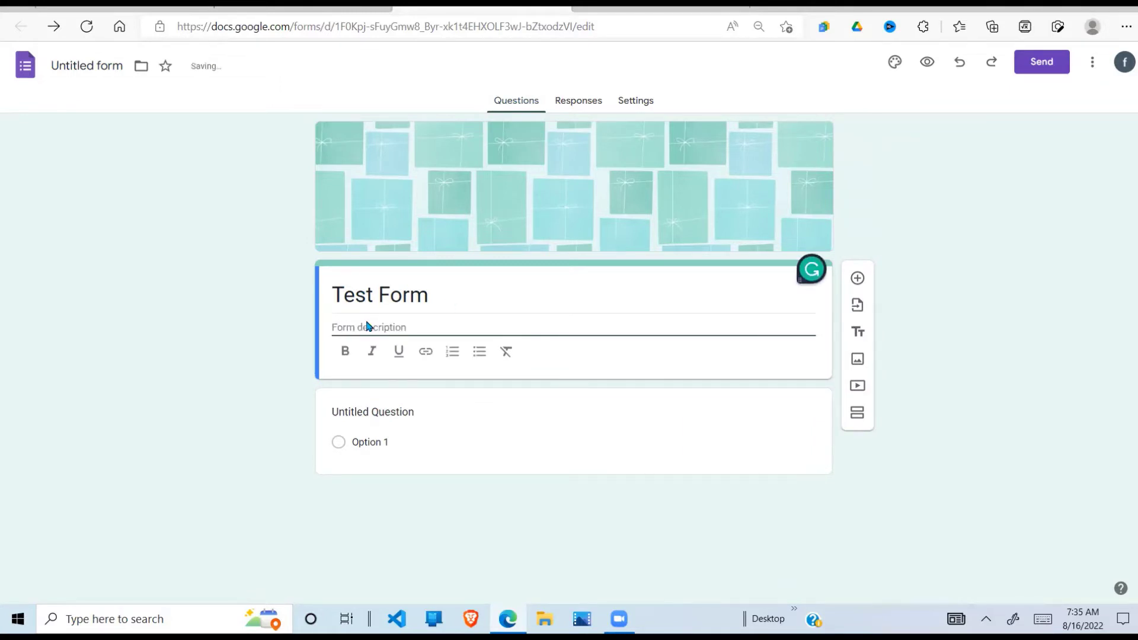
# Name the form document "Test Form" and set its description to "This is a test form".
pyautogui.click(104, 63)
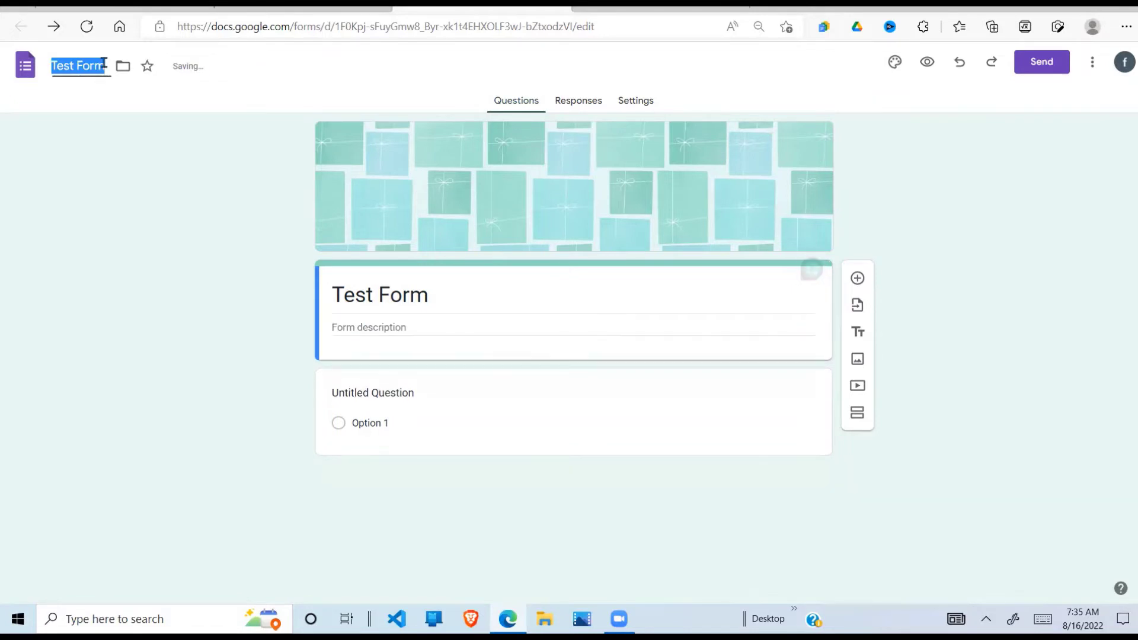
pyautogui.click(115, 132)
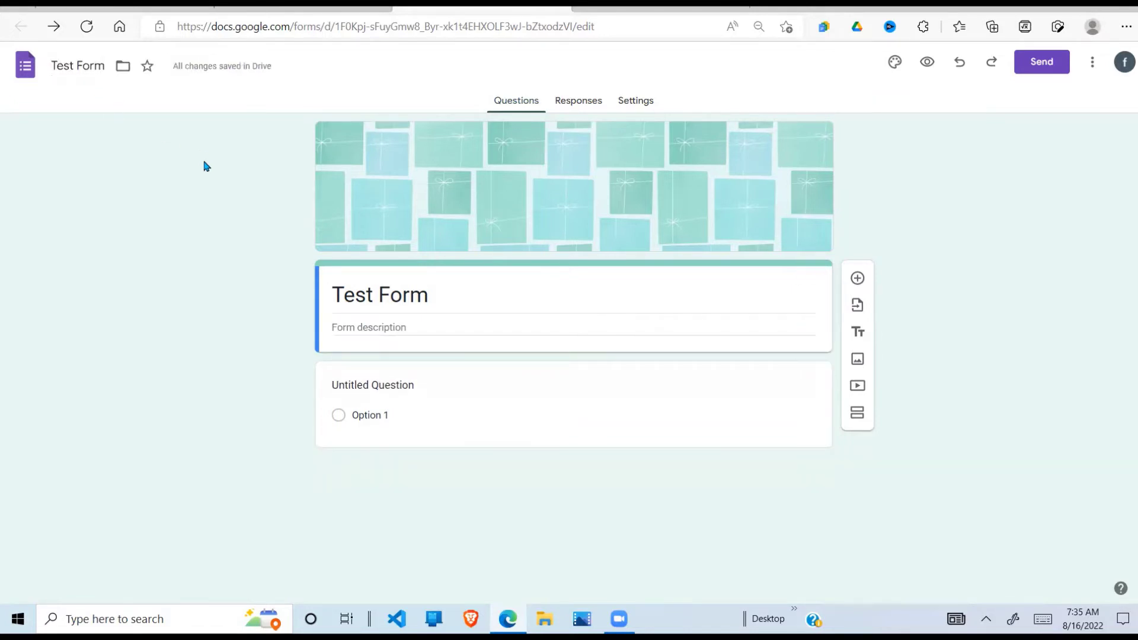
pyautogui.click(334, 324)
pyautogui.write('This i')
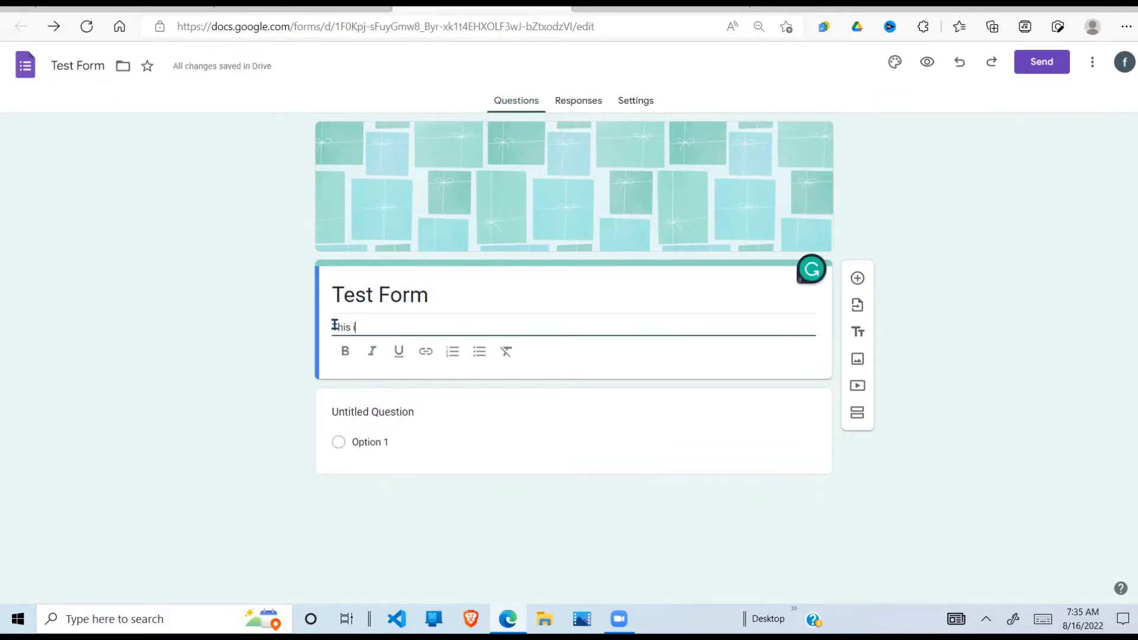
pyautogui.write('s is a a ')
pyautogui.write('st ')
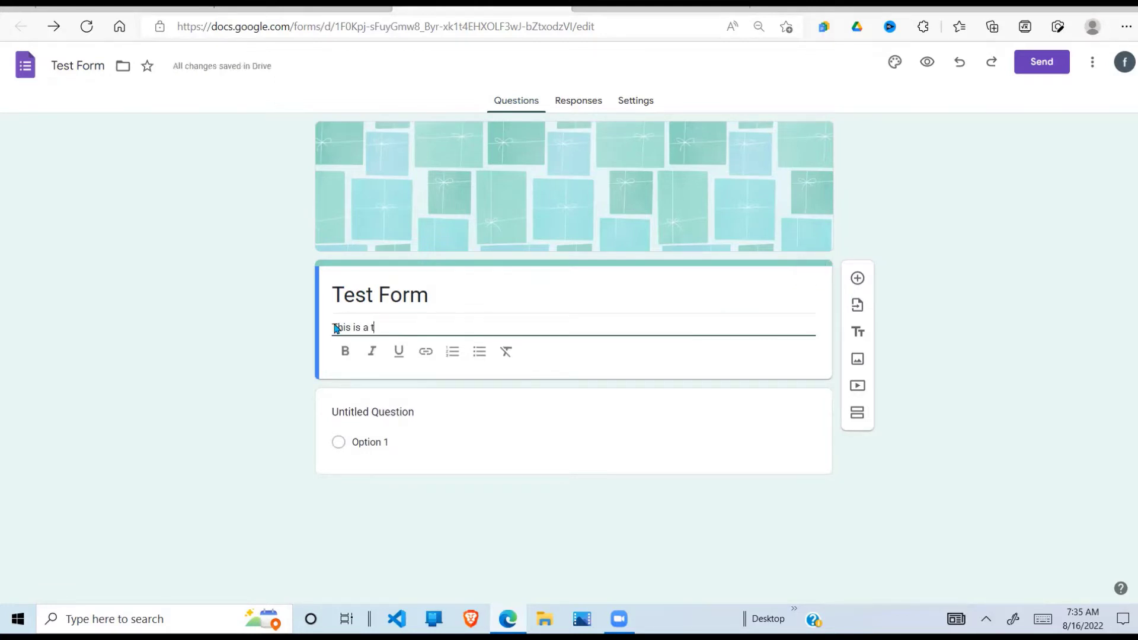
pyautogui.write('form')
pyautogui.click(280, 318)
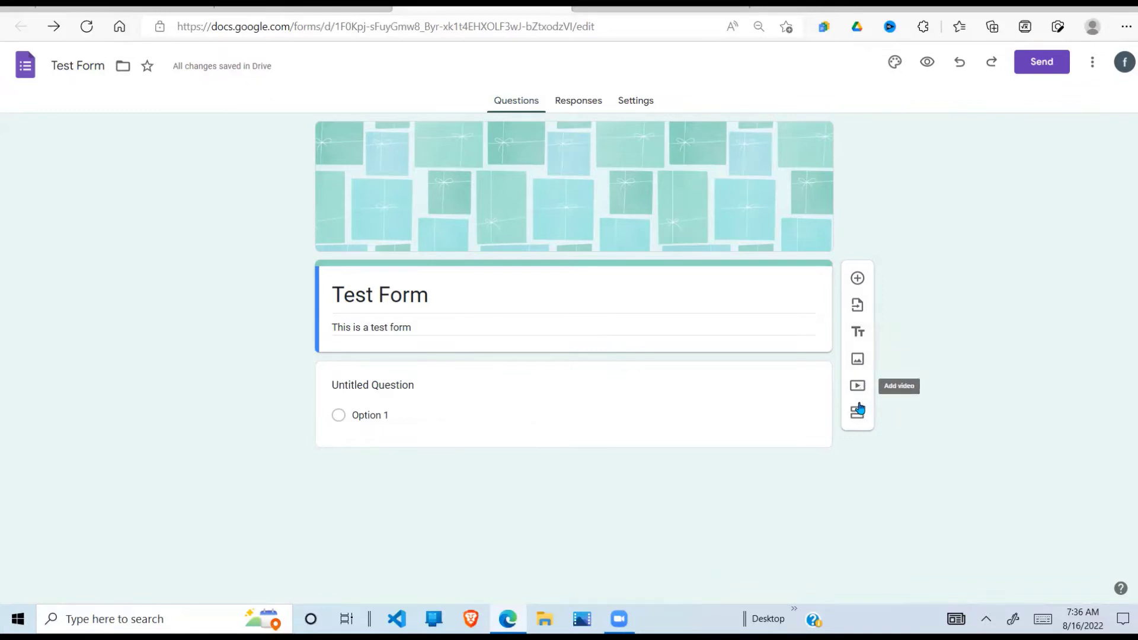
# Add a short answer question titled "Your Name" below the header card and make its title bold.
pyautogui.click(858, 279)
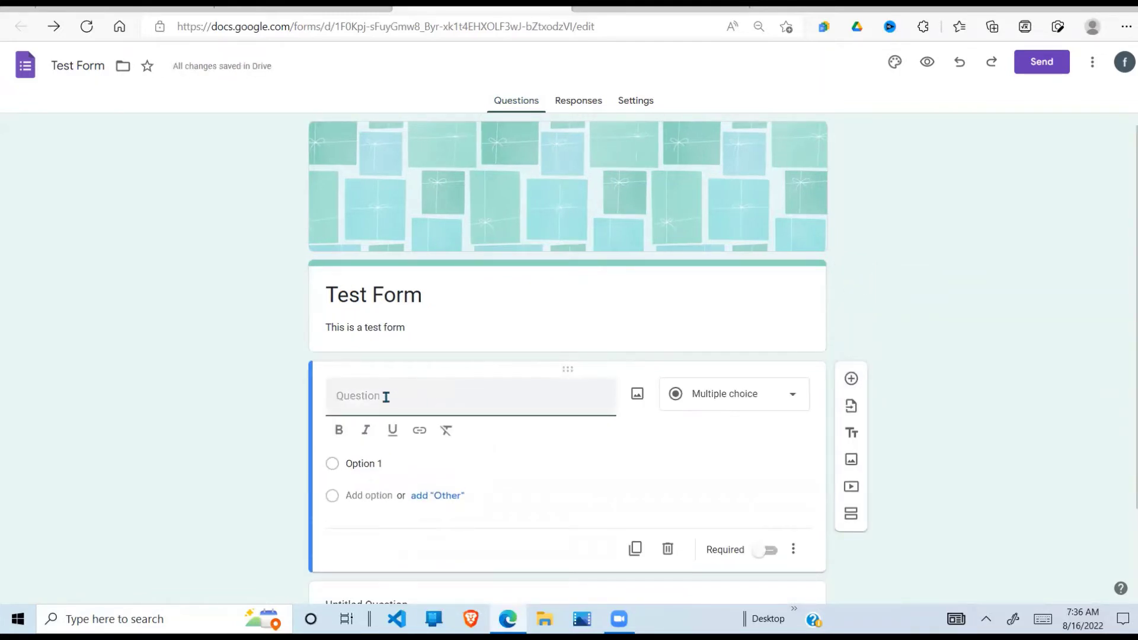
pyautogui.write('Your Name')
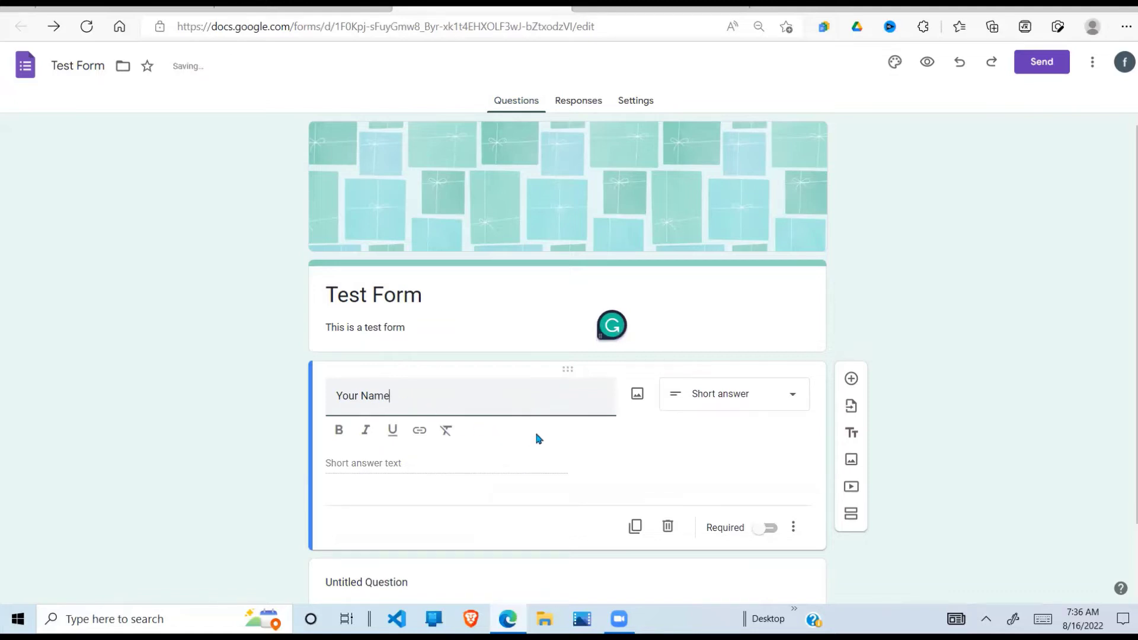
pyautogui.click(635, 442)
pyautogui.click(418, 389)
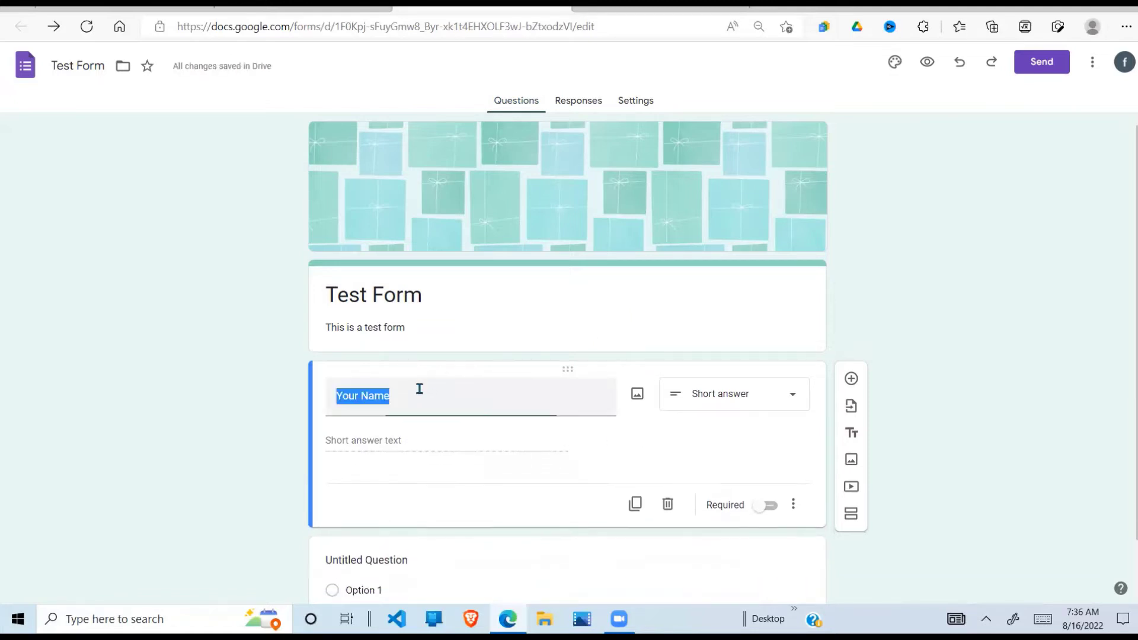
pyautogui.click(339, 435)
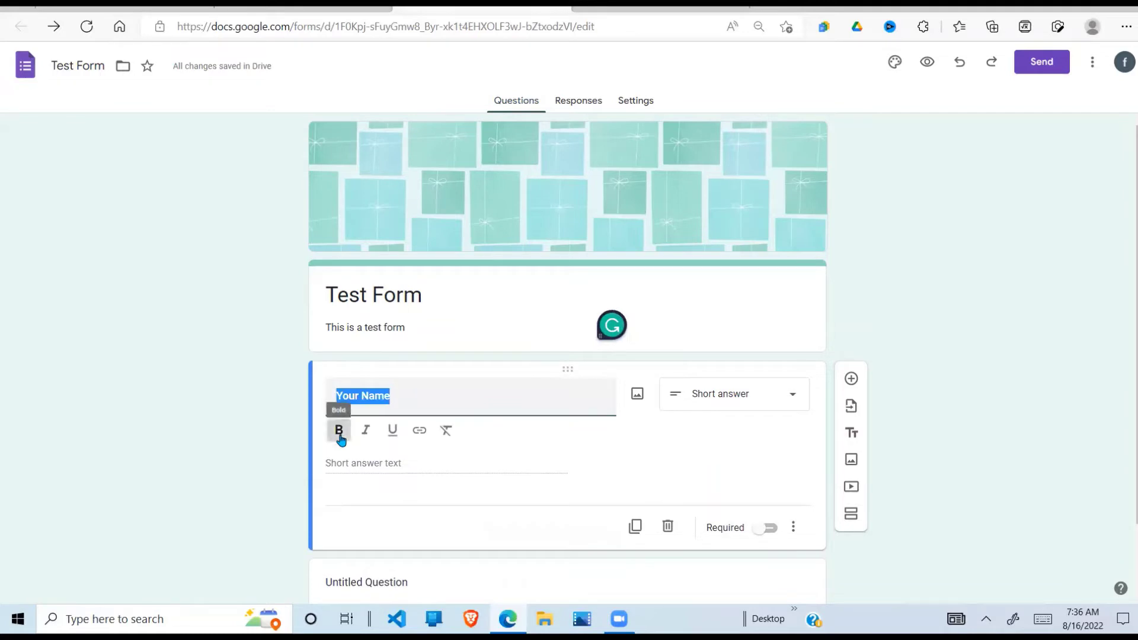
pyautogui.click(462, 385)
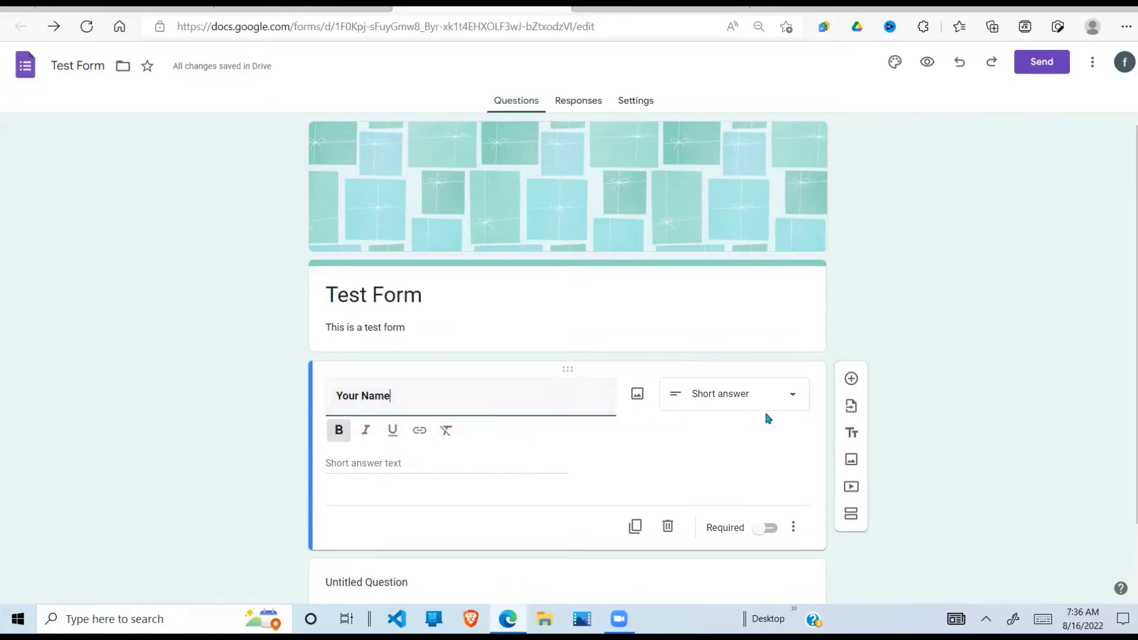
pyautogui.click(793, 395)
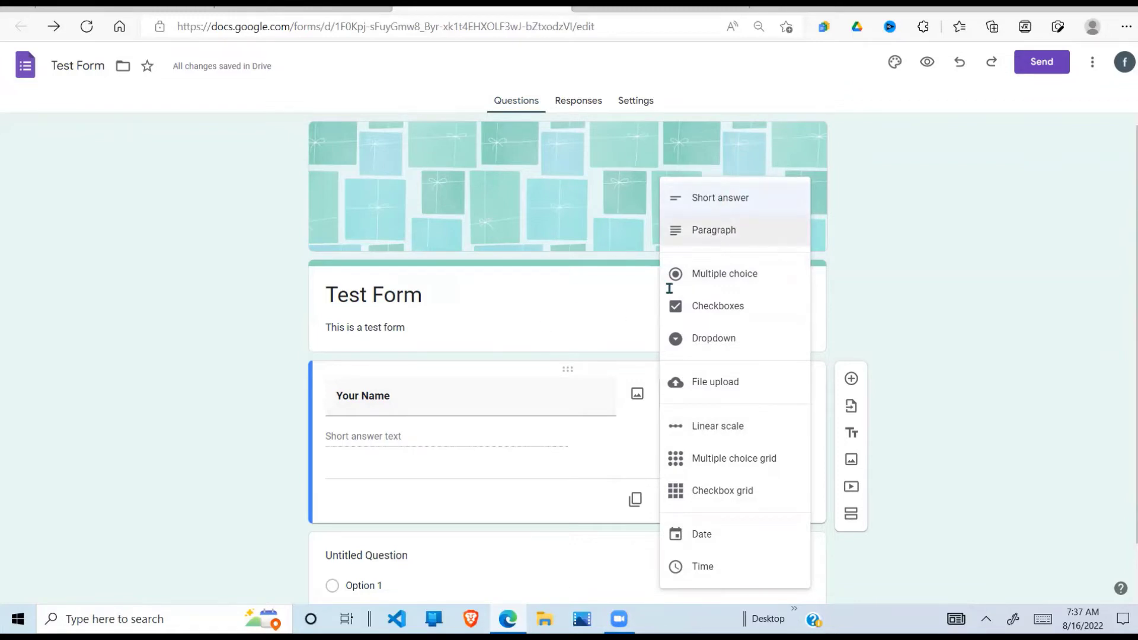
pyautogui.click(584, 303)
pyautogui.click(564, 393)
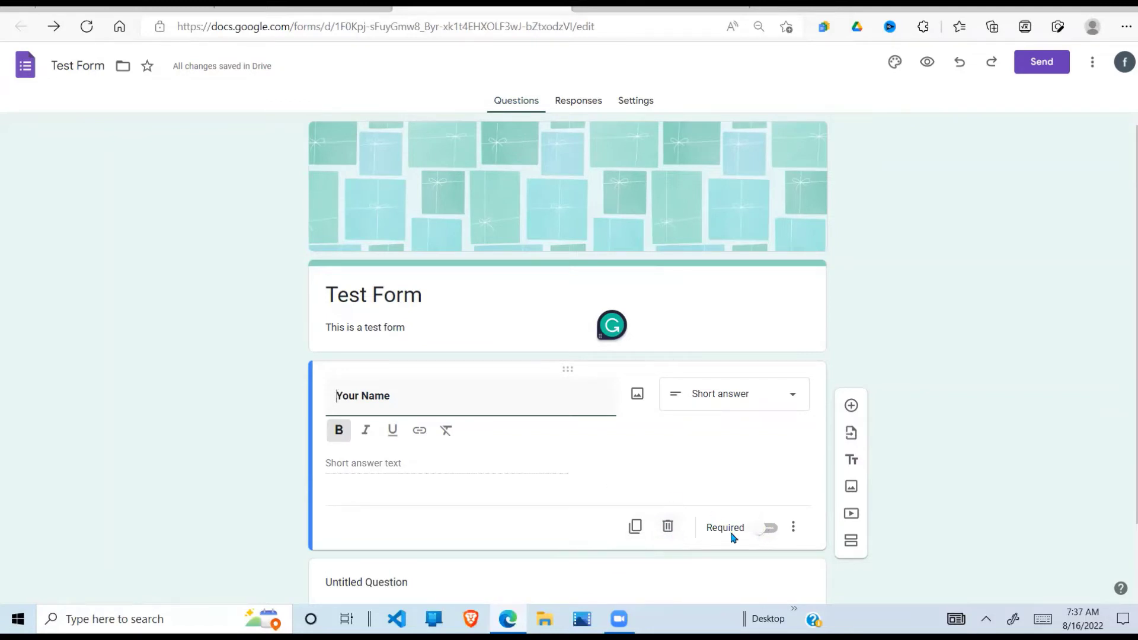
# Make the "Your Name" question required.
pyautogui.click(762, 530)
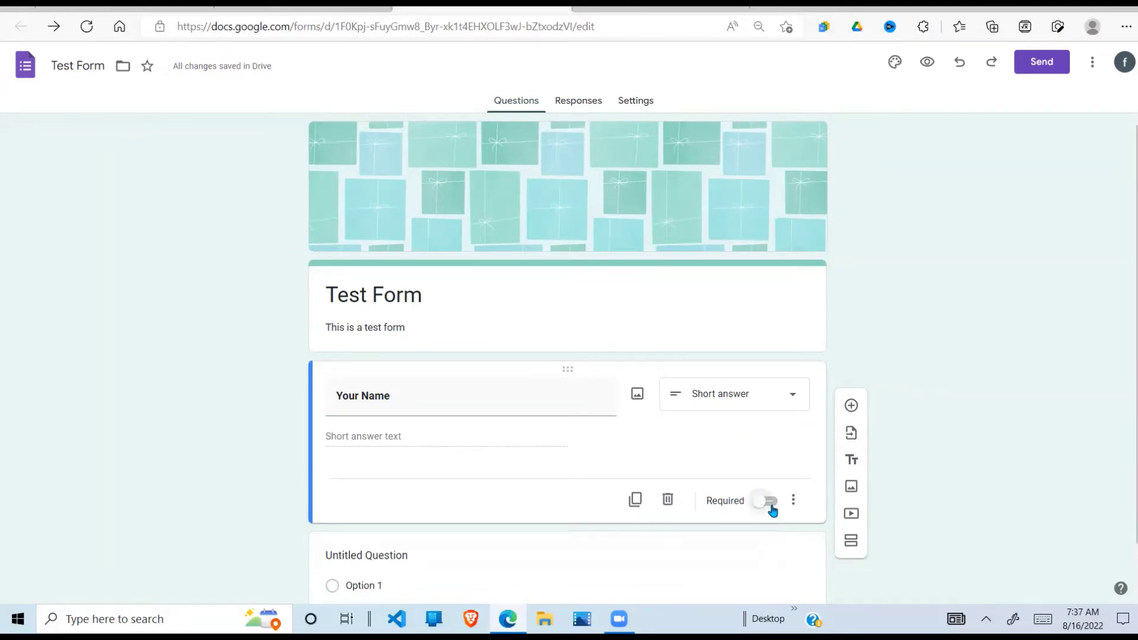
pyautogui.click(771, 509)
pyautogui.click(761, 503)
pyautogui.click(769, 503)
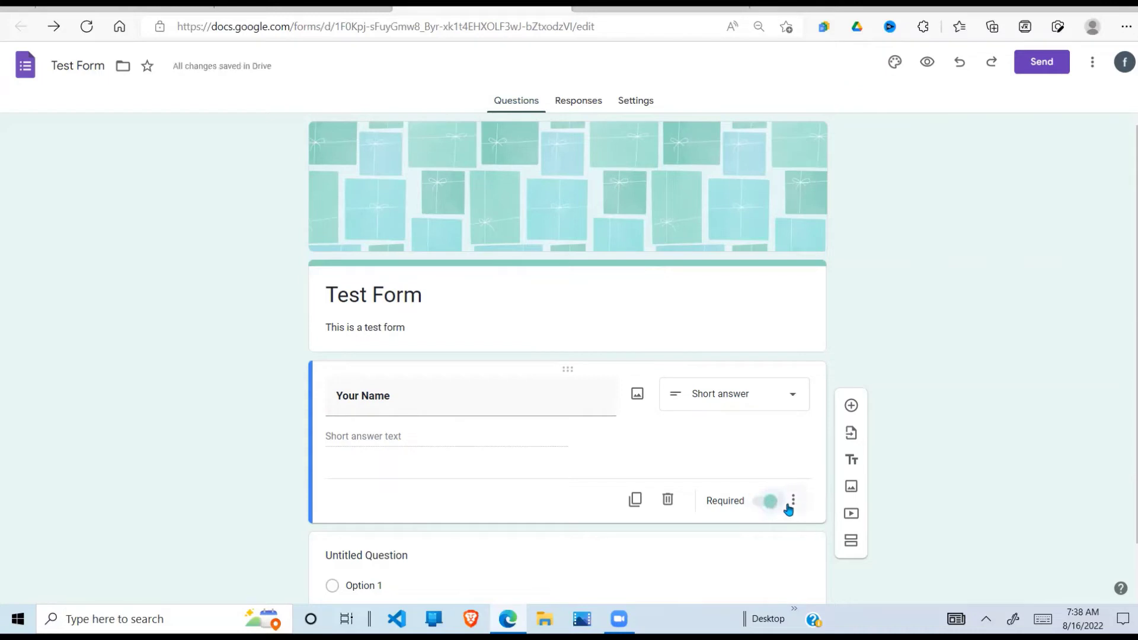
pyautogui.click(795, 507)
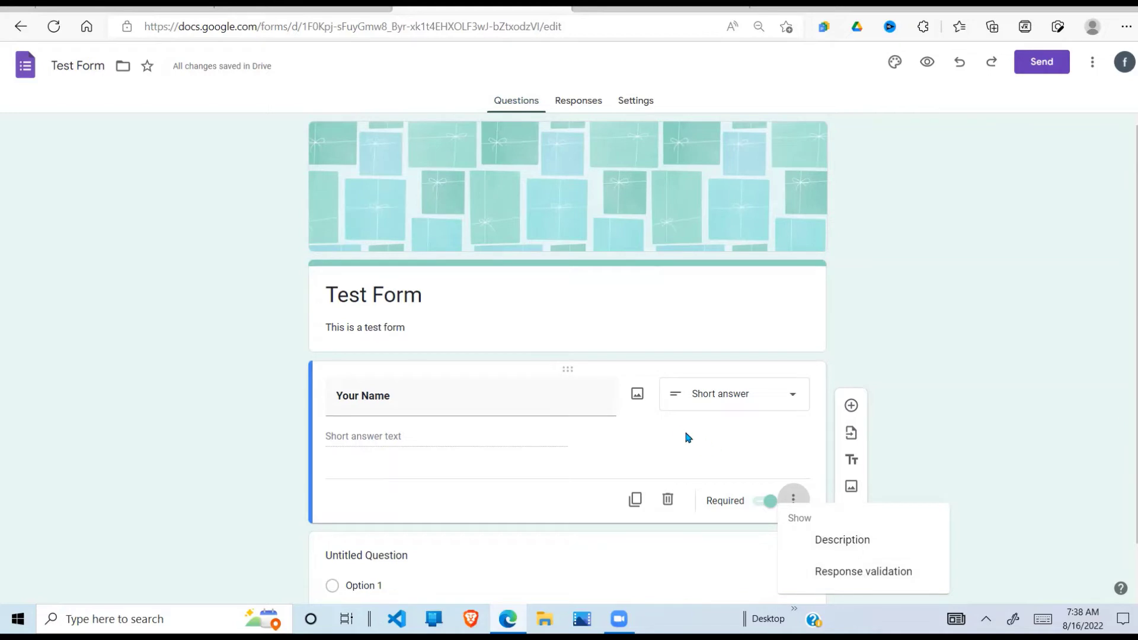
pyautogui.press('Escape')
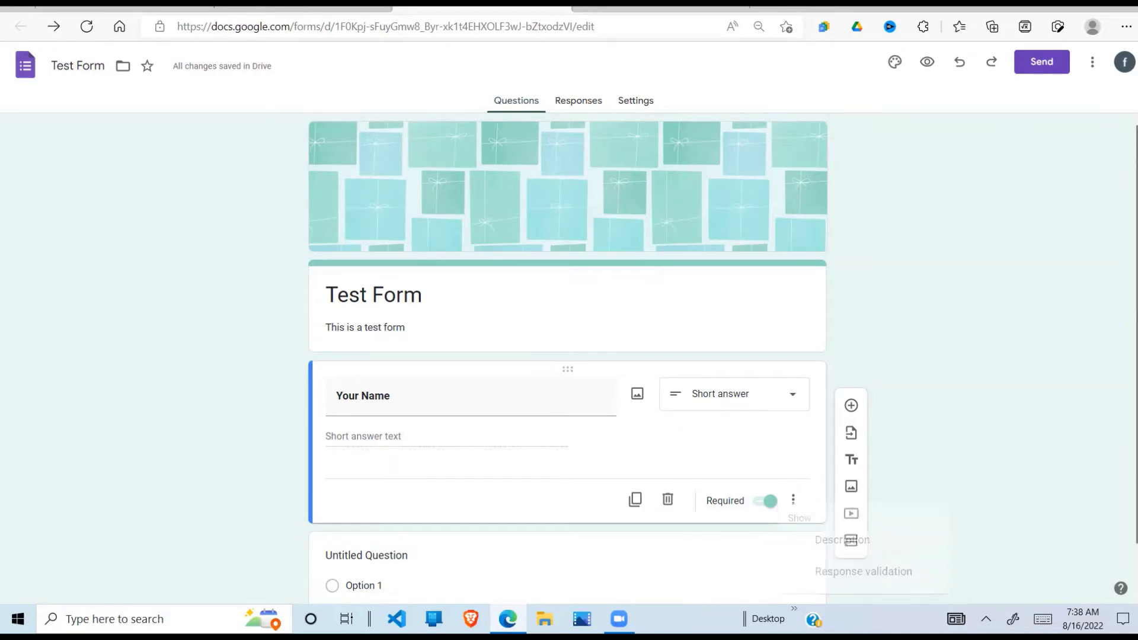
# Add a blank multiple choice question below the untitled question.
pyautogui.scroll(-1, 1102, 414)
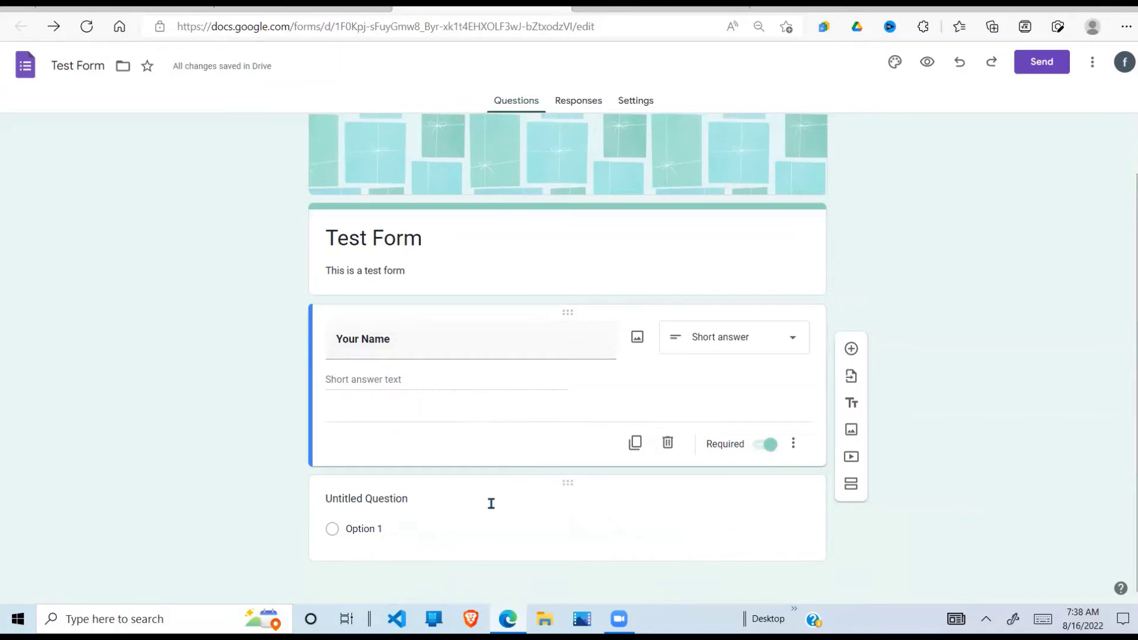
pyautogui.click(582, 503)
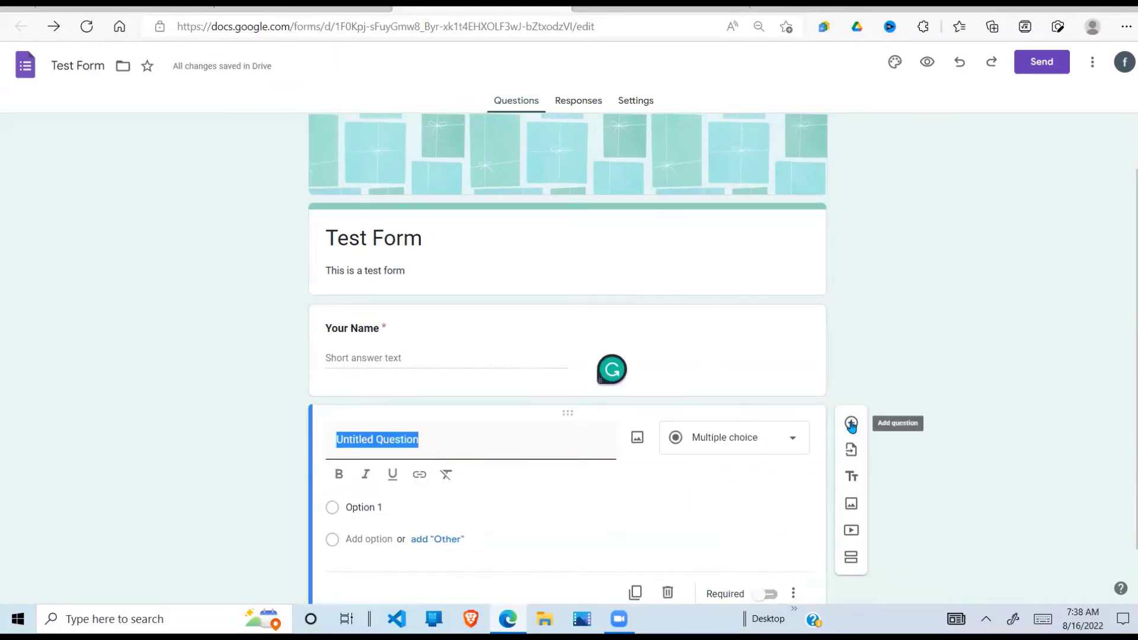
pyautogui.click(851, 425)
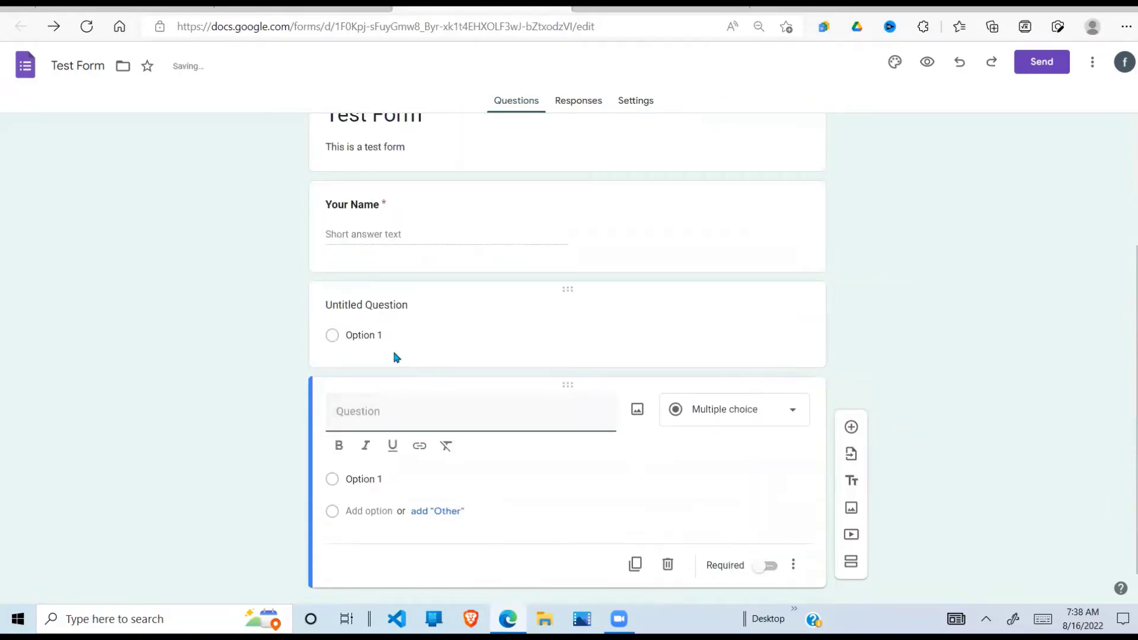
# Change the untitled question's type from multiple choice to Dropdown.
pyautogui.click(518, 300)
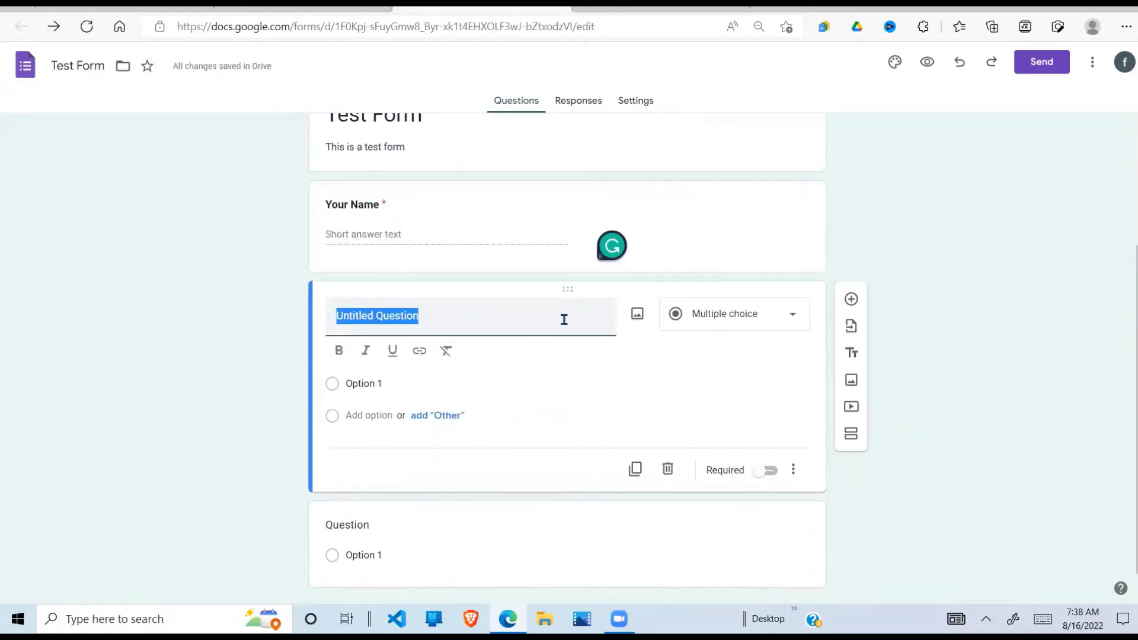
pyautogui.click(787, 318)
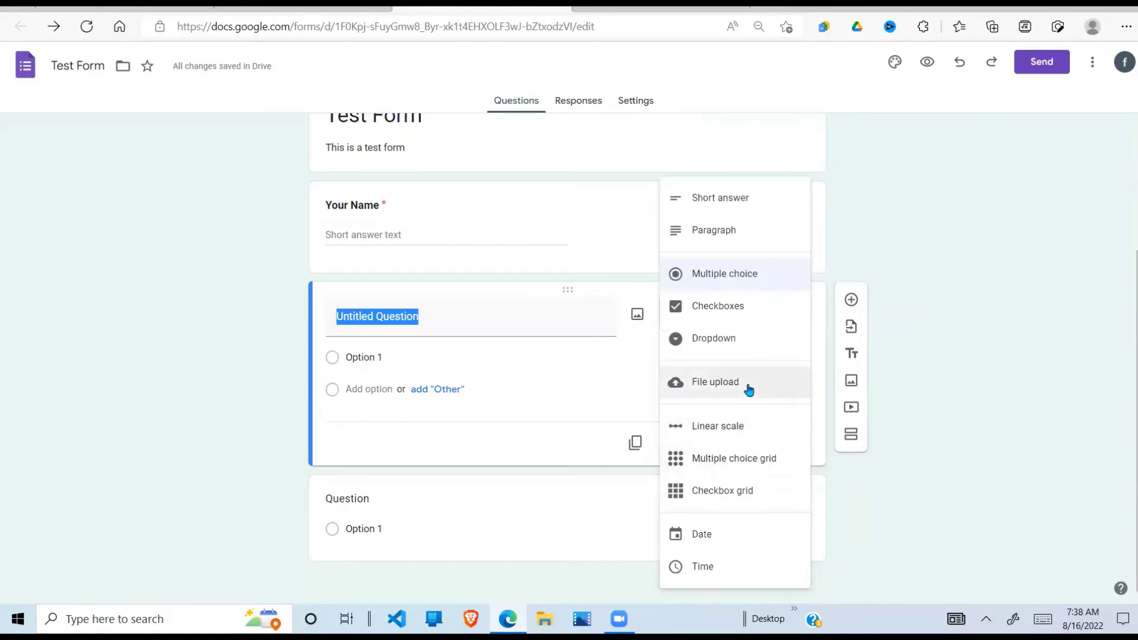
pyautogui.click(731, 343)
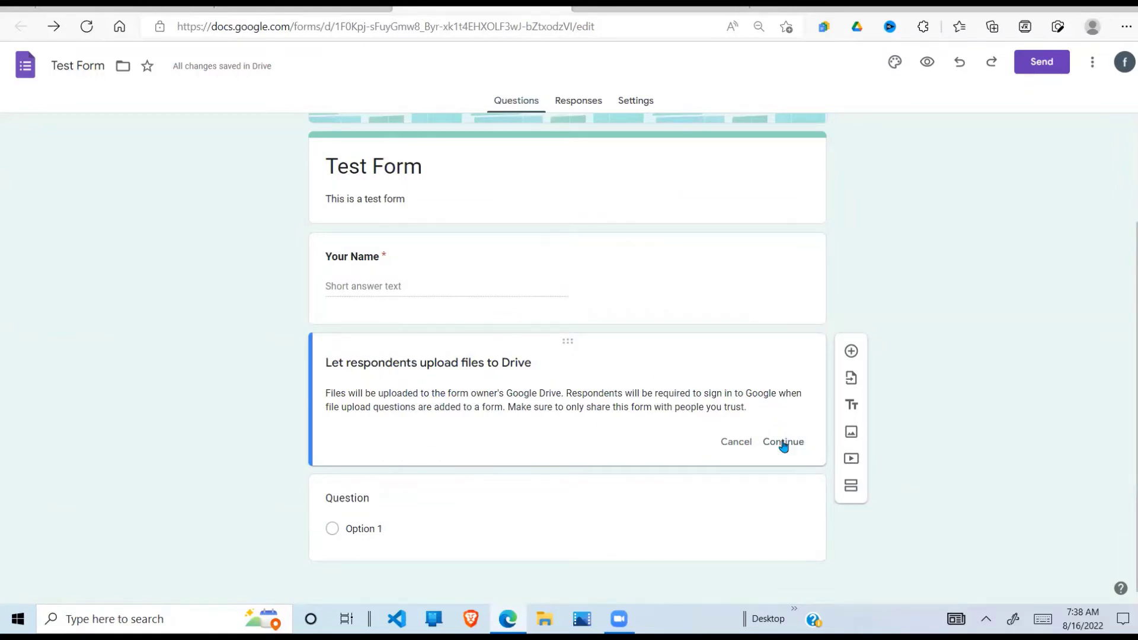
pyautogui.click(737, 446)
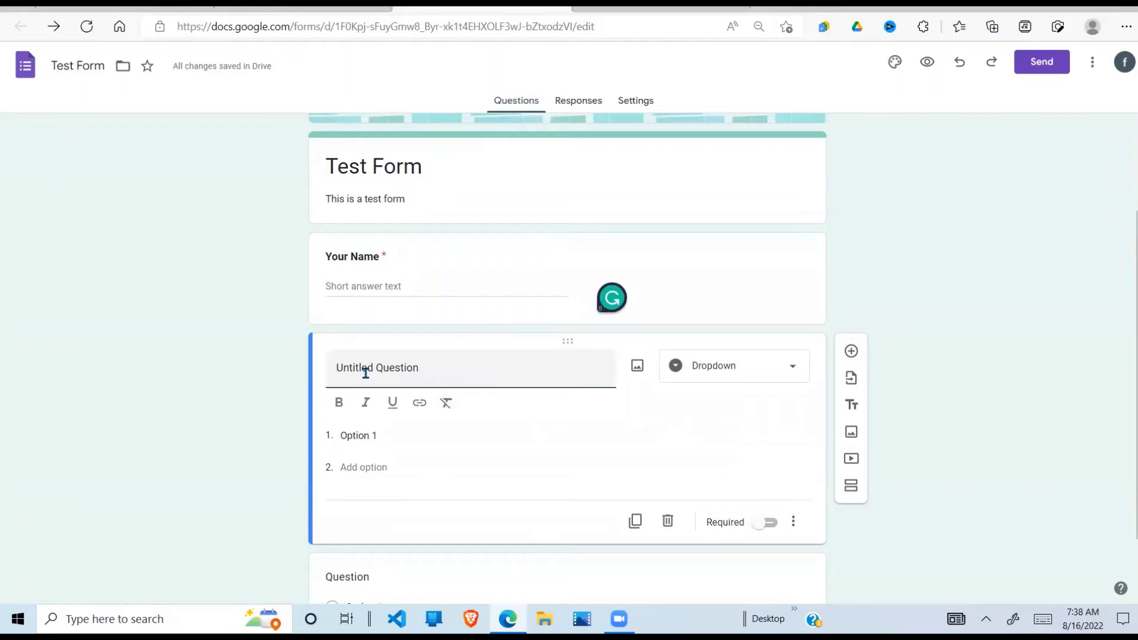
# Title the dropdown question "Your Favorite Fruit" in place of its placeholder title.
pyautogui.write('Your ')
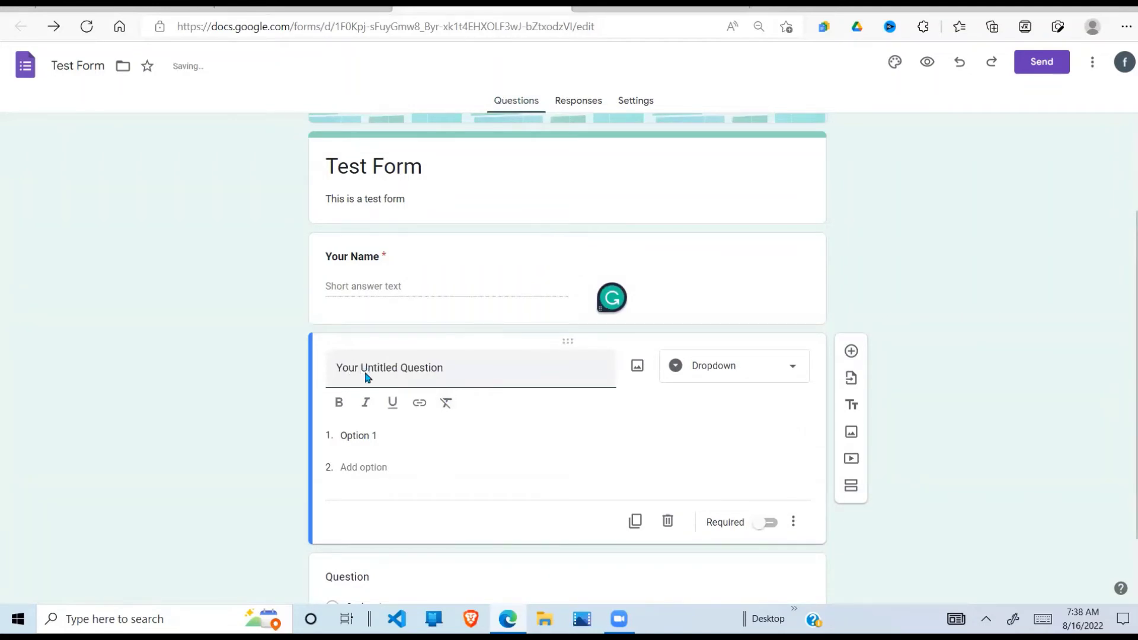
pyautogui.write('Favoirite')
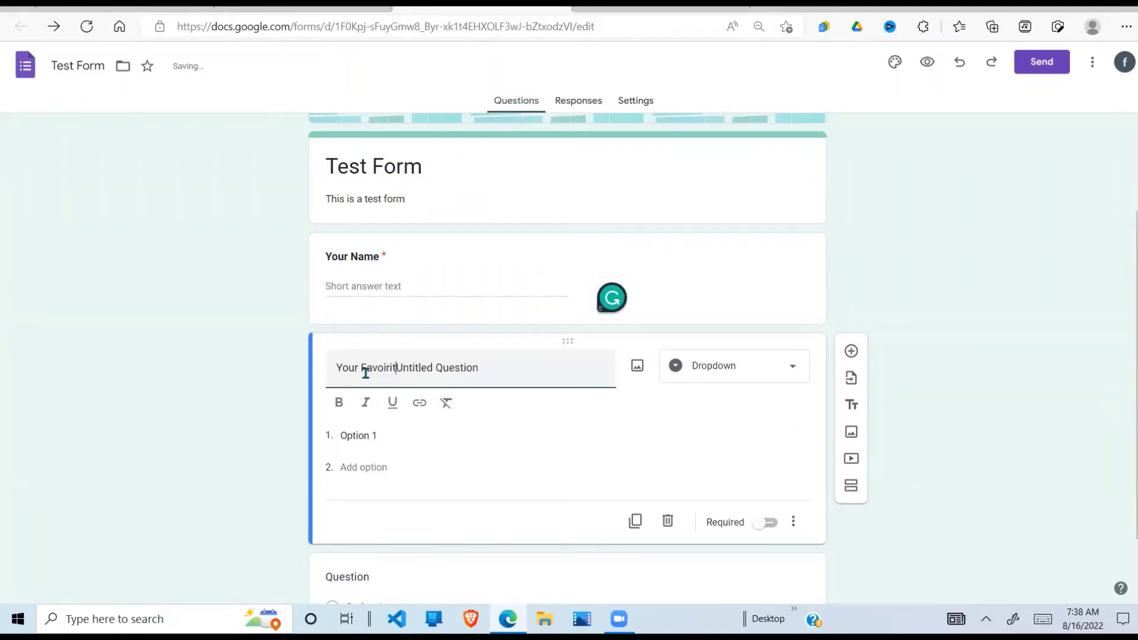
pyautogui.press('BackSpace')
pyautogui.press('BackSpace')
pyautogui.press('BackSpace')
pyautogui.press('BackSpace')
pyautogui.press('BackSpace')
pyautogui.write('rite Fruit')
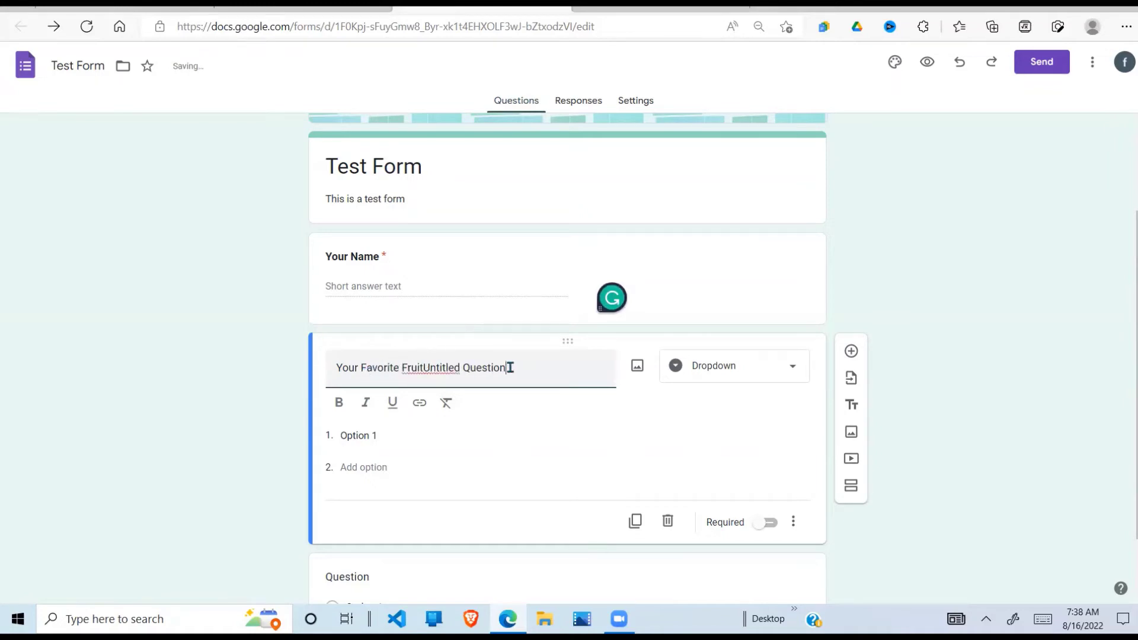
pyautogui.press('BackSpace')
pyautogui.press('BackSpace')
pyautogui.press('BackSpace')
pyautogui.press('BackSpace')
pyautogui.press('BackSpace')
pyautogui.press('BackSpace')
pyautogui.press('BackSpace')
pyautogui.press('BackSpace')
pyautogui.press('BackSpace')
pyautogui.press('BackSpace')
pyautogui.press('BackSpace')
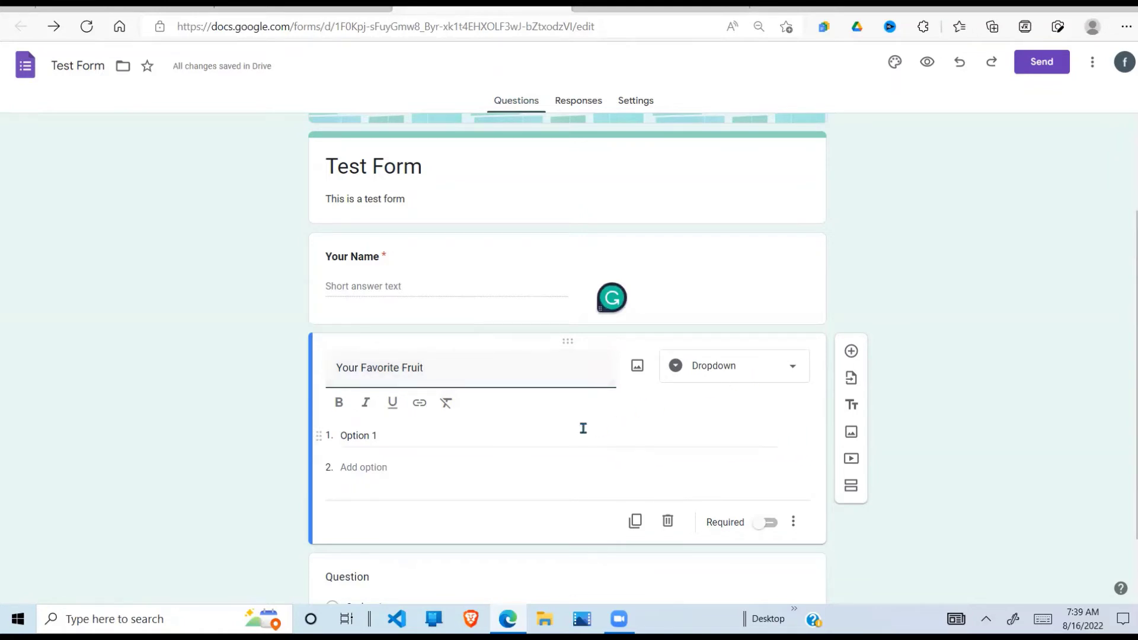
# Set the first option of the "Your Favorite Fruit" dropdown to Orange, without accepting an autofill suggestion.
pyautogui.click(394, 440)
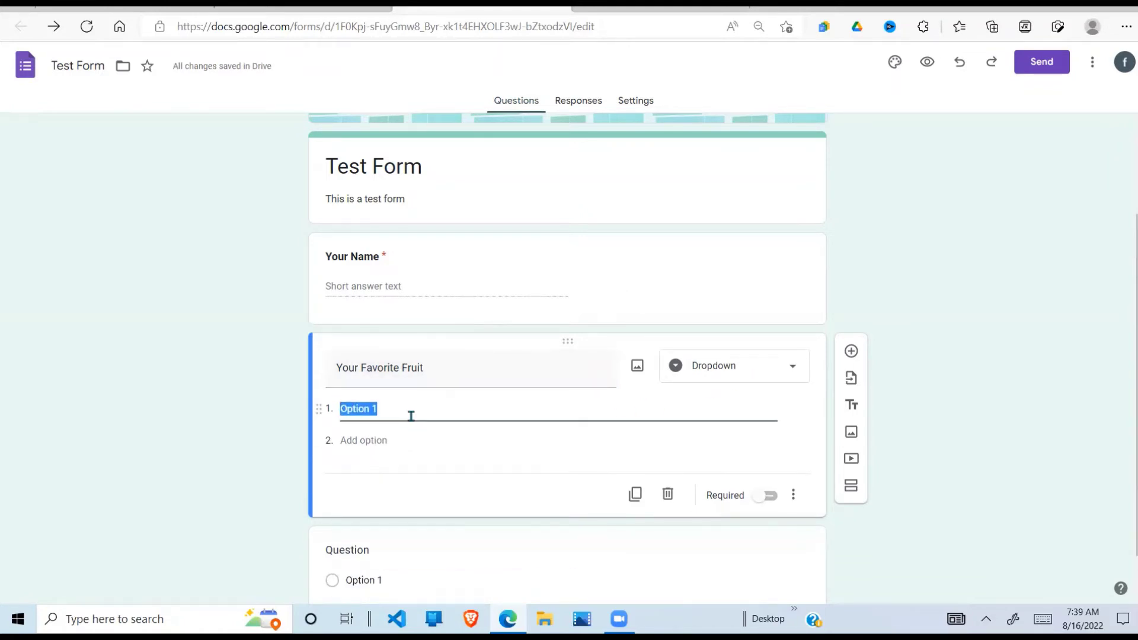
pyautogui.write('Orange')
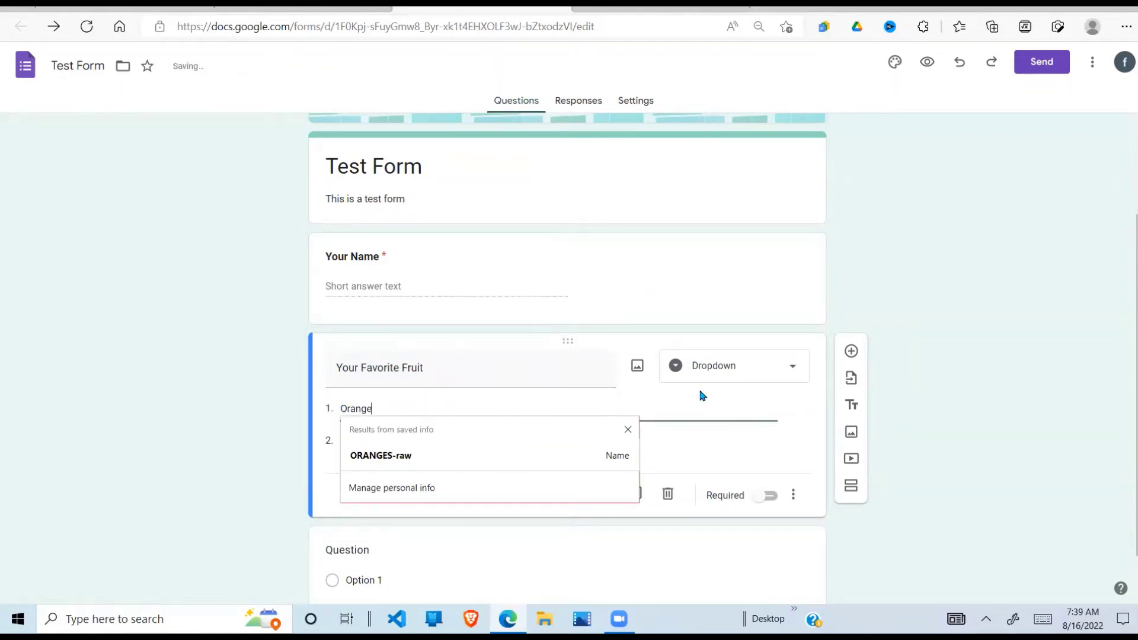
pyautogui.press('Down')
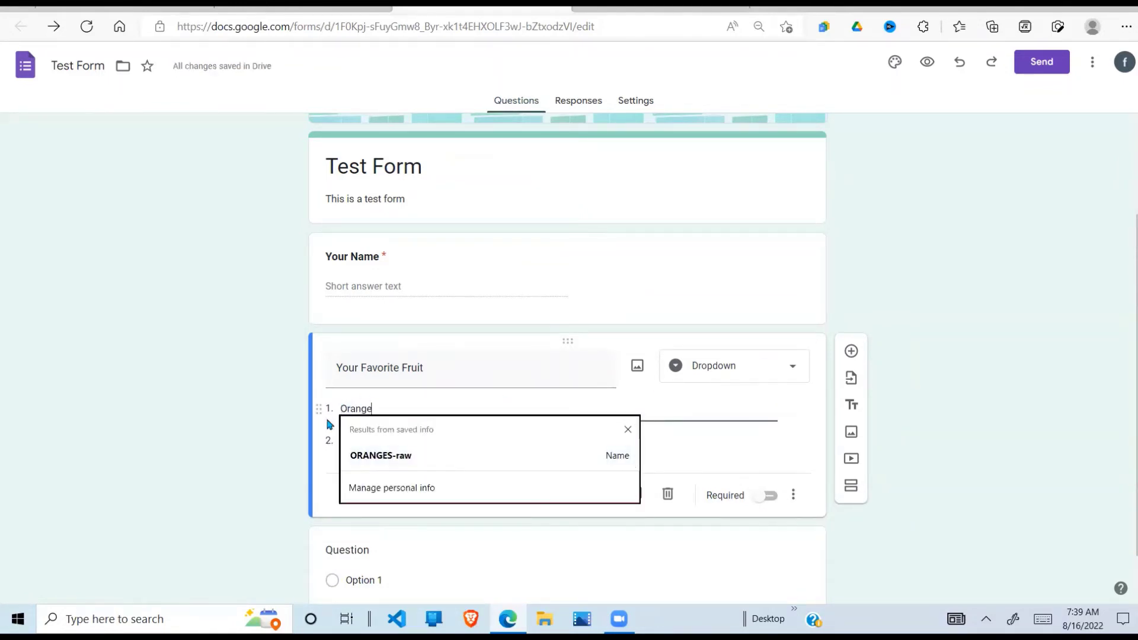
pyautogui.hotkey('ctrl', 'a')
pyautogui.press('Down')
pyautogui.click(628, 429)
# Add Mango as the second option of the "Your Favorite Fruit" dropdown.
pyautogui.click(372, 439)
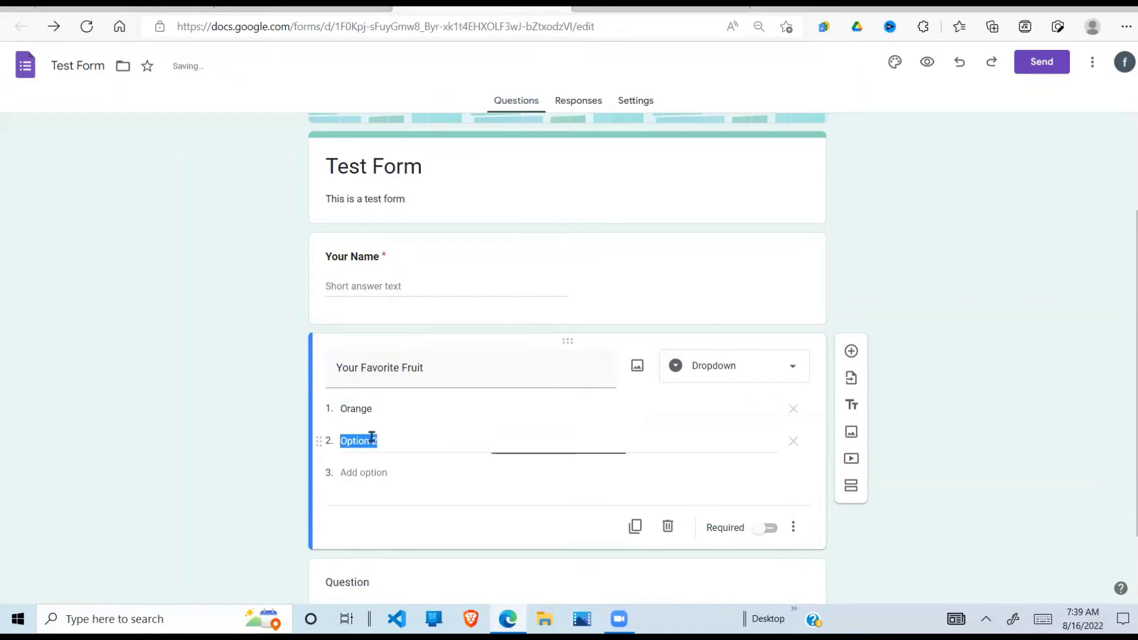
pyautogui.write('Frui')
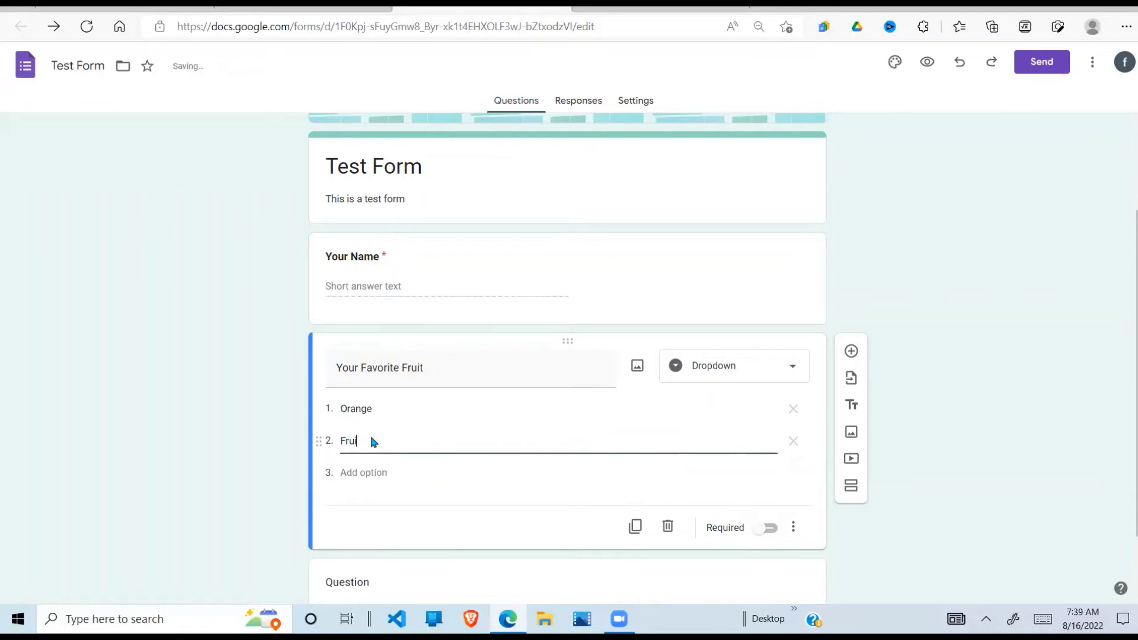
pyautogui.press('BackSpace')
pyautogui.press('BackSpace')
pyautogui.write('Mango')
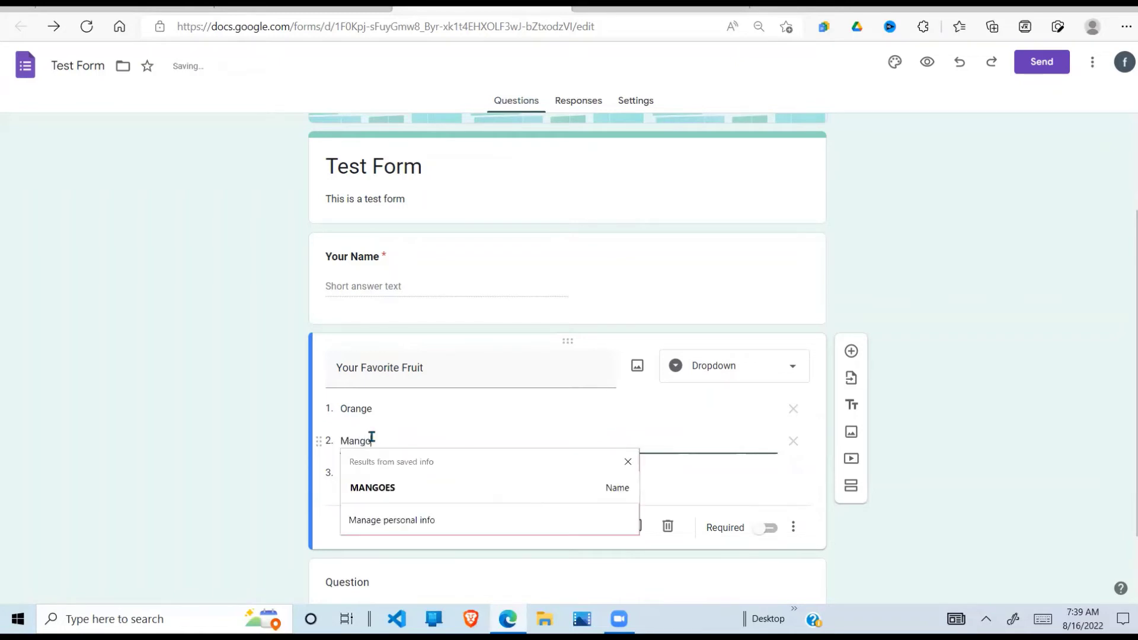
pyautogui.click(711, 477)
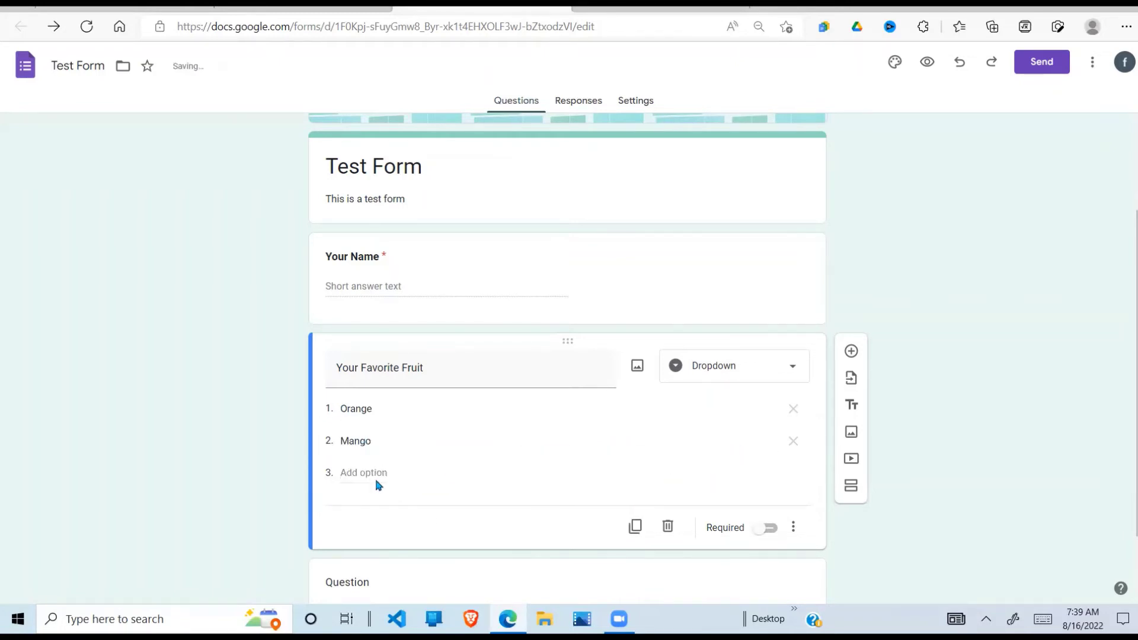
# Add Apple as the third option of the "Your Favorite Fruit" dropdown.
pyautogui.click(364, 472)
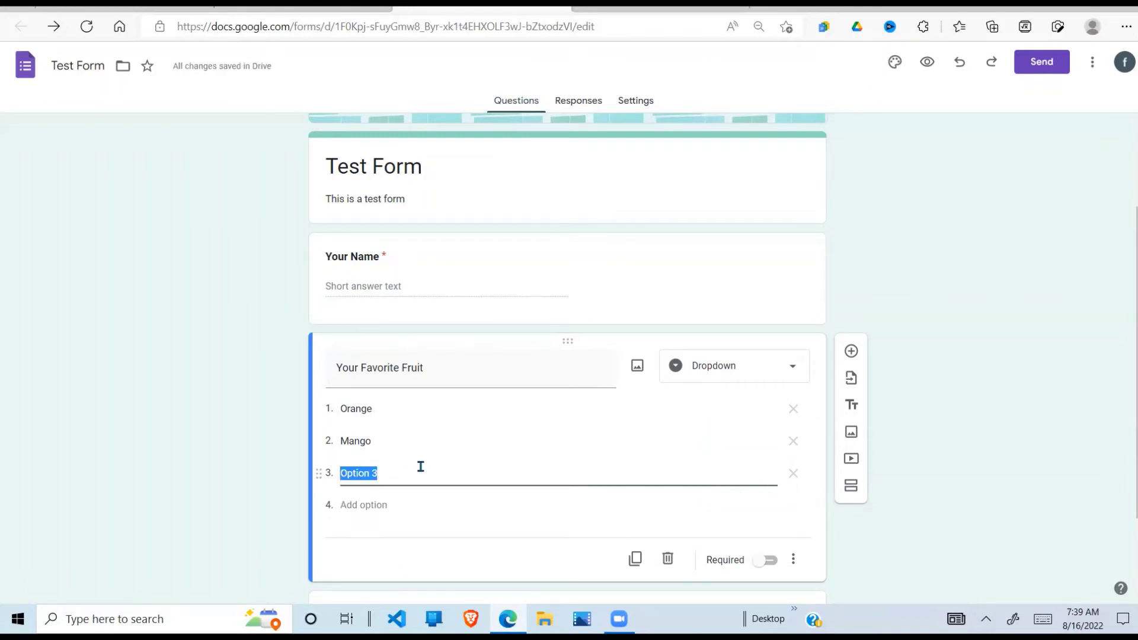
pyautogui.write('Apple')
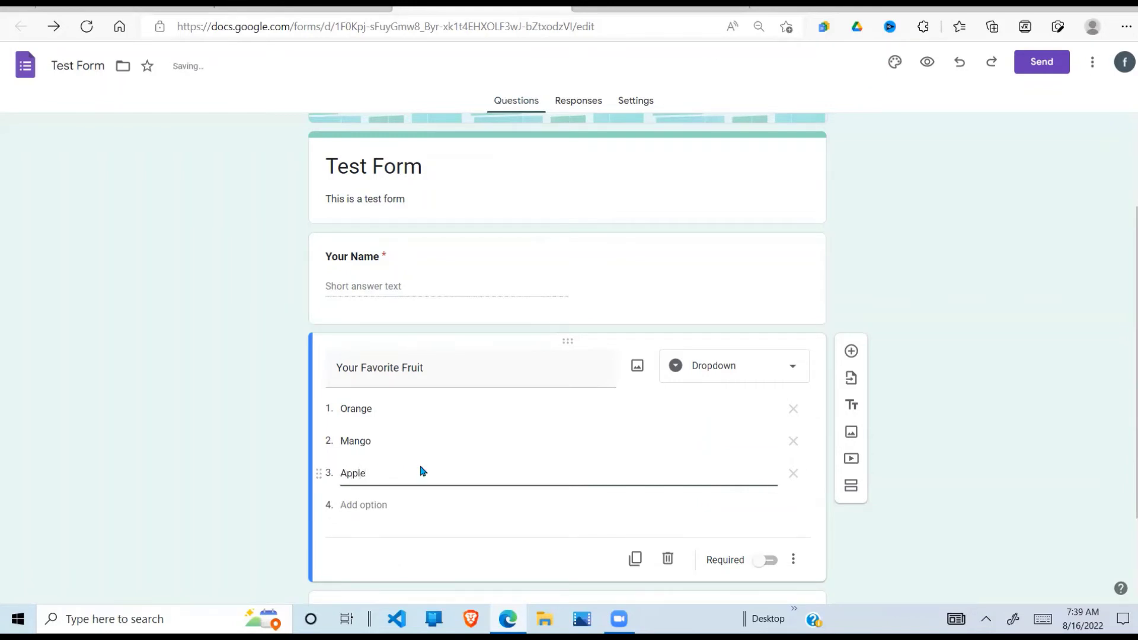
pyautogui.click(462, 508)
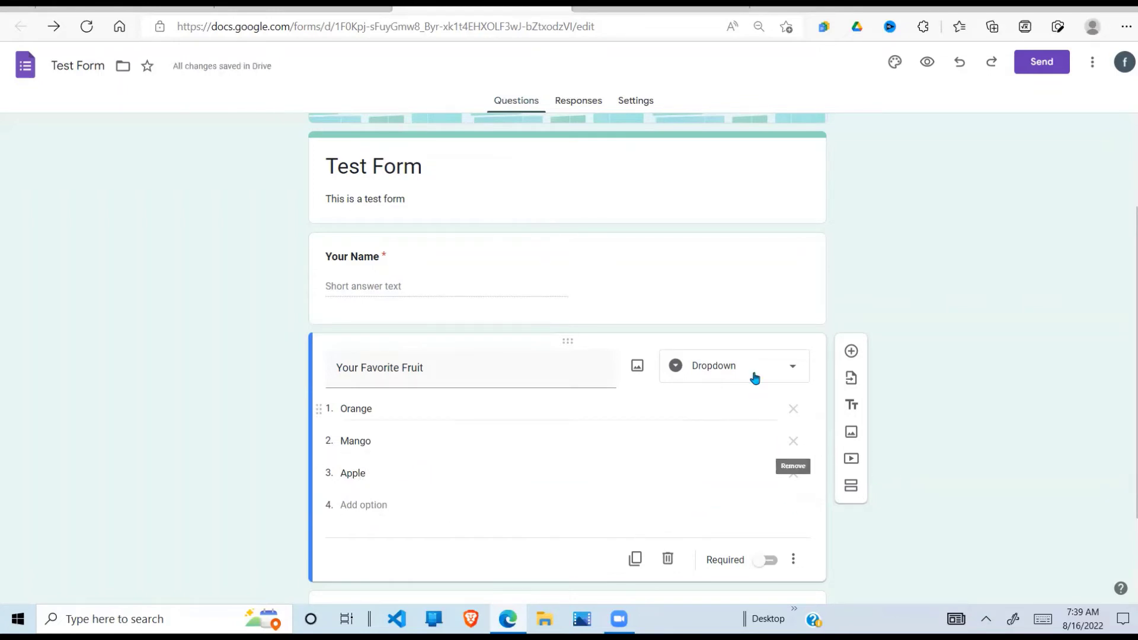
# Open the form's preview and look through its header, description and questions.
pyautogui.scroll(-1, 1133, 355)
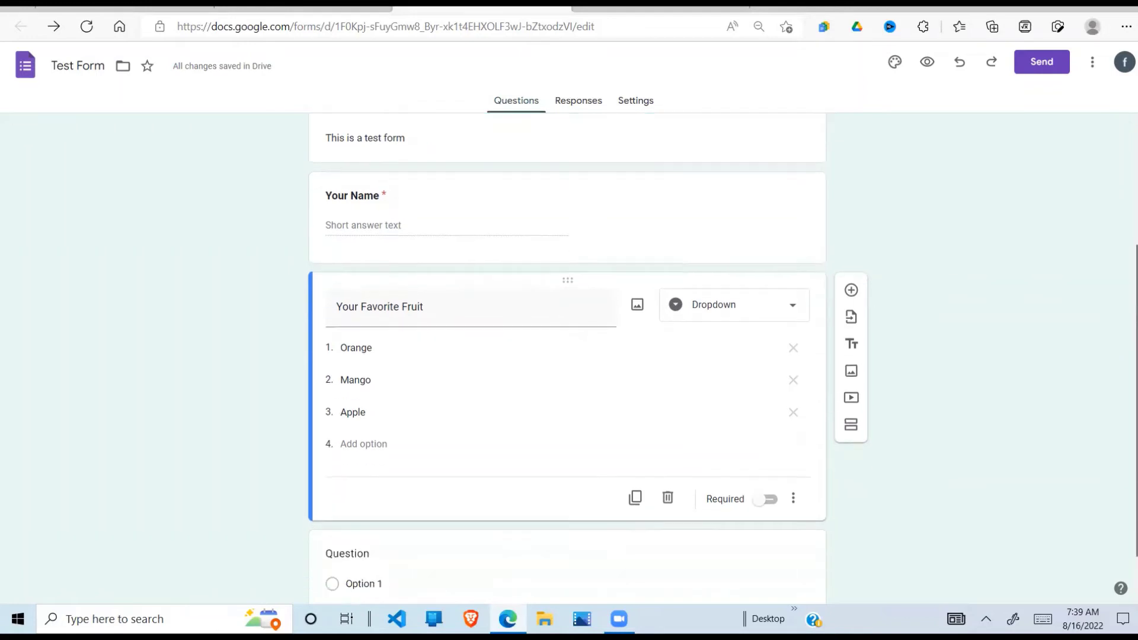
pyautogui.scroll(-1, 610, 529)
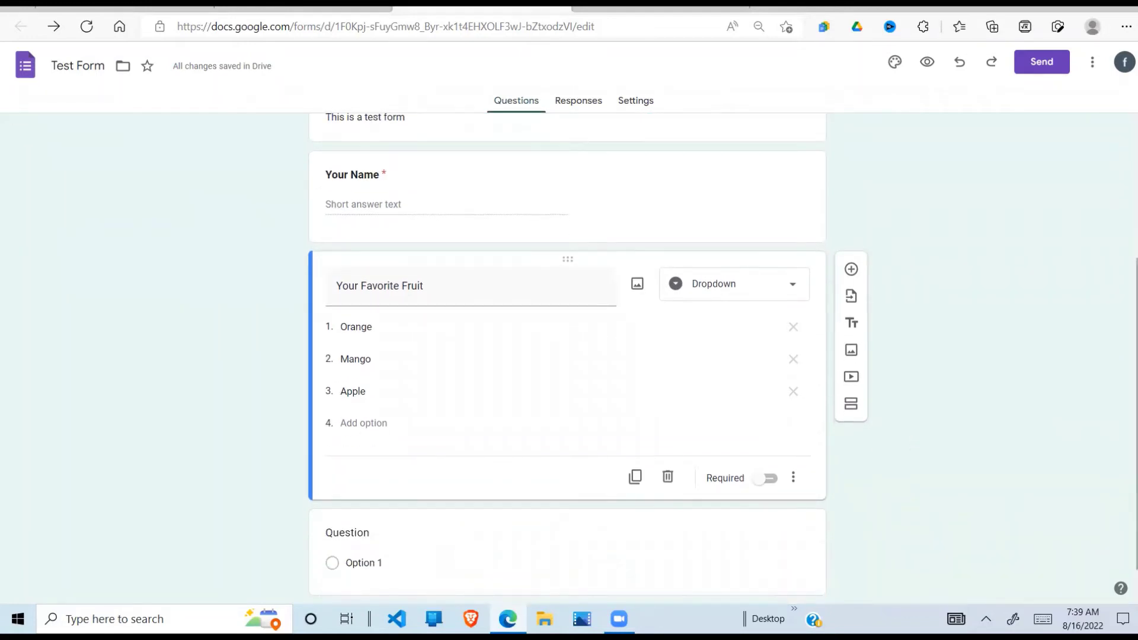
pyautogui.scroll(4, 1123, 459)
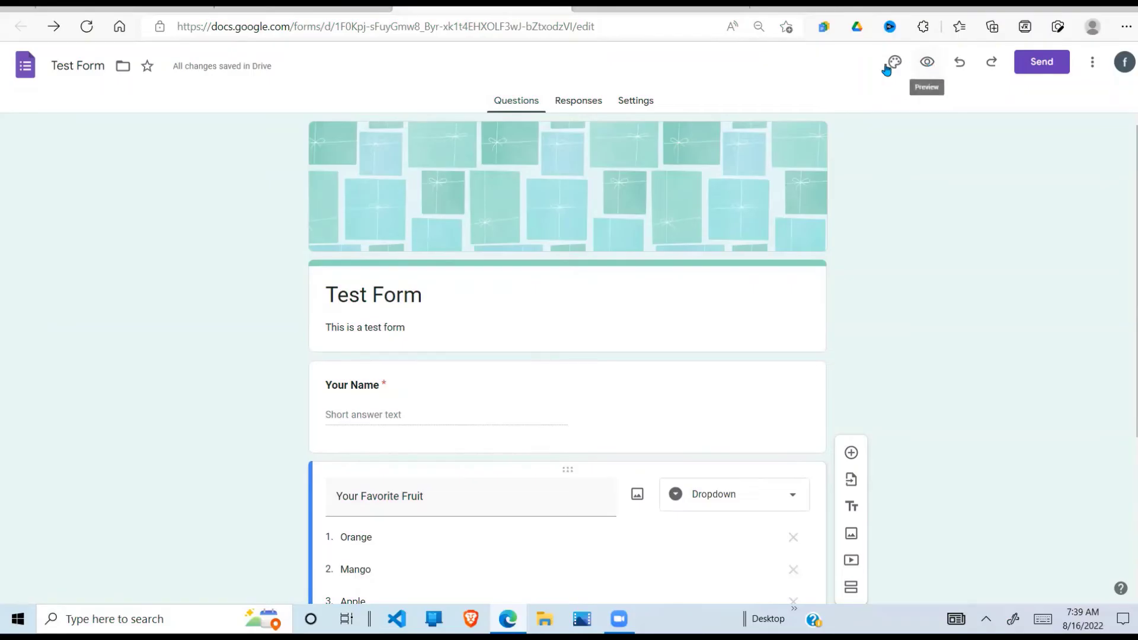
pyautogui.click(926, 64)
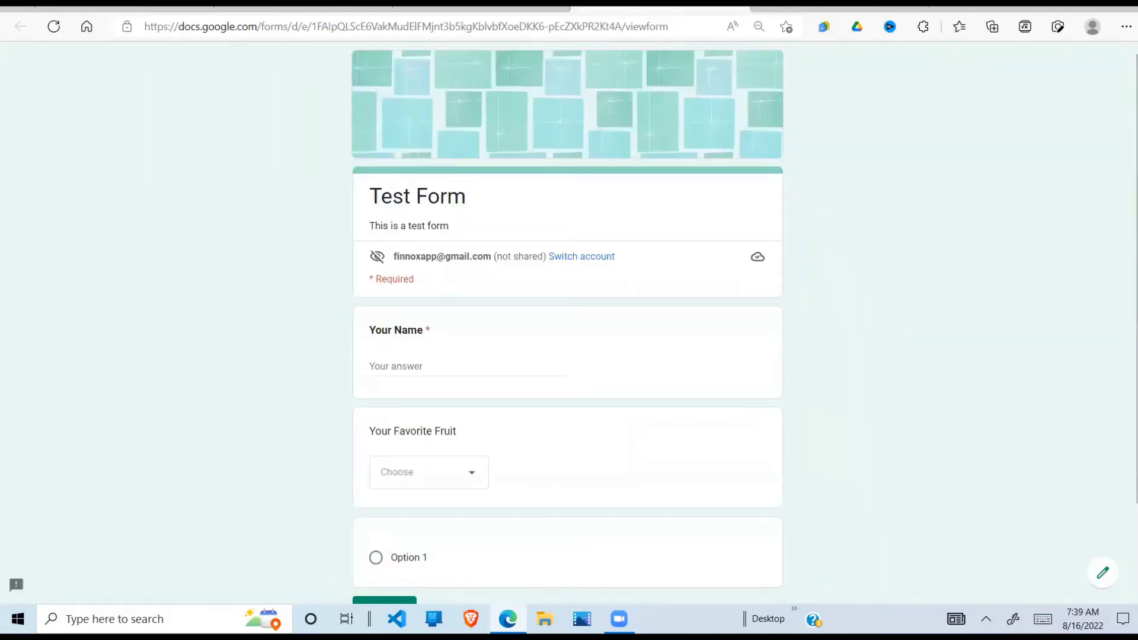
pyautogui.scroll(-3, 568, 320)
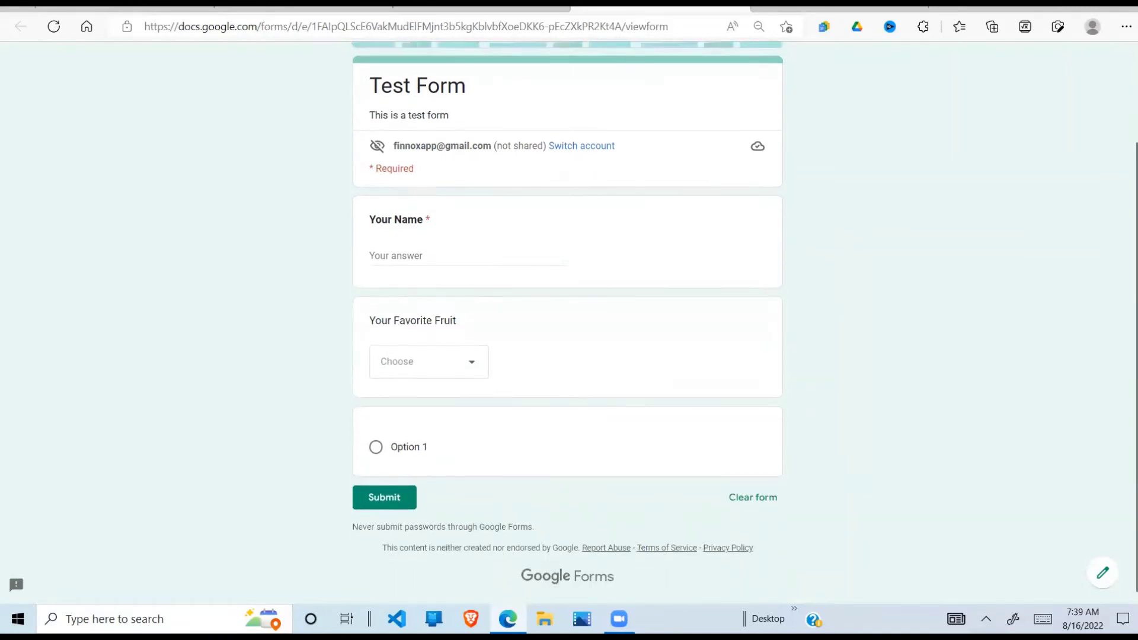
pyautogui.scroll(1, 556, 511)
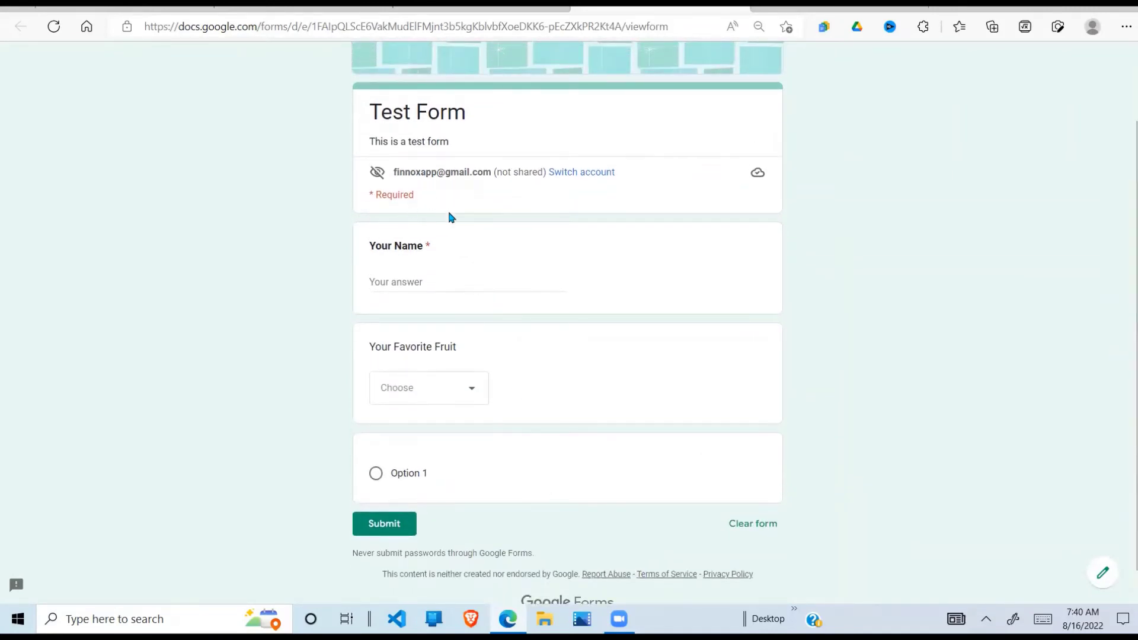
# Test the preview by leaving the required name question blank and choosing Orange as the favorite fruit.
pyautogui.click(405, 285)
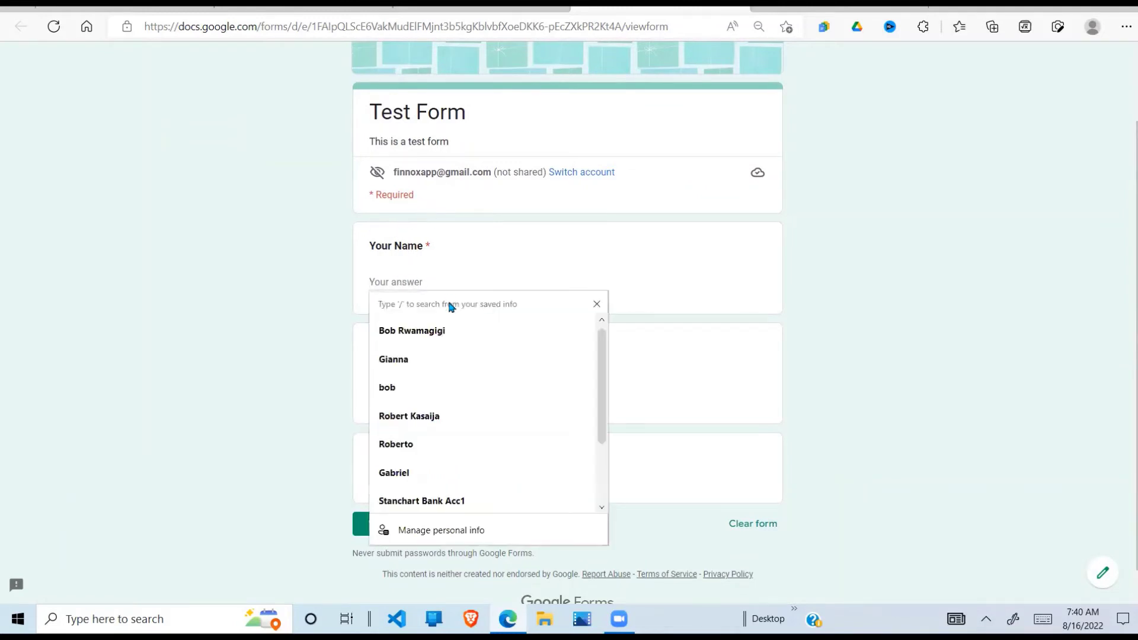
pyautogui.click(672, 230)
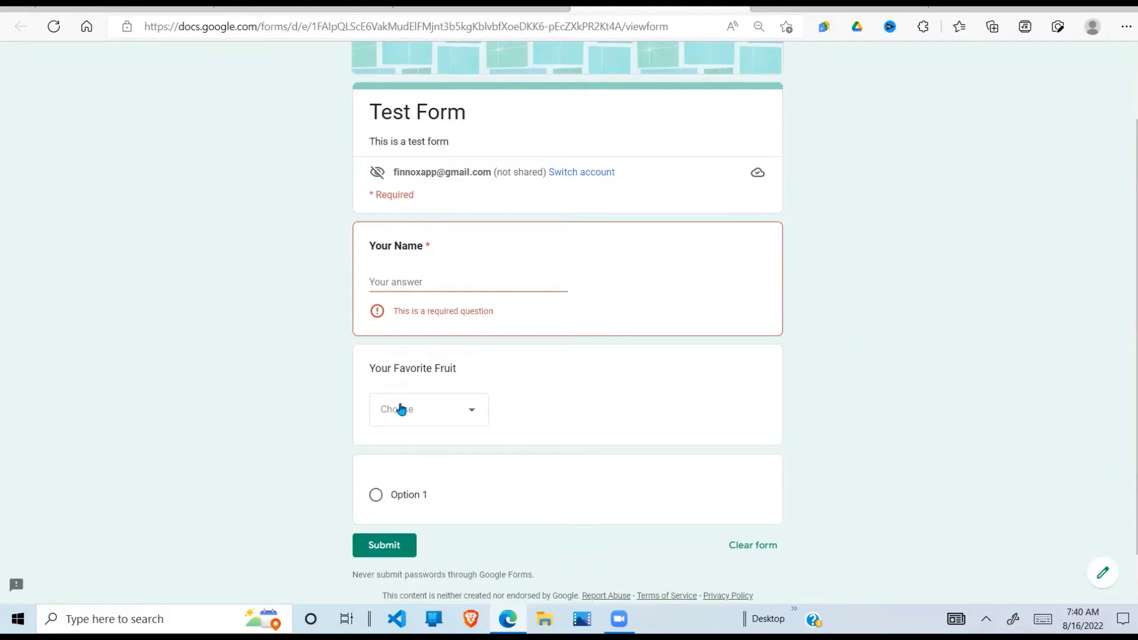
pyautogui.click(428, 415)
pyautogui.click(429, 462)
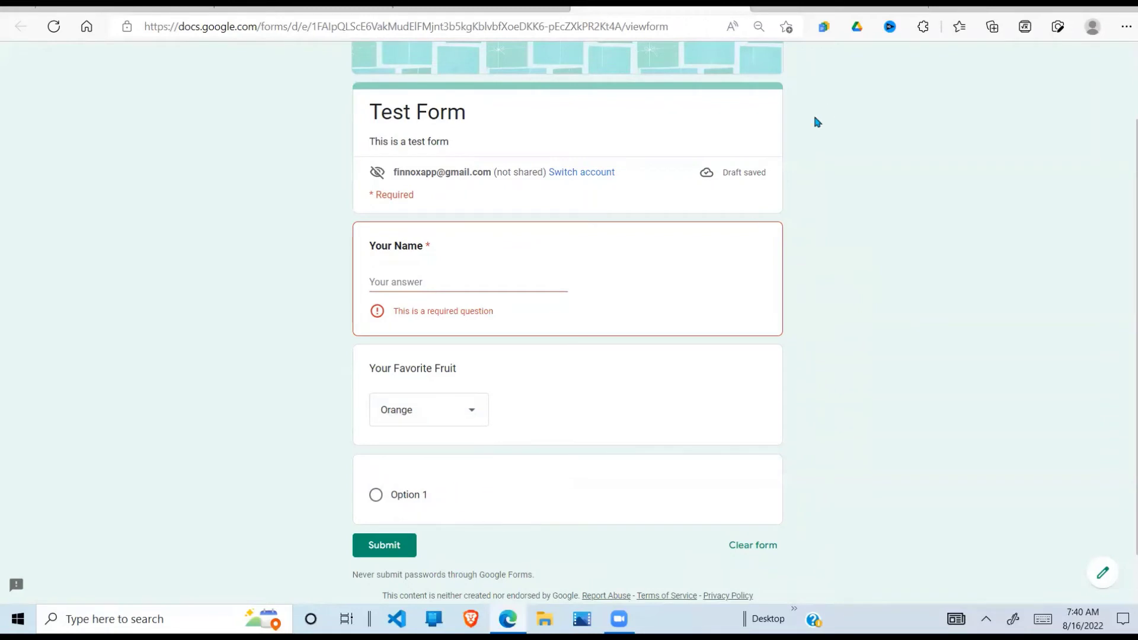
pyautogui.scroll(3, 567, 320)
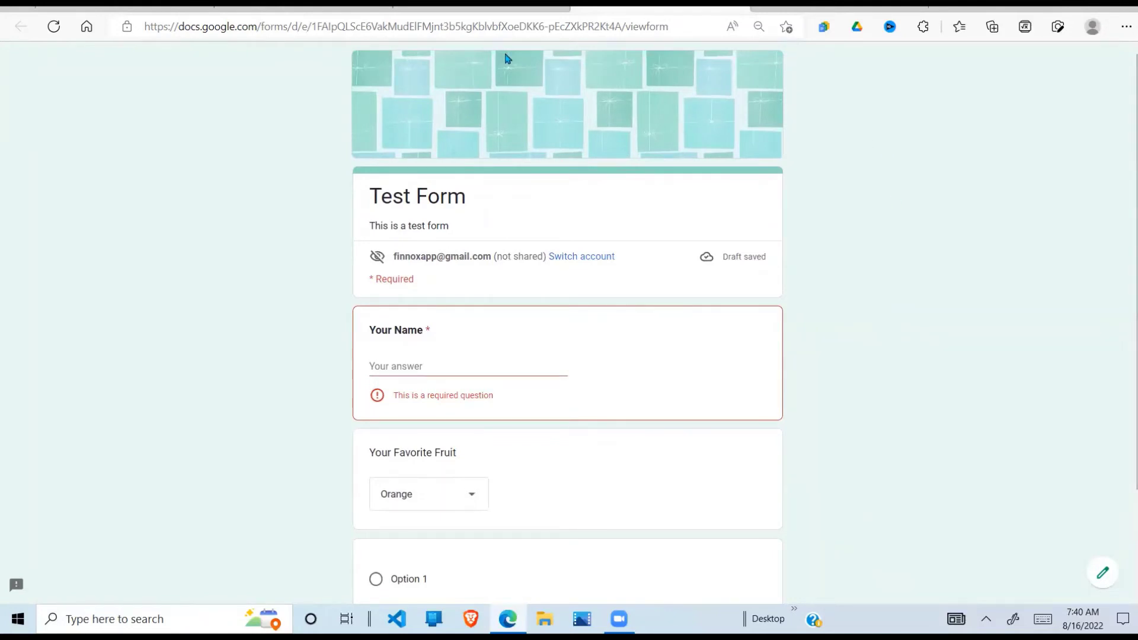
# Check the responses page in the form editor and expand the Responses section of the form's settings.
pyautogui.click(545, 8)
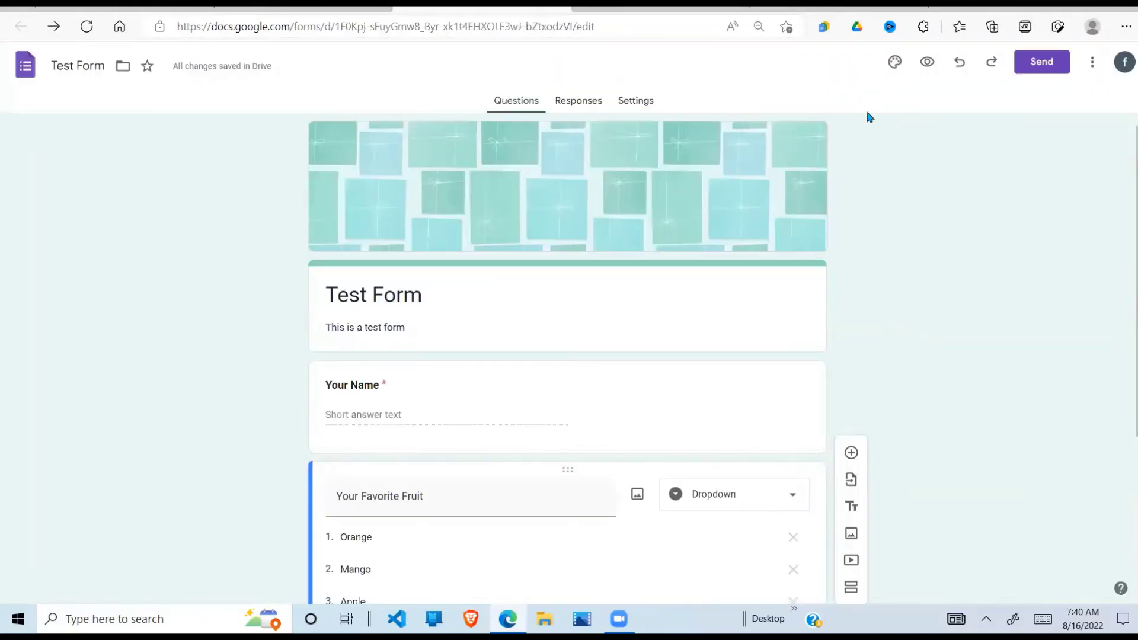
pyautogui.click(584, 105)
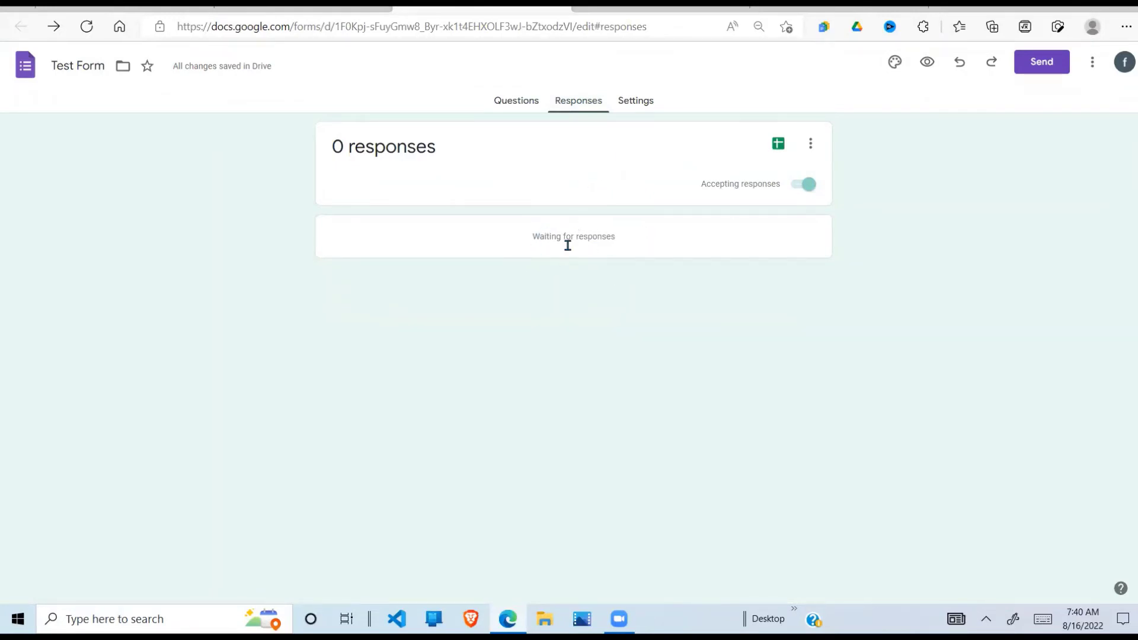
pyautogui.click(635, 105)
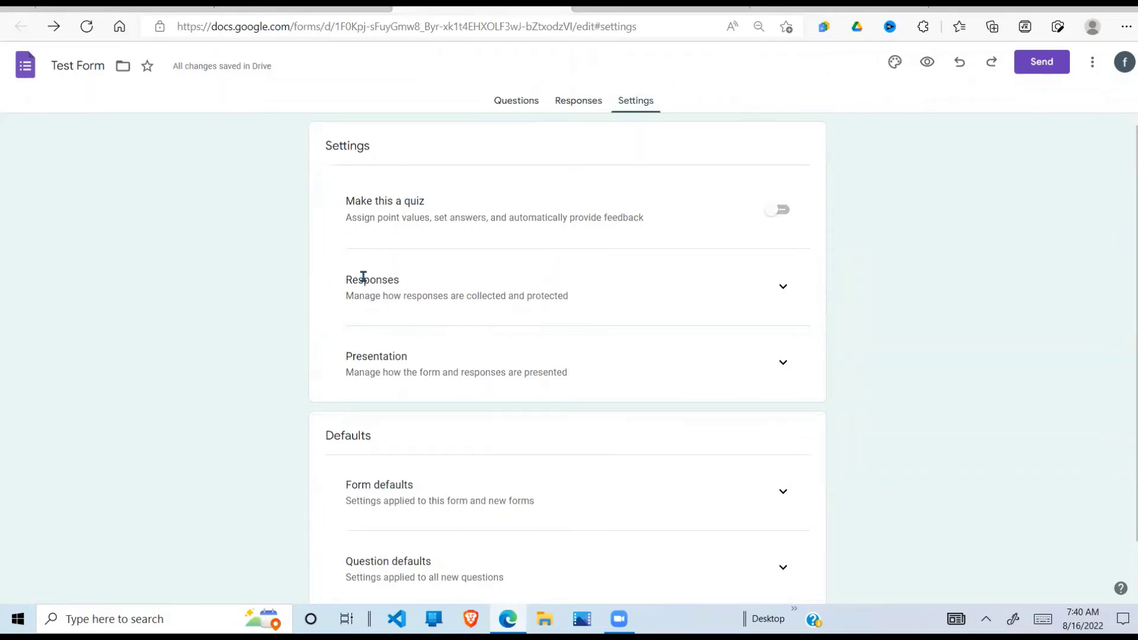
pyautogui.click(785, 294)
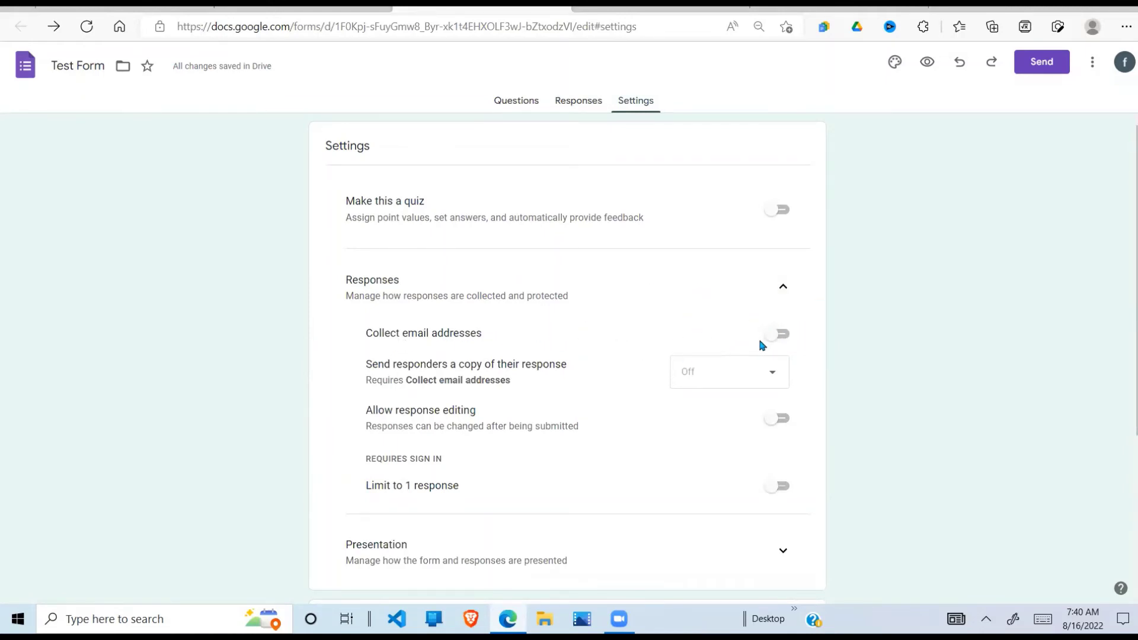
# Turn on the collection of email addresses in the form's Responses settings.
pyautogui.click(788, 336)
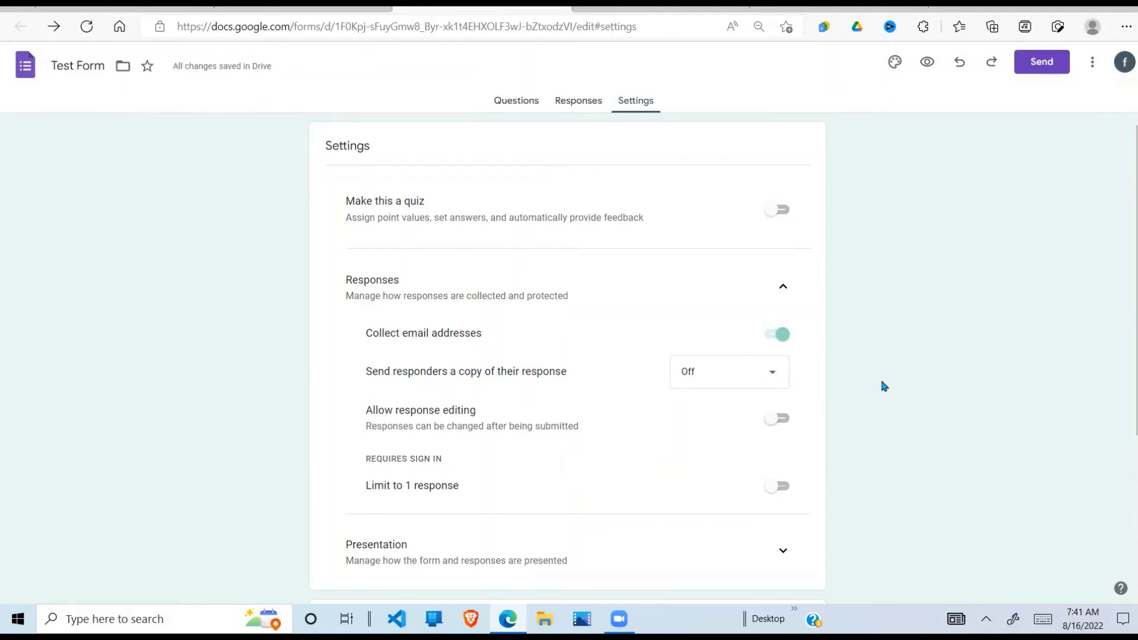
pyautogui.scroll(-3, 830, 405)
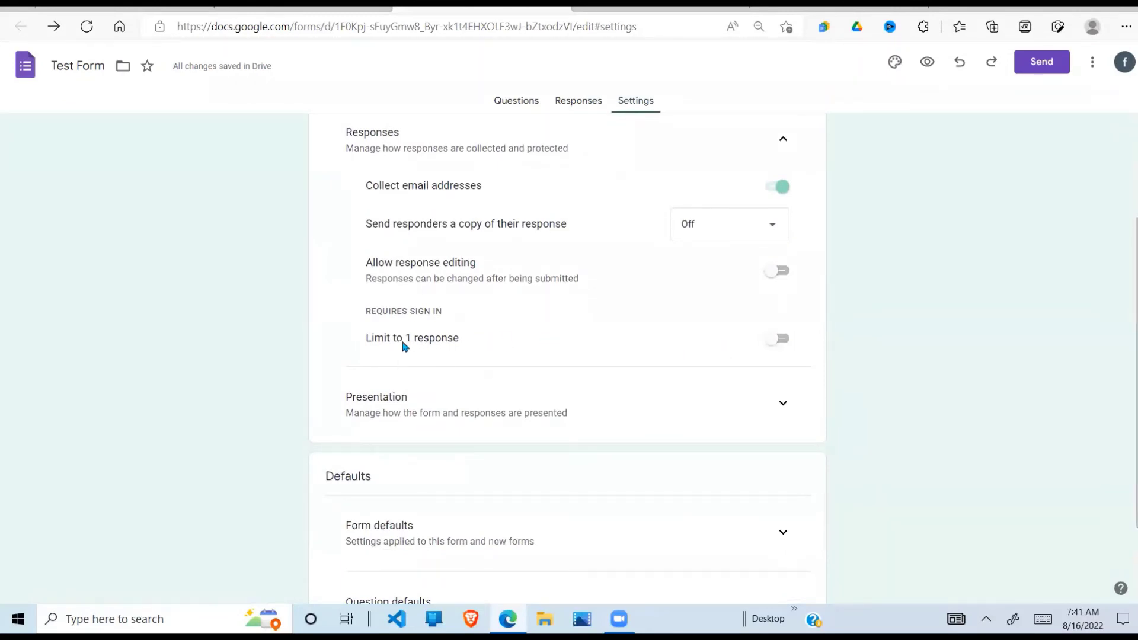
pyautogui.click(784, 340)
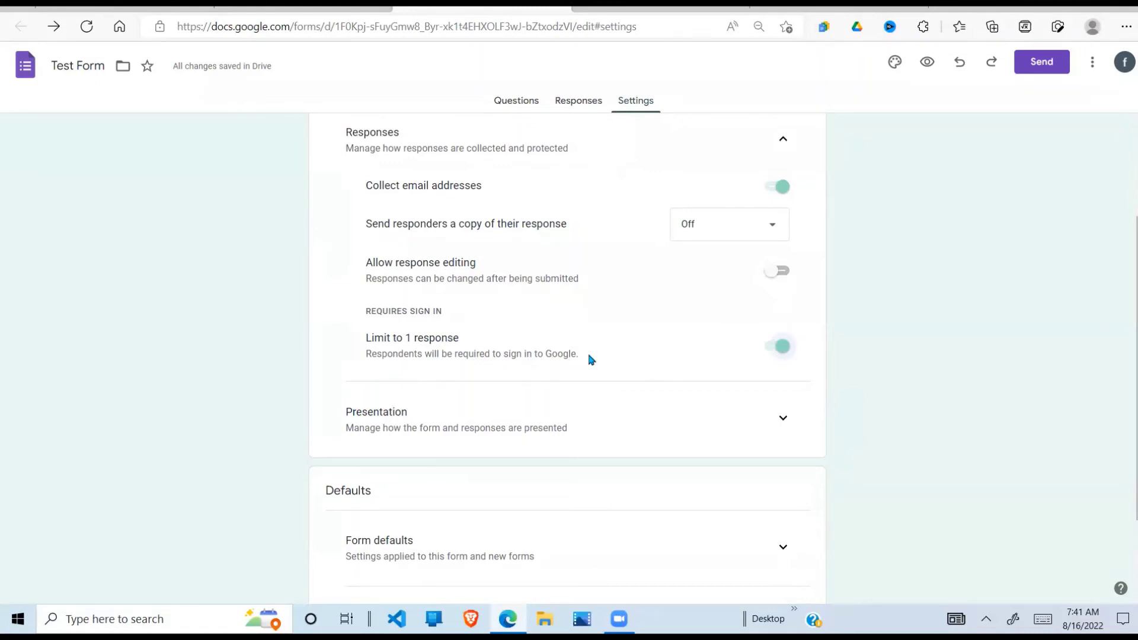
pyautogui.click(775, 346)
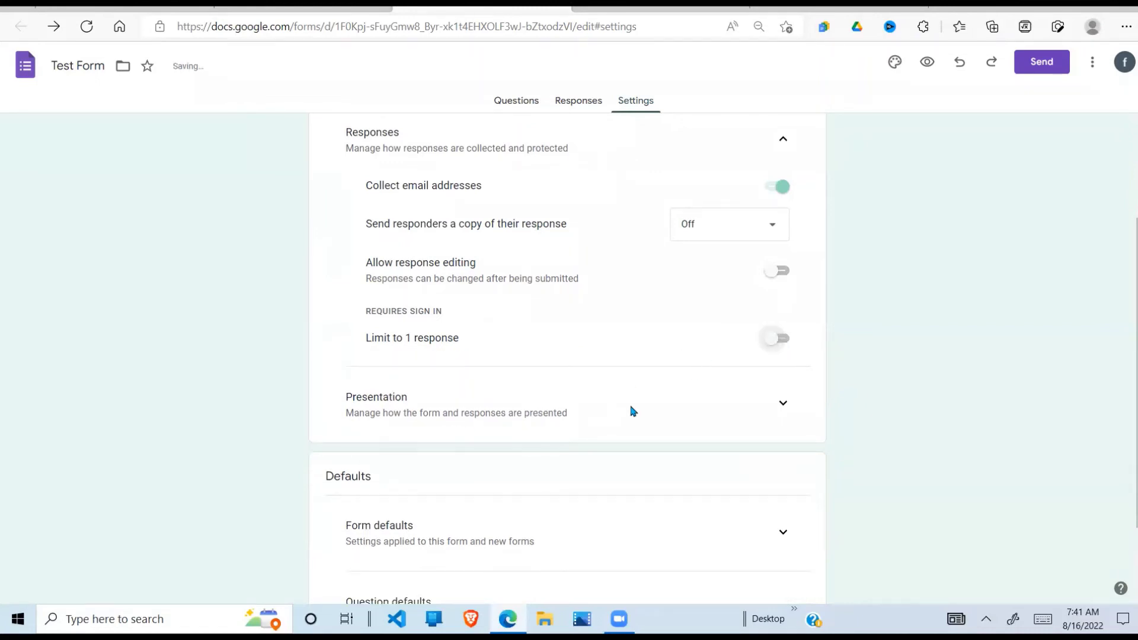
# Turn on the progress bar in the form's Presentation settings.
pyautogui.click(783, 405)
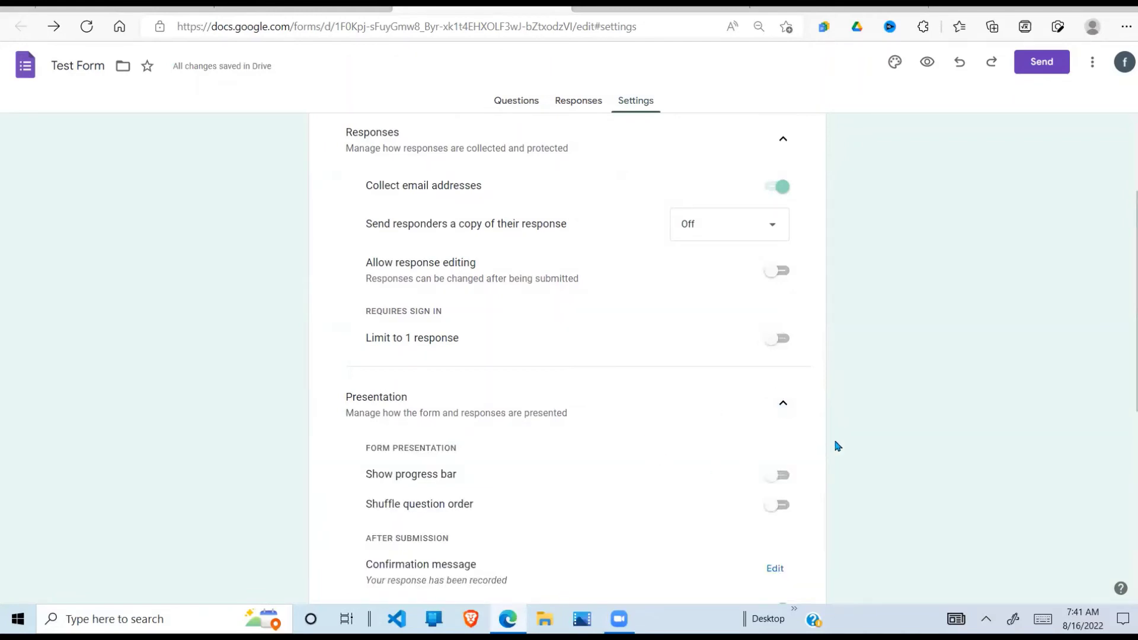
pyautogui.click(781, 476)
pyautogui.scroll(-2, 1123, 505)
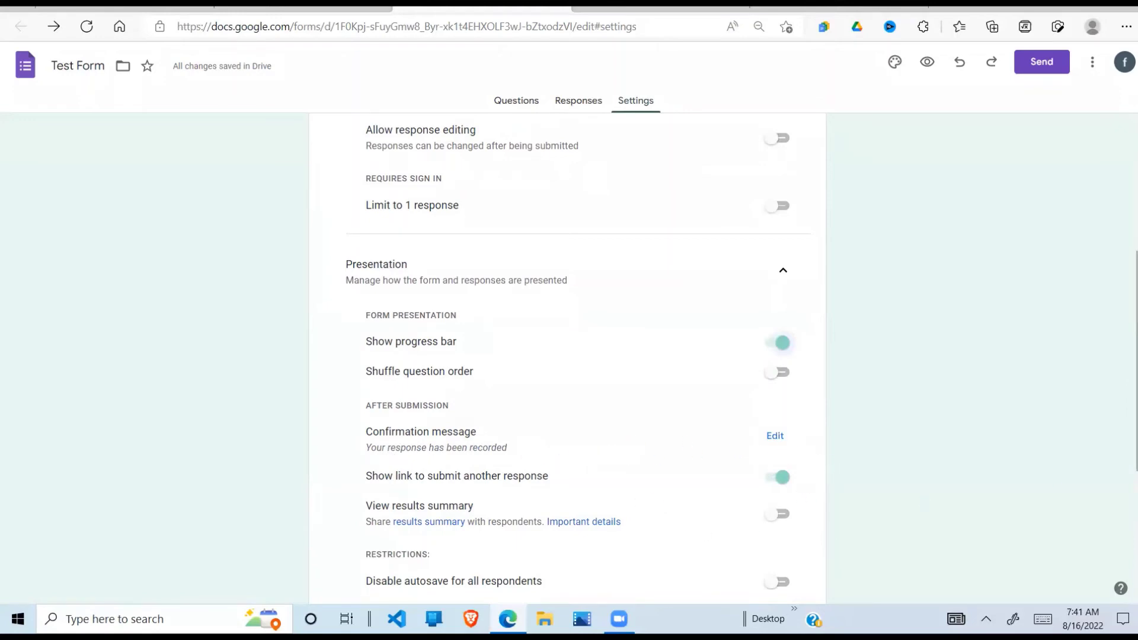
pyautogui.scroll(-1, 567, 355)
pyautogui.scroll(2, 567, 355)
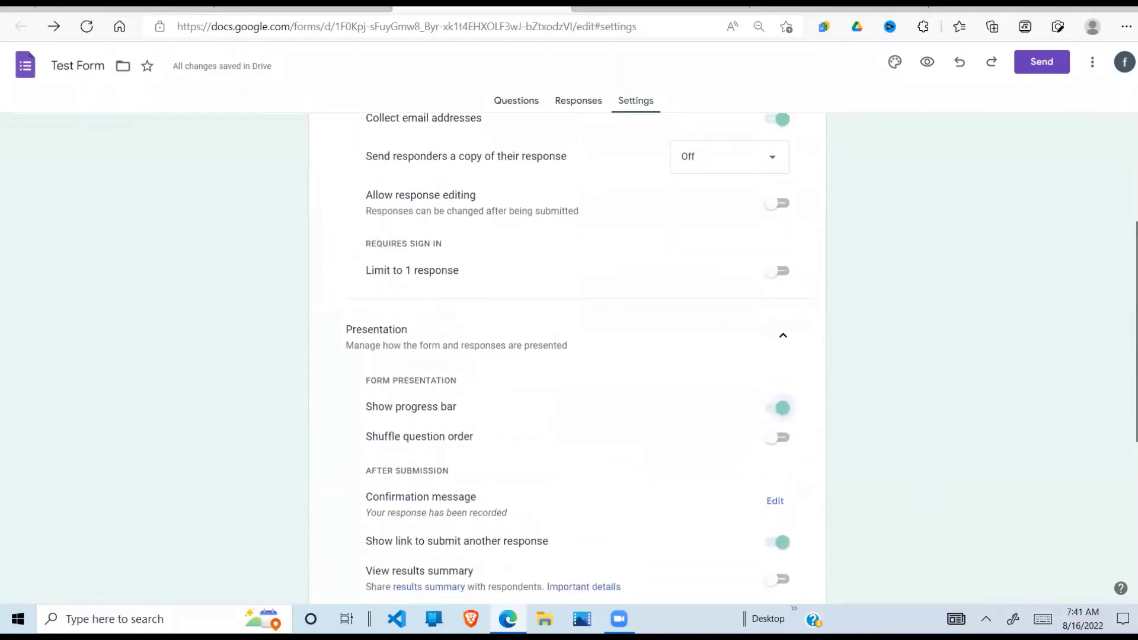
pyautogui.scroll(3, 470, 333)
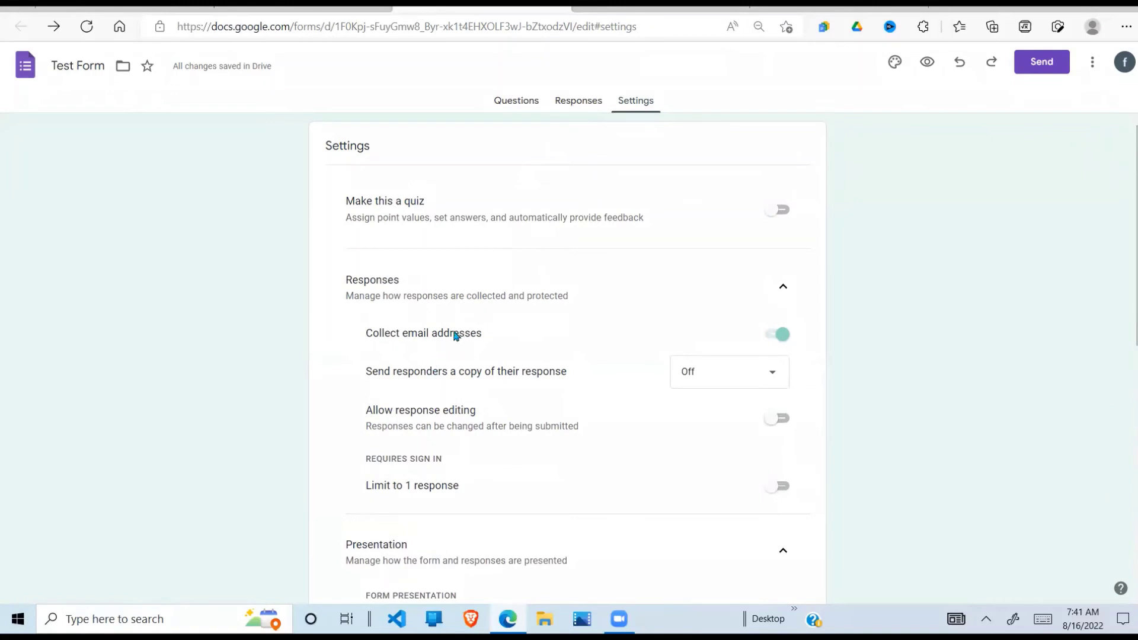
# Delete the blank multiple-choice question below "Your Favorite Fruit" from the form.
pyautogui.click(519, 105)
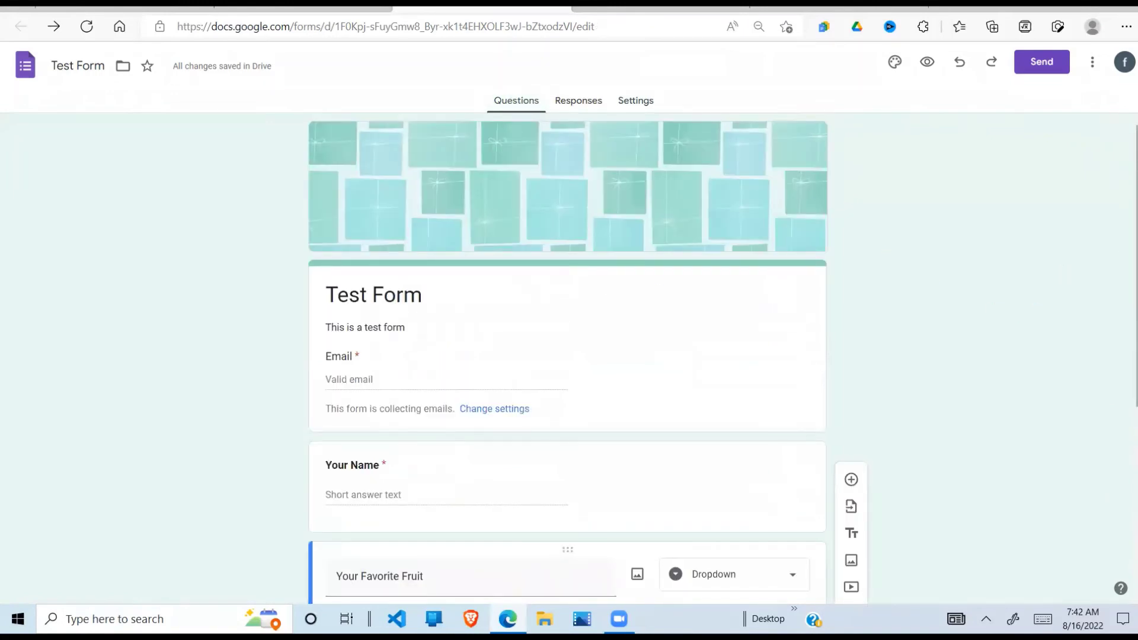
pyautogui.scroll(-5, 1120, 282)
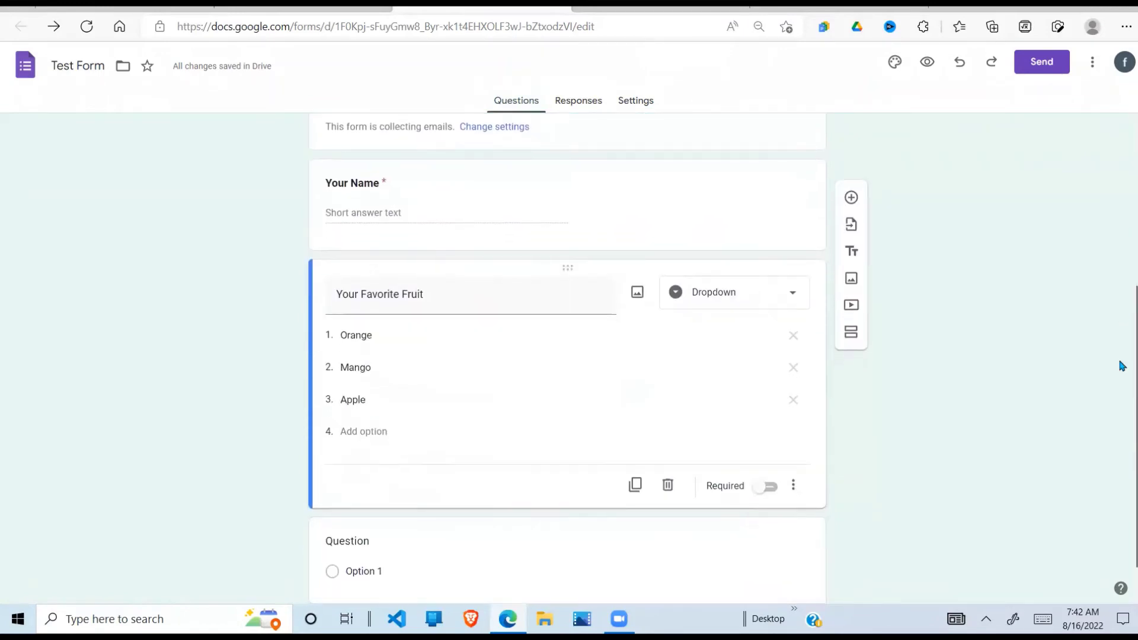
pyautogui.click(651, 508)
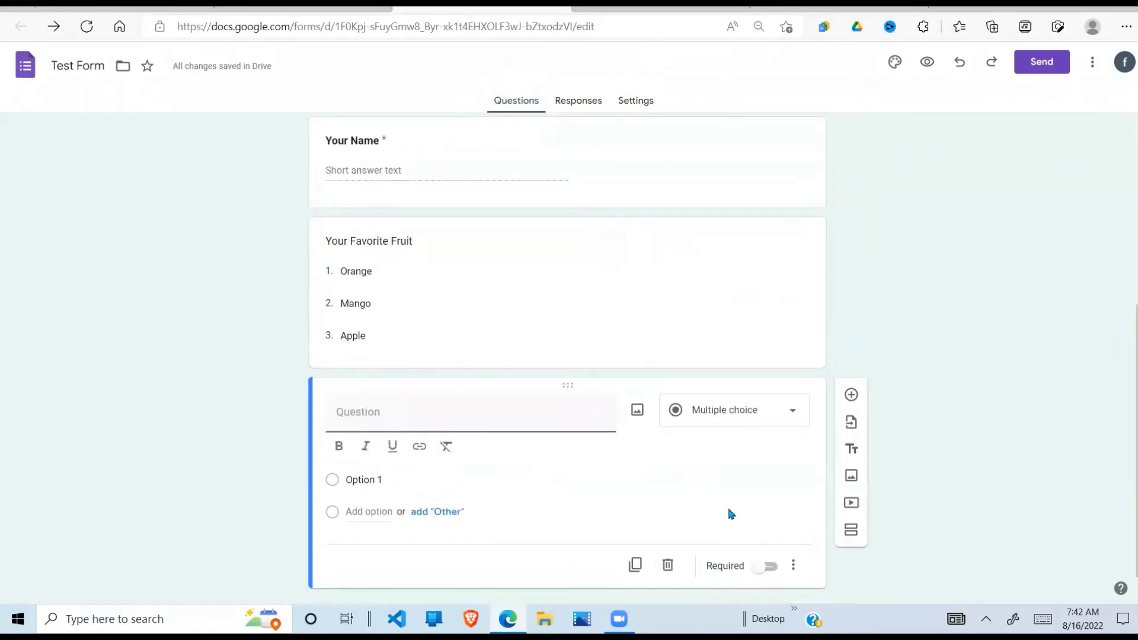
pyautogui.click(667, 565)
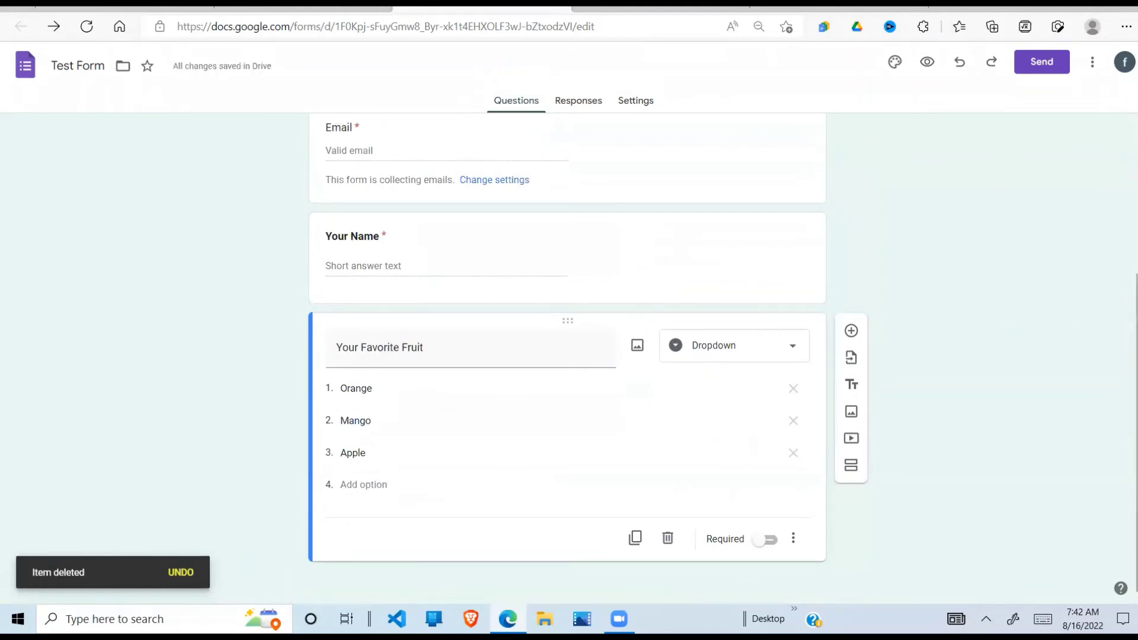
# Preview the form and fill in a respondent's email and name from the saved info suggestions.
pyautogui.scroll(3, 1013, 315)
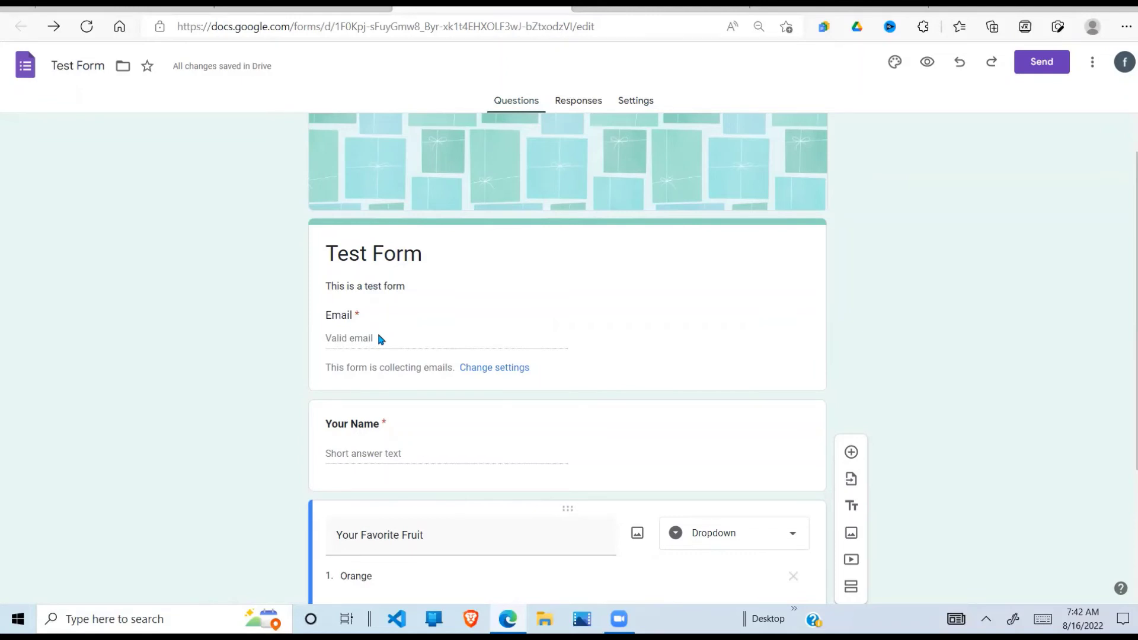
pyautogui.scroll(1, 568, 356)
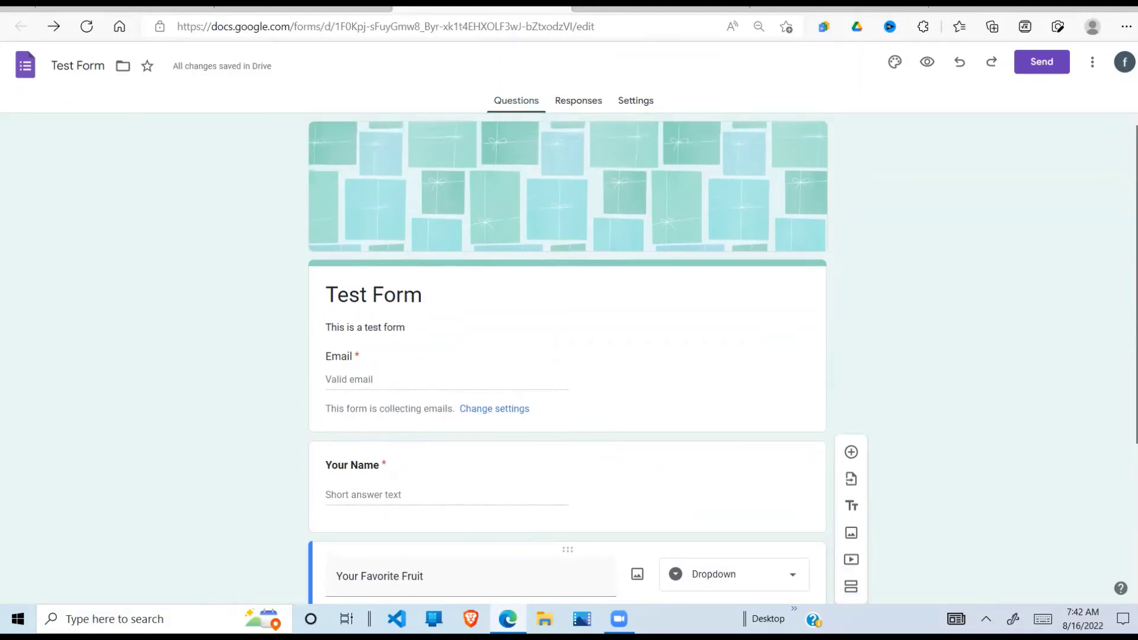
pyautogui.scroll(-1, 644, 389)
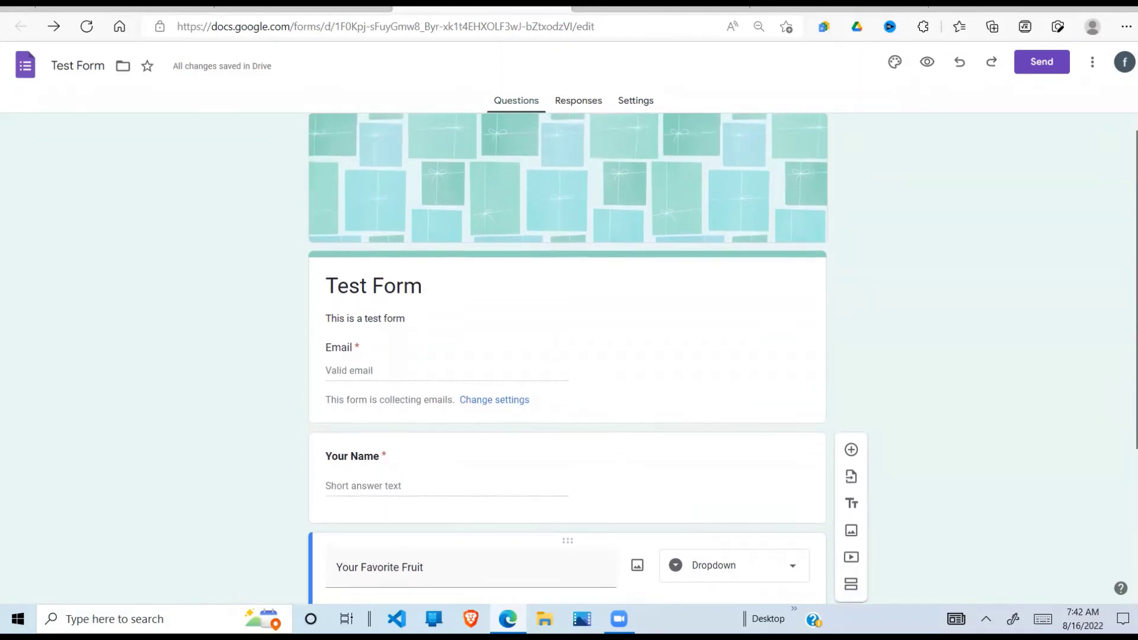
pyautogui.scroll(1, 644, 389)
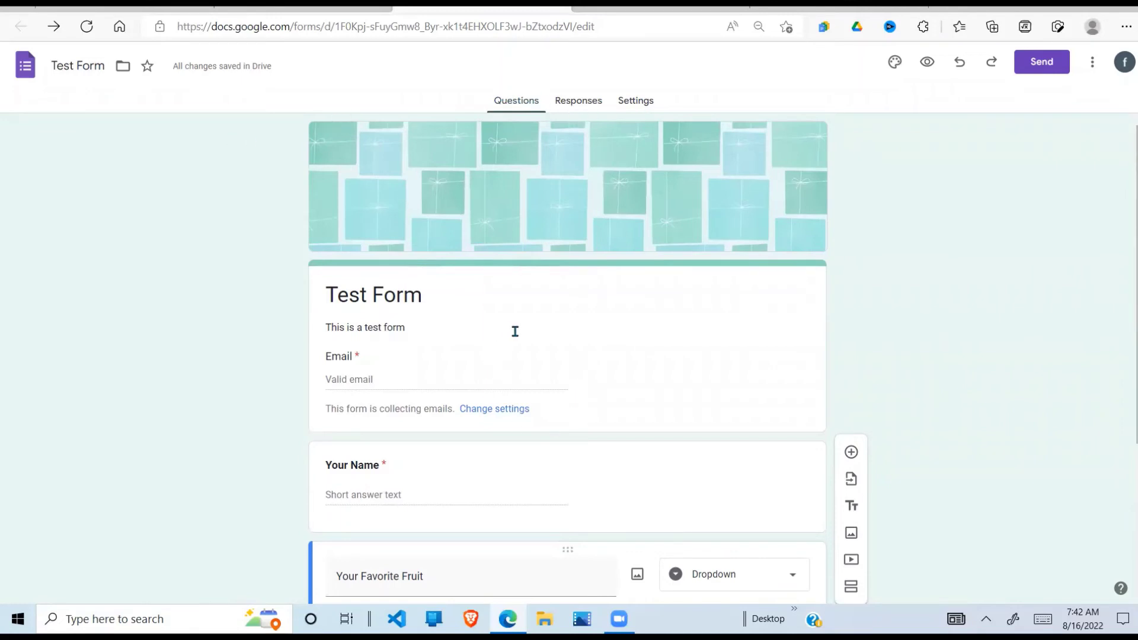
pyautogui.click(928, 63)
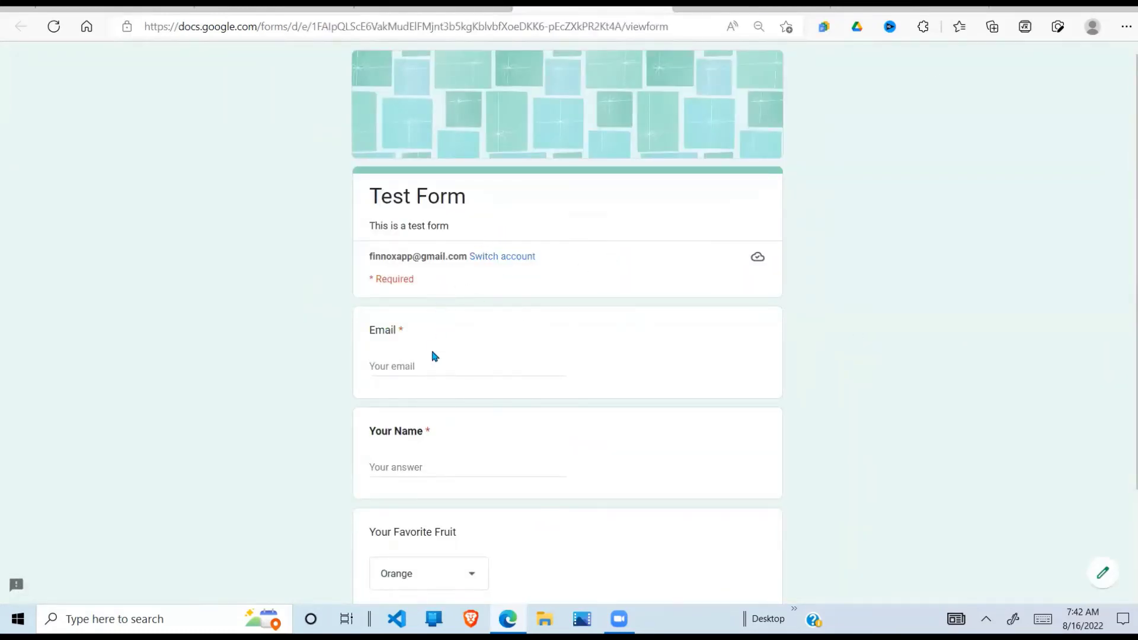
pyautogui.click(405, 370)
pyautogui.scroll(-1, 450, 221)
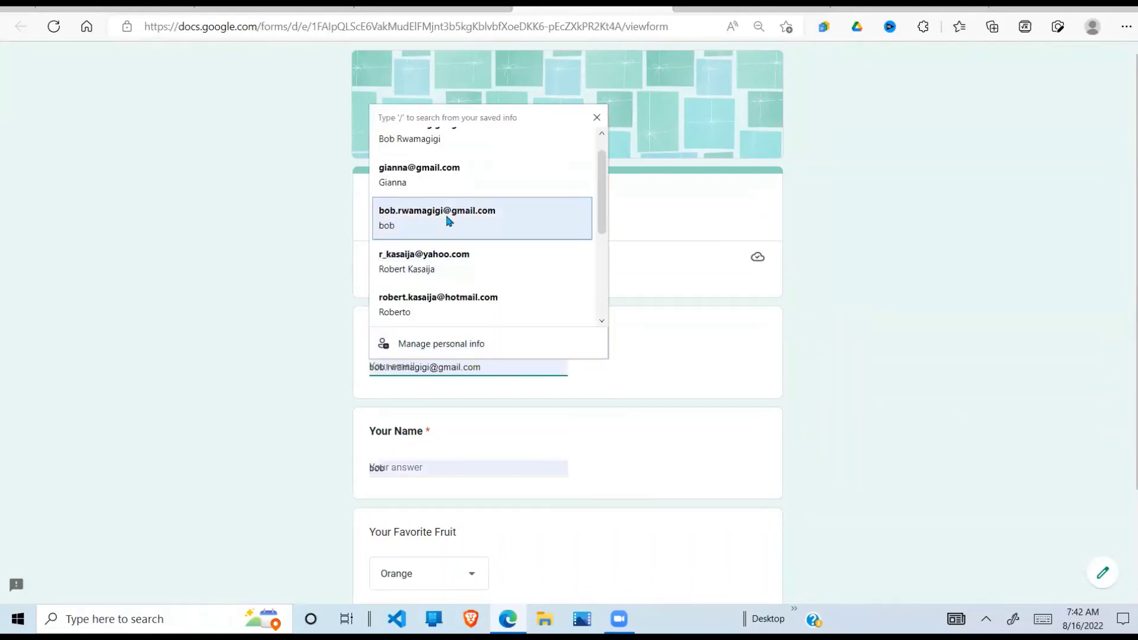
pyautogui.click(457, 180)
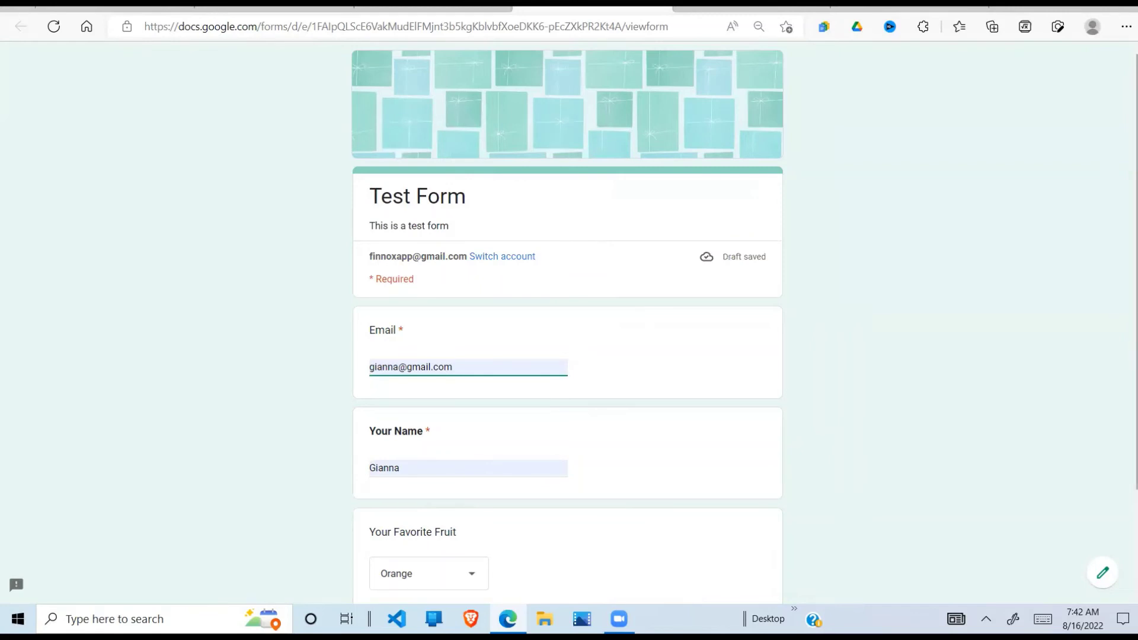
# Choose Mango as the favorite fruit and submit the test response.
pyautogui.scroll(-2, 569, 399)
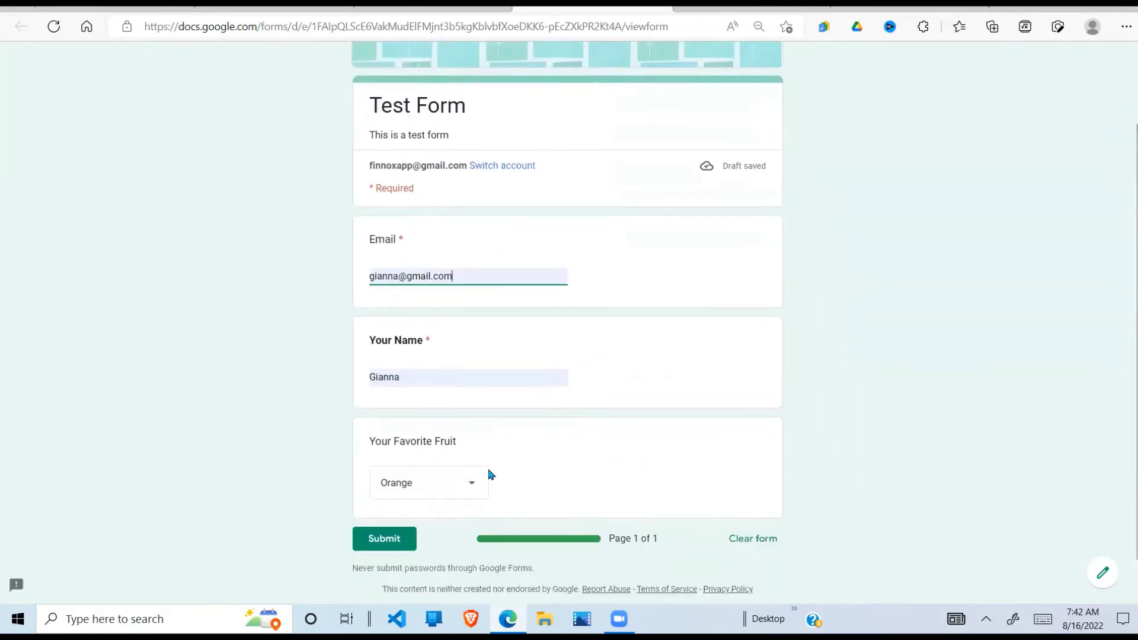
pyautogui.click(475, 491)
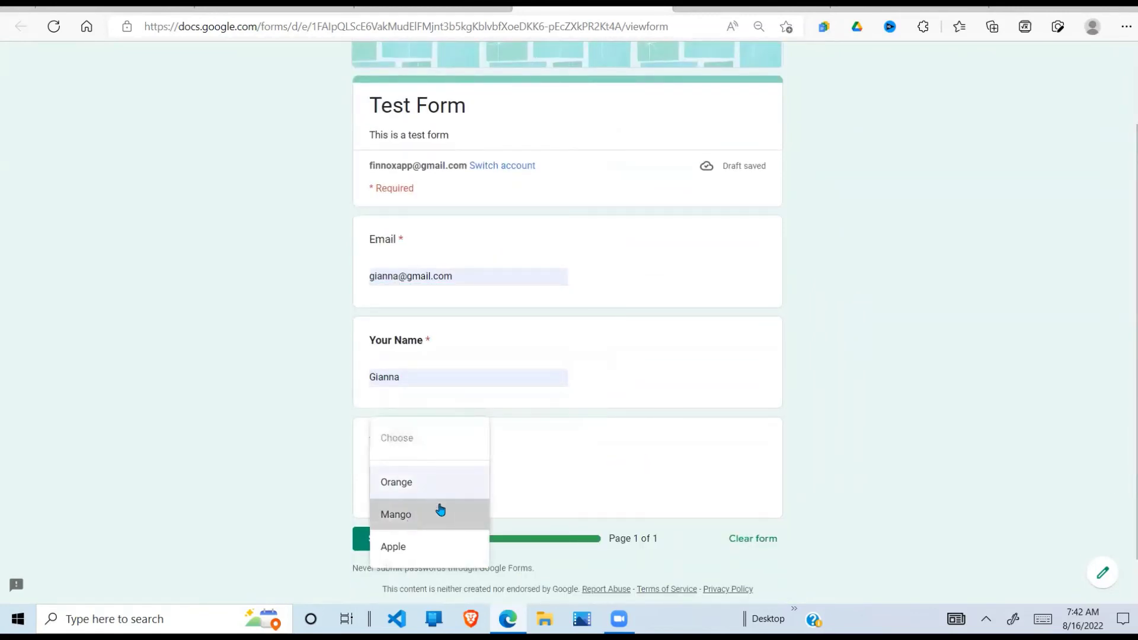
pyautogui.click(440, 510)
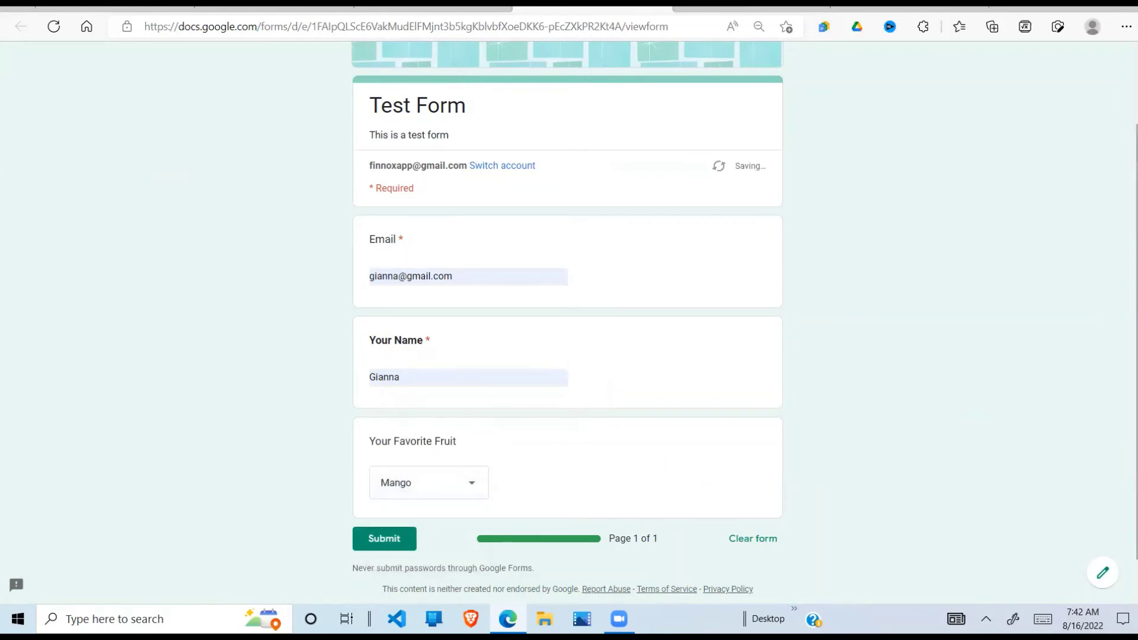
pyautogui.scroll(-1, 573, 493)
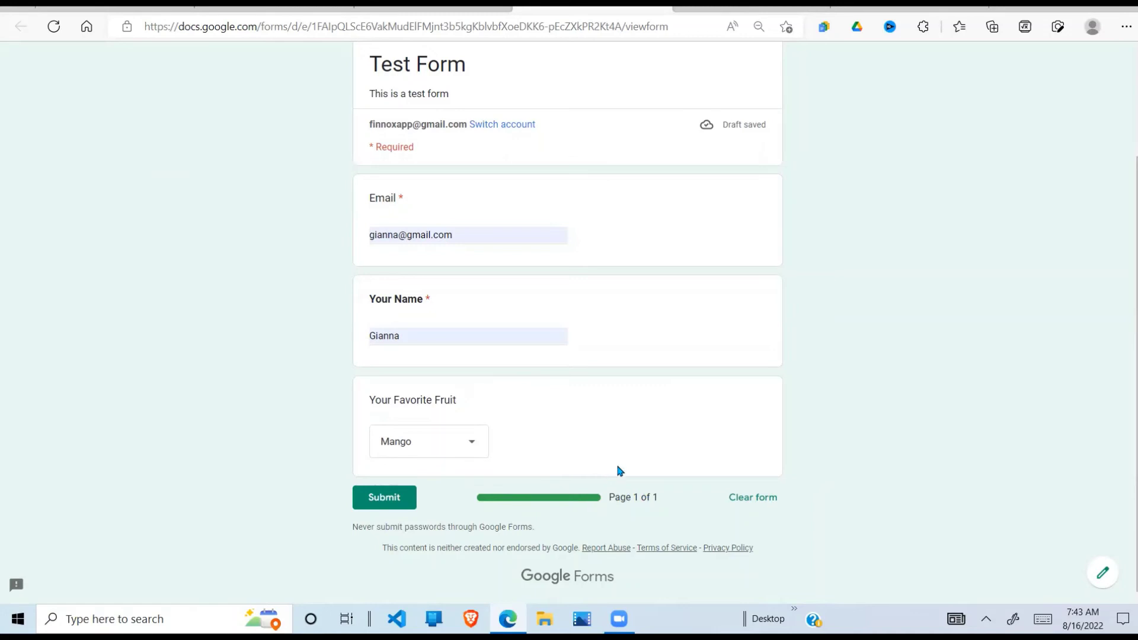
pyautogui.click(375, 504)
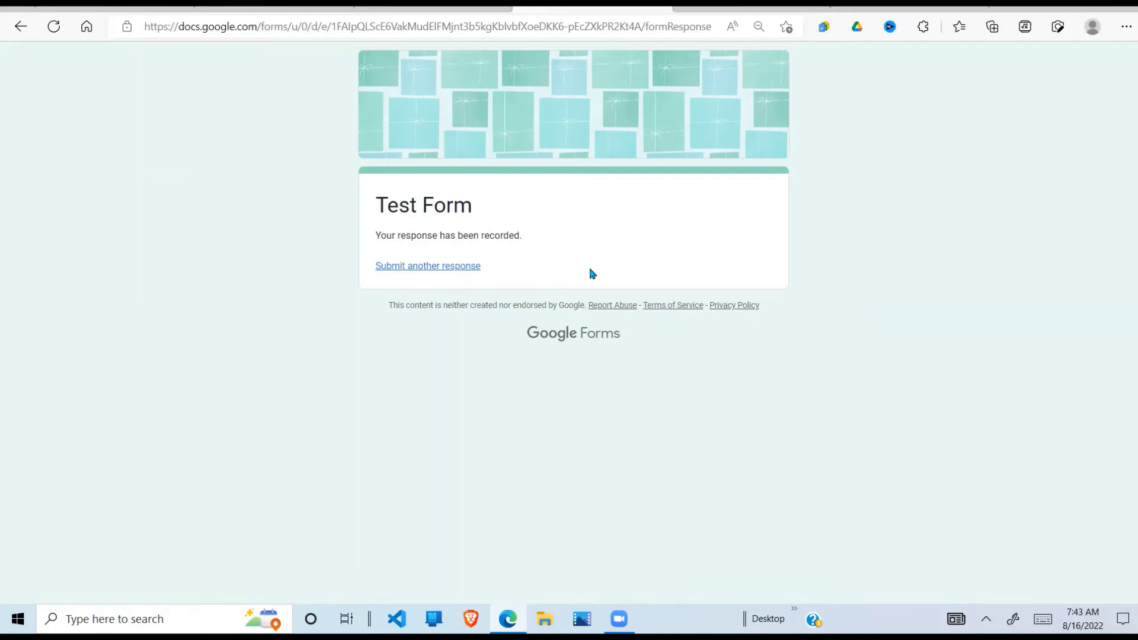
# Submit another test response with a second respondent's saved email and name and Orange as the favorite fruit.
pyautogui.click(444, 270)
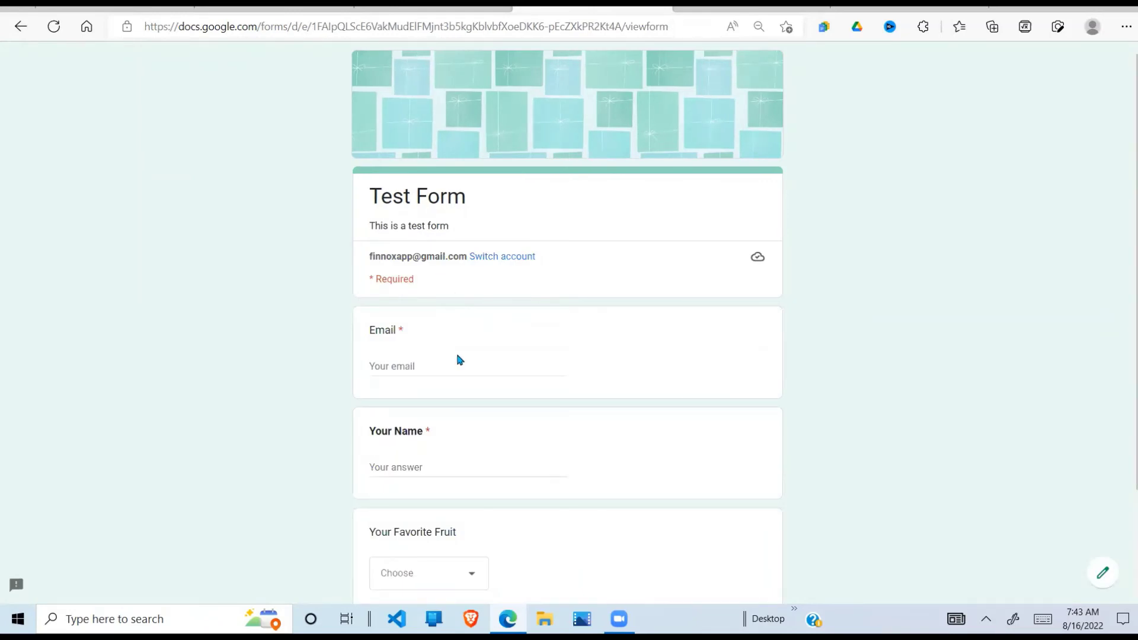
pyautogui.click(434, 366)
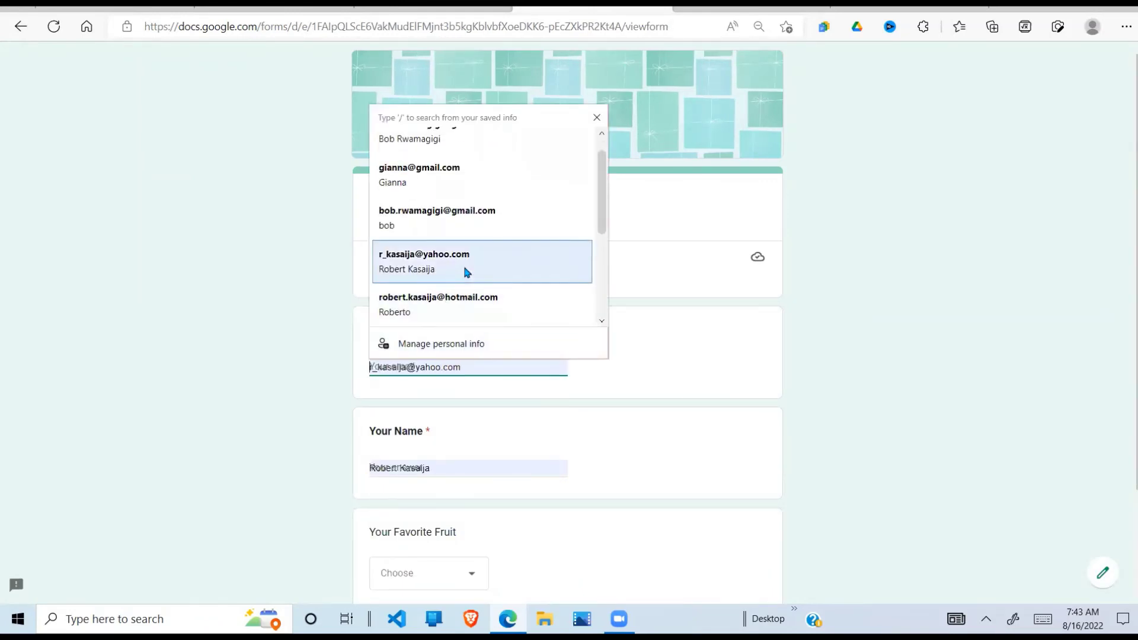
pyautogui.click(463, 265)
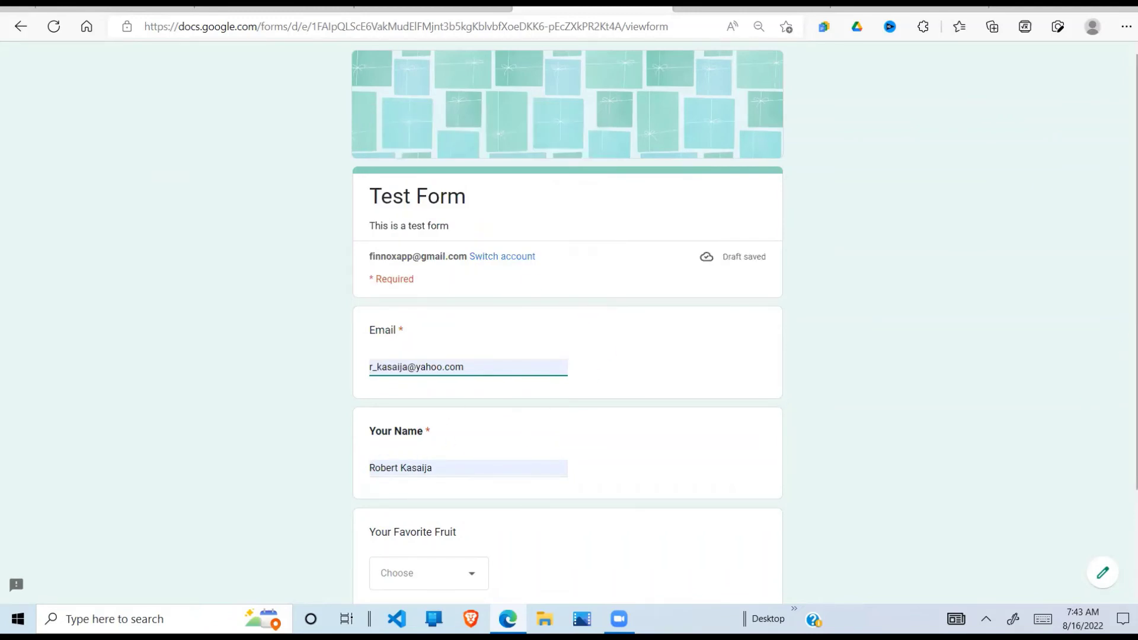
pyautogui.scroll(-2, 1135, 273)
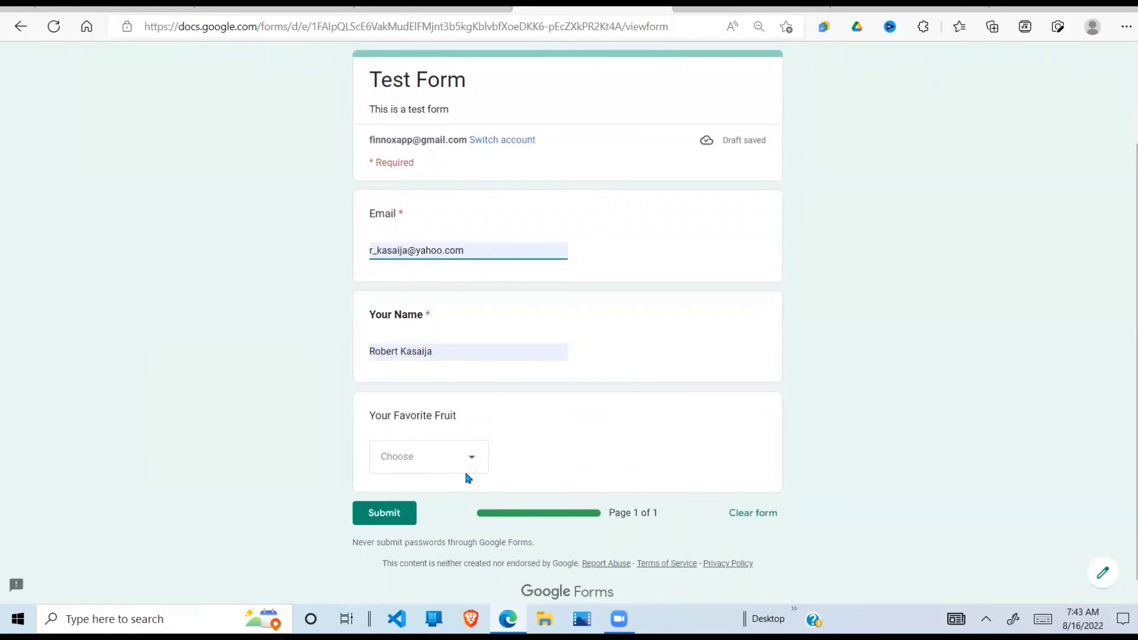
pyautogui.click(467, 478)
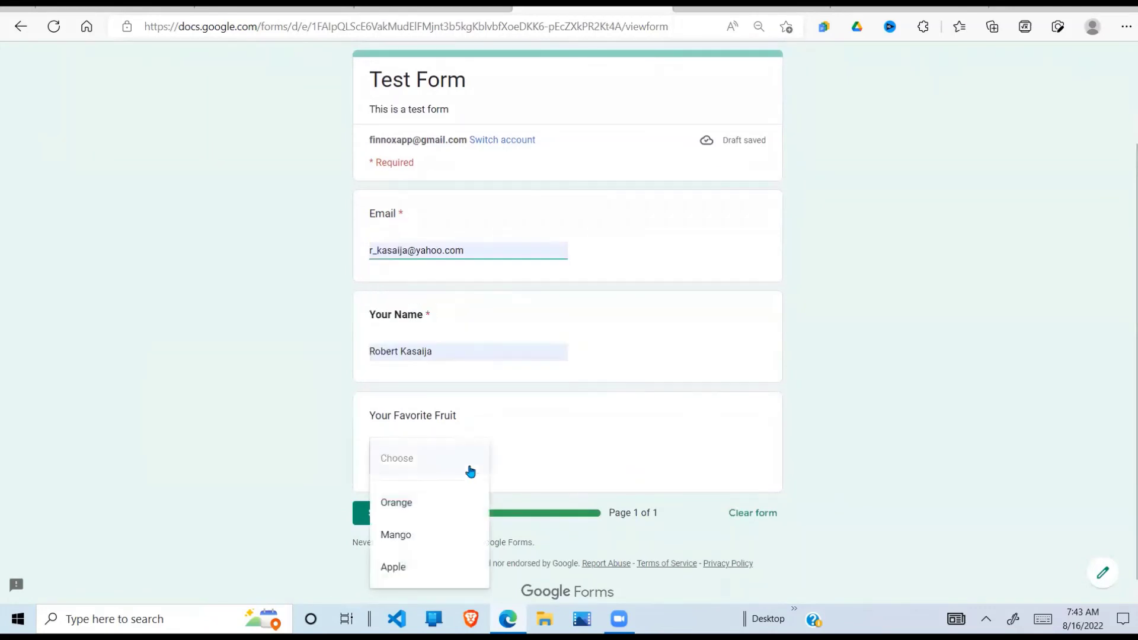
pyautogui.click(422, 507)
pyautogui.click(384, 512)
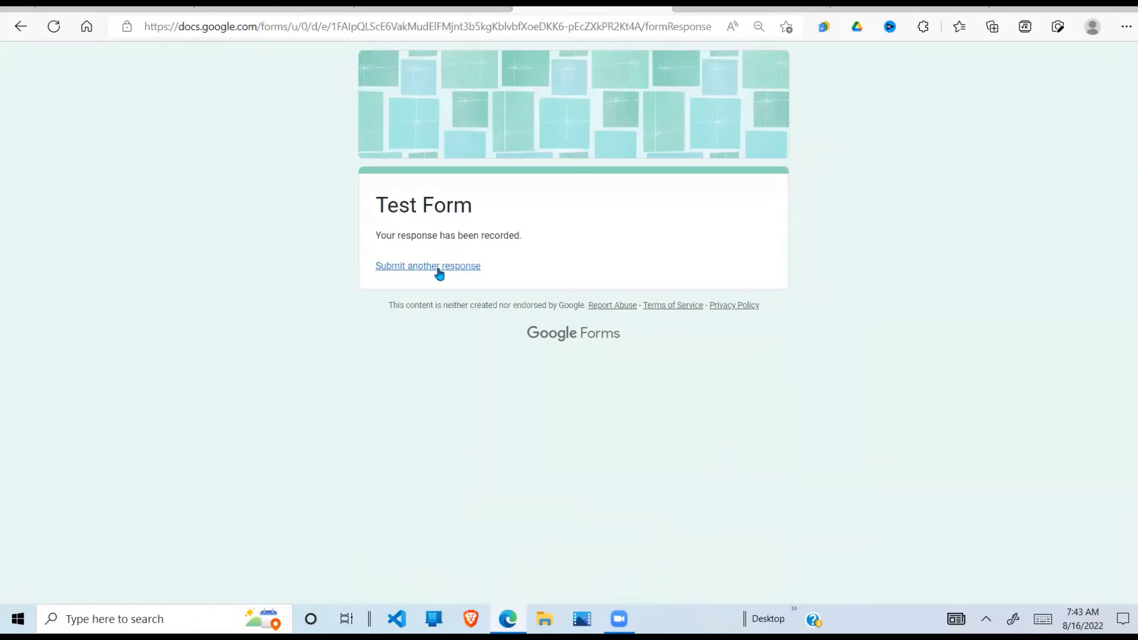
# Submit another test response with a third respondent's saved email and name and Apple as the favorite fruit.
pyautogui.click(439, 272)
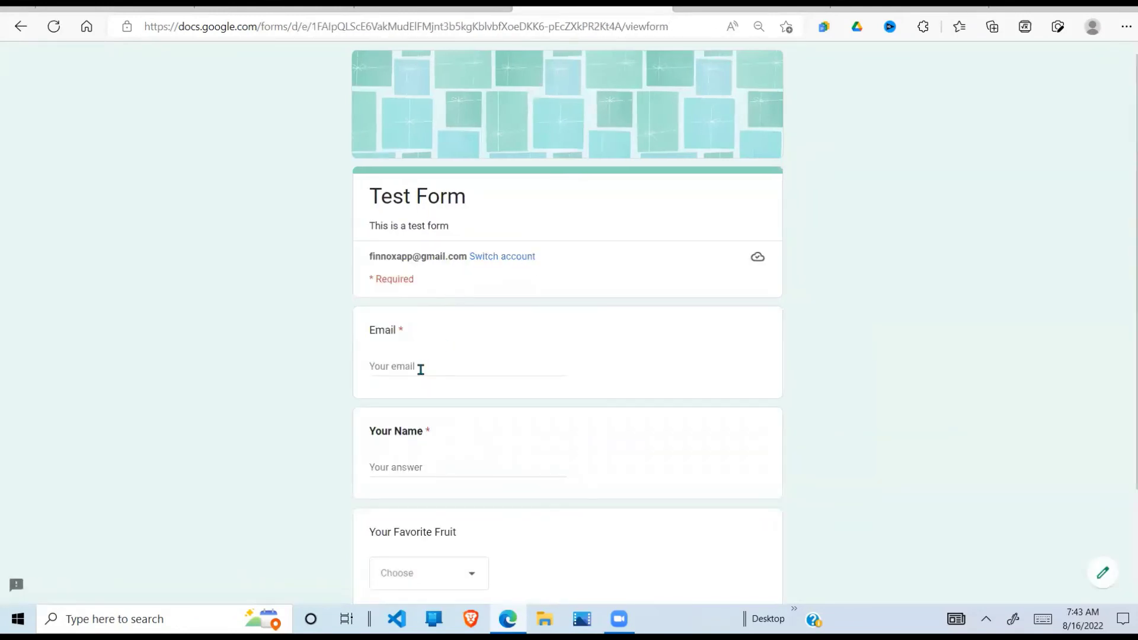
pyautogui.click(421, 369)
pyautogui.scroll(-1, 473, 297)
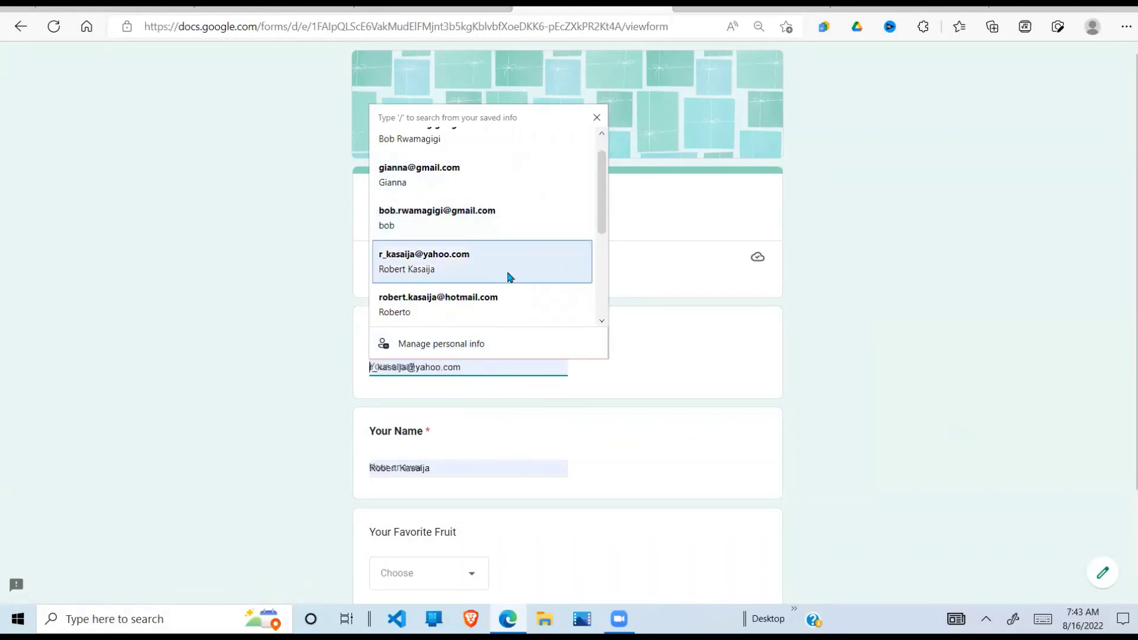
pyautogui.click(507, 224)
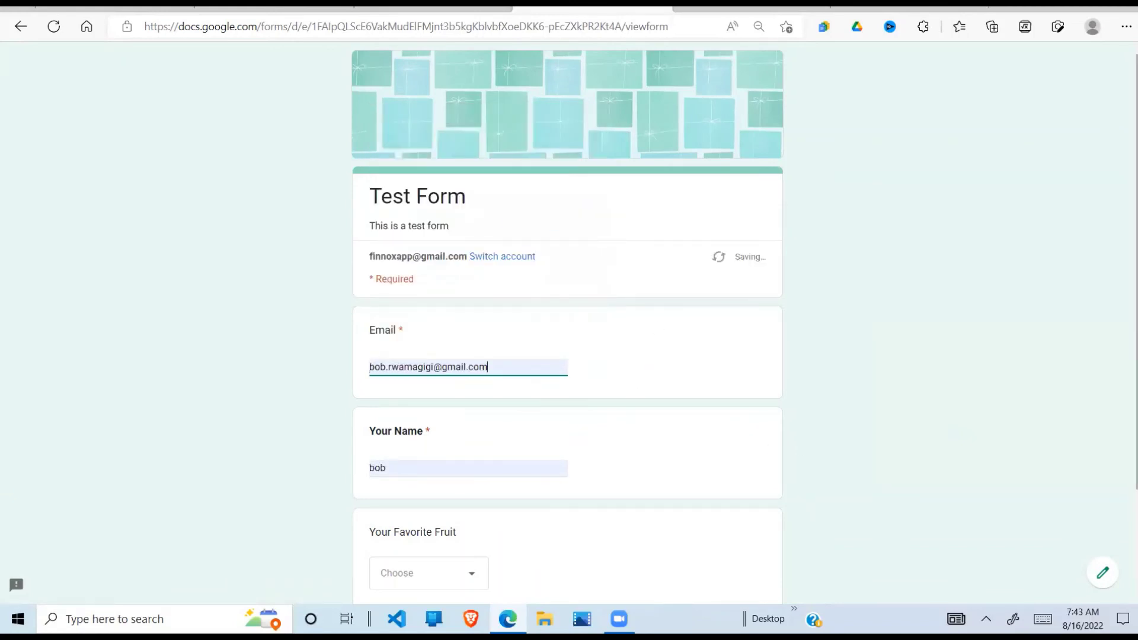
pyautogui.scroll(-3, 1120, 452)
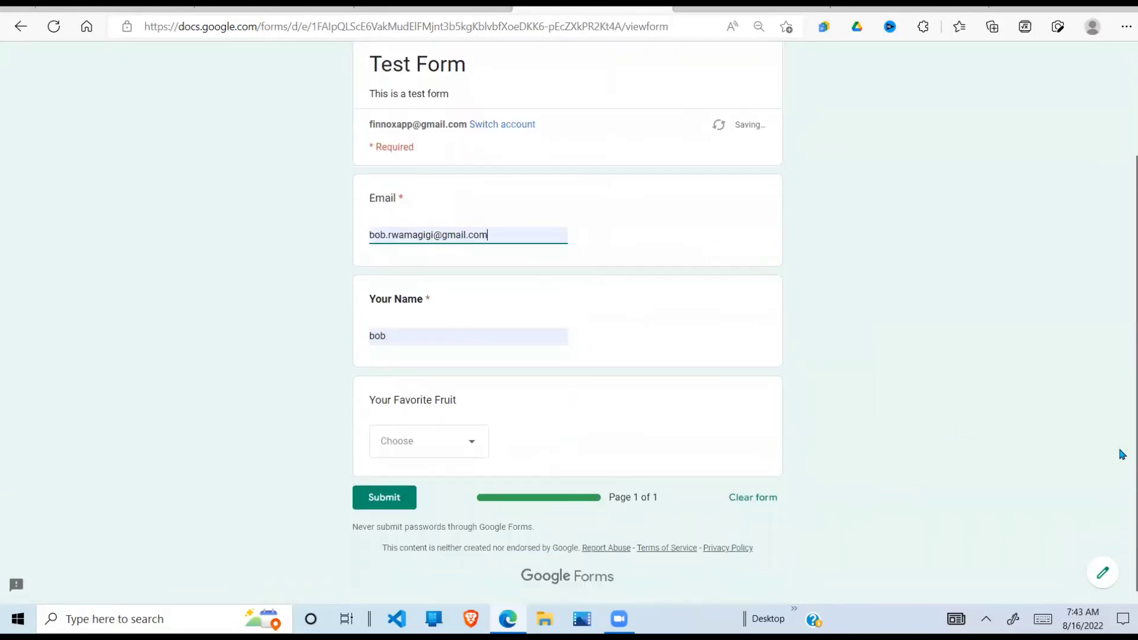
pyautogui.click(440, 438)
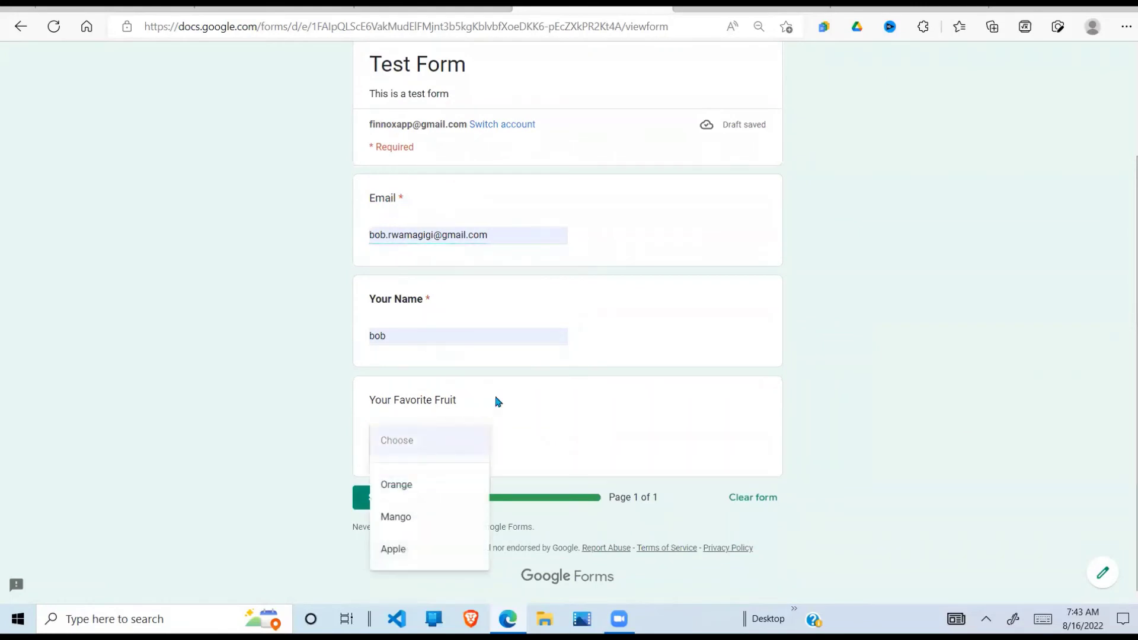
pyautogui.click(393, 549)
pyautogui.click(384, 498)
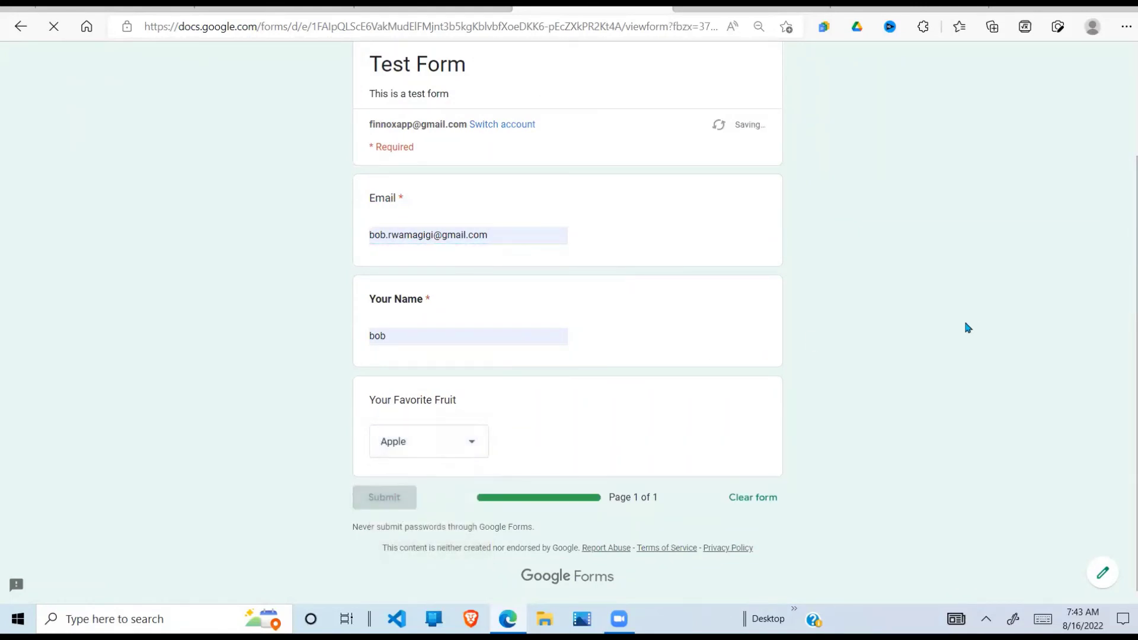
# Submit a fourth test response with a respondent's saved email and name and Mango as the favorite fruit.
pyautogui.click(465, 267)
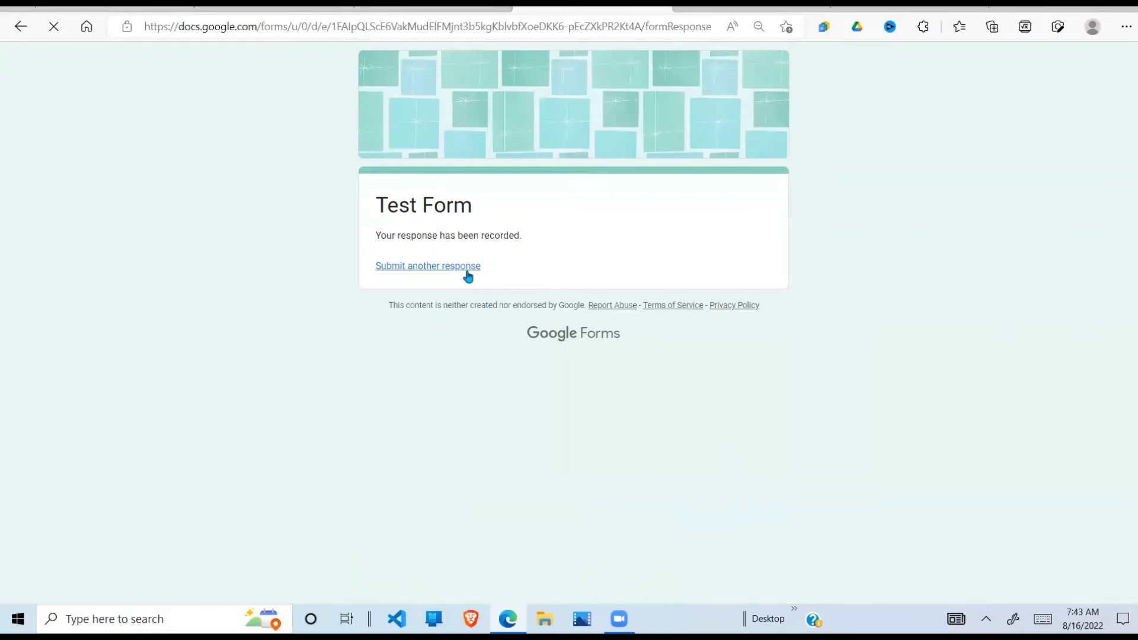
pyautogui.click(425, 364)
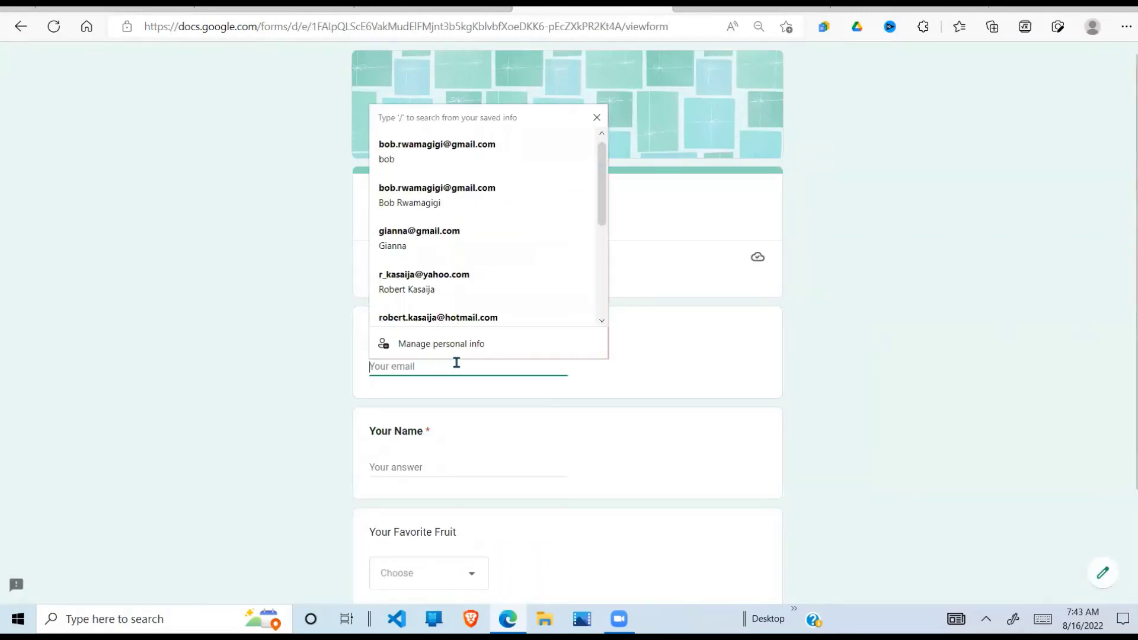
pyautogui.scroll(-1, 468, 279)
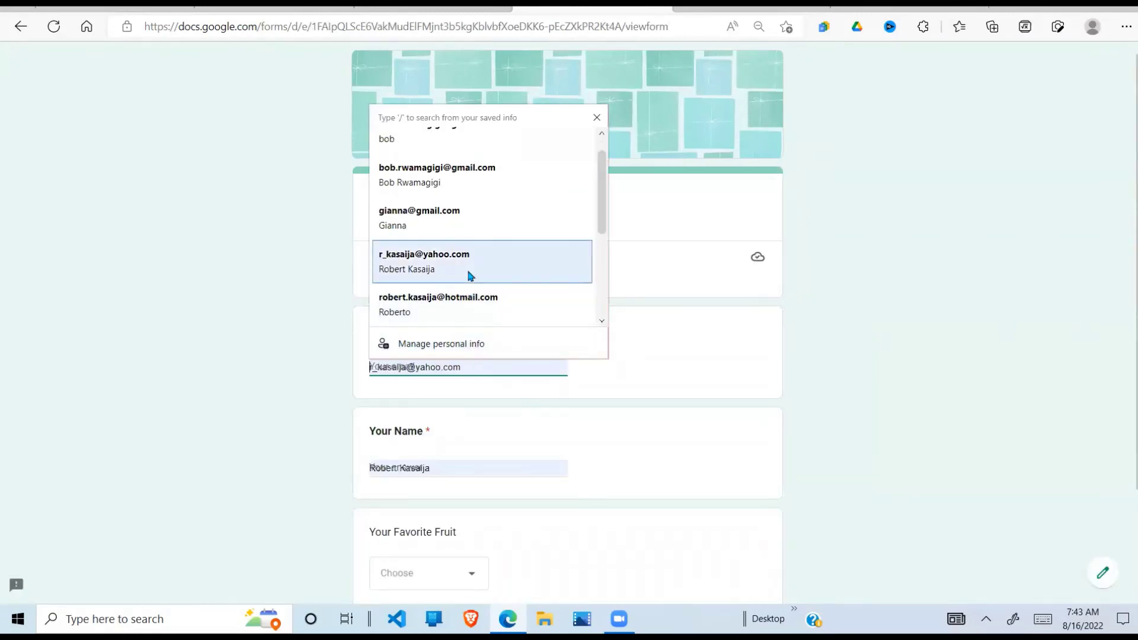
pyautogui.click(457, 225)
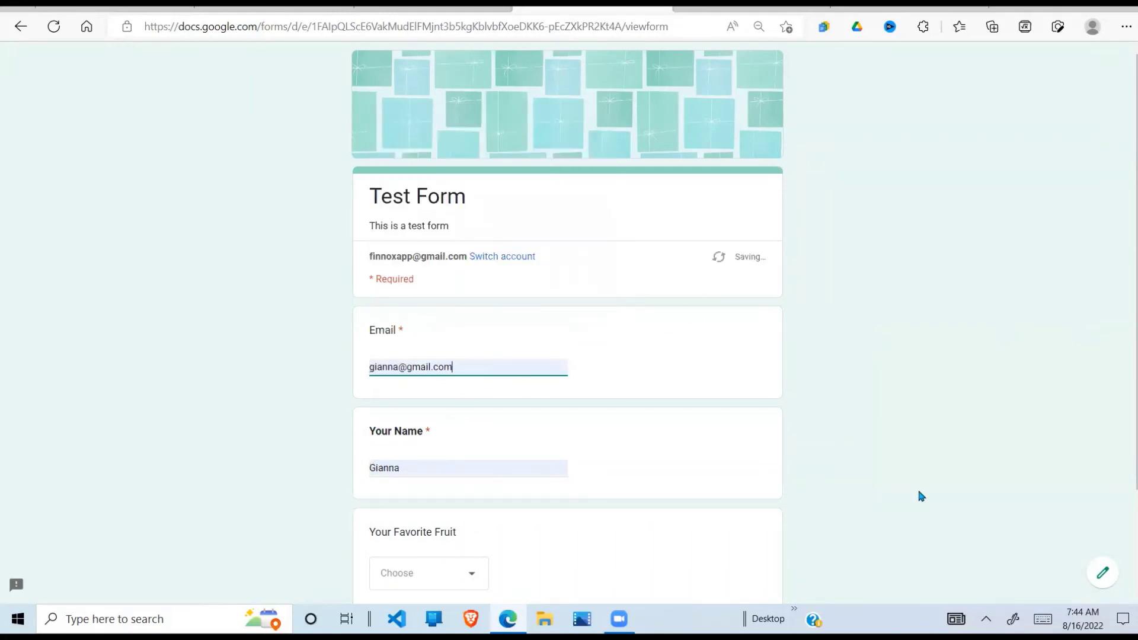
pyautogui.click(468, 571)
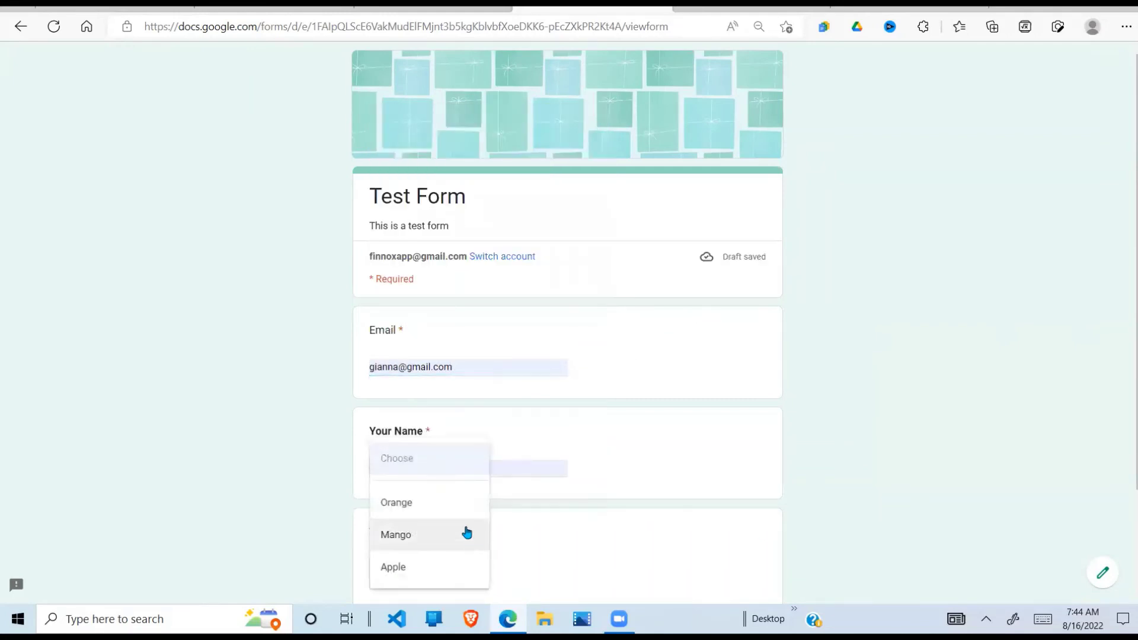
pyautogui.click(414, 546)
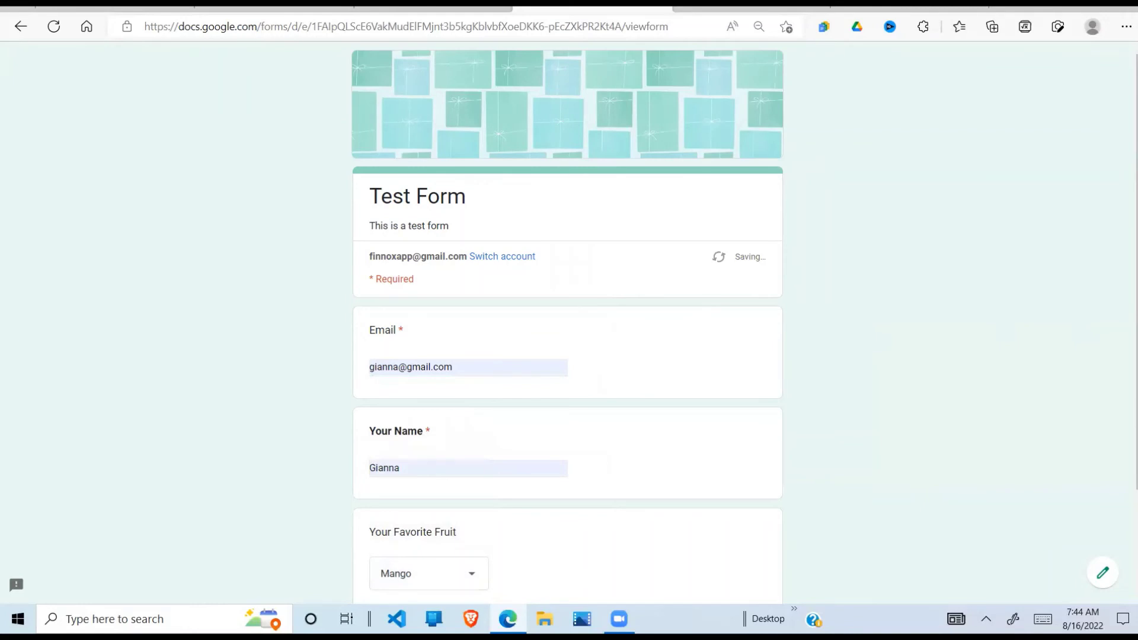
pyautogui.scroll(-2, 397, 551)
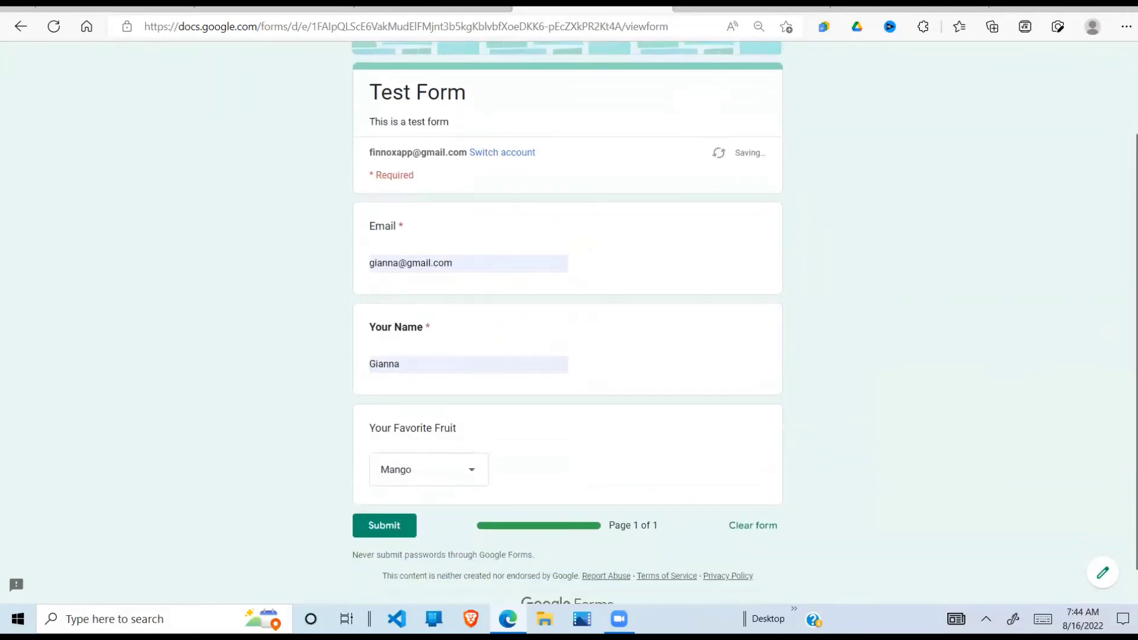
pyautogui.click(388, 527)
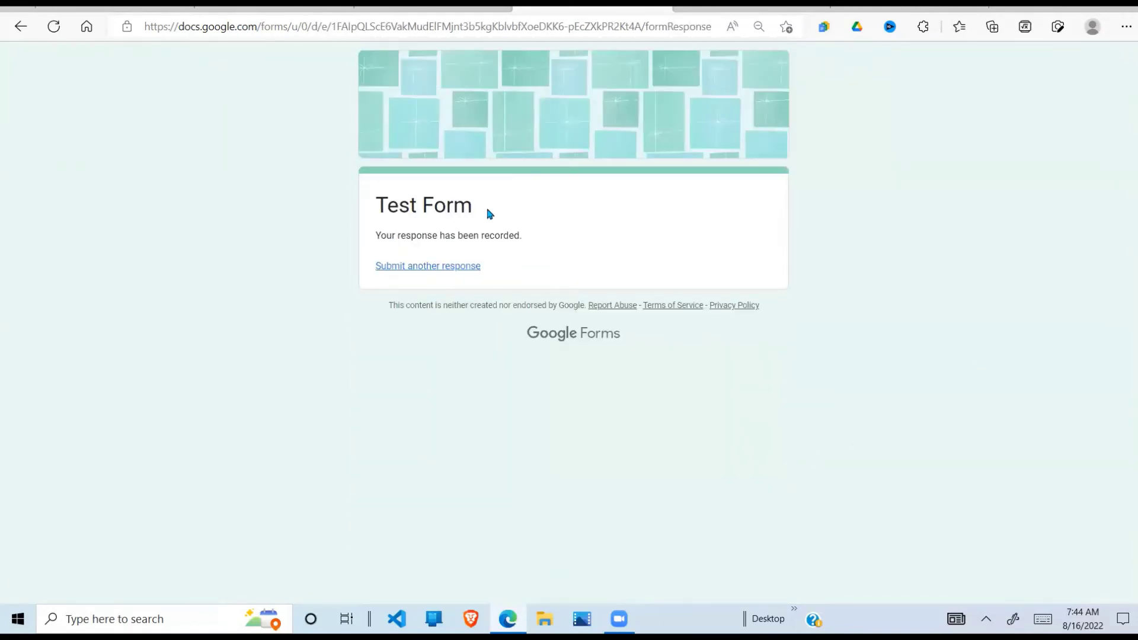
# Fill in another response with a saved email and name and Orange as the favorite fruit, without clearing or submitting it.
pyautogui.click(444, 267)
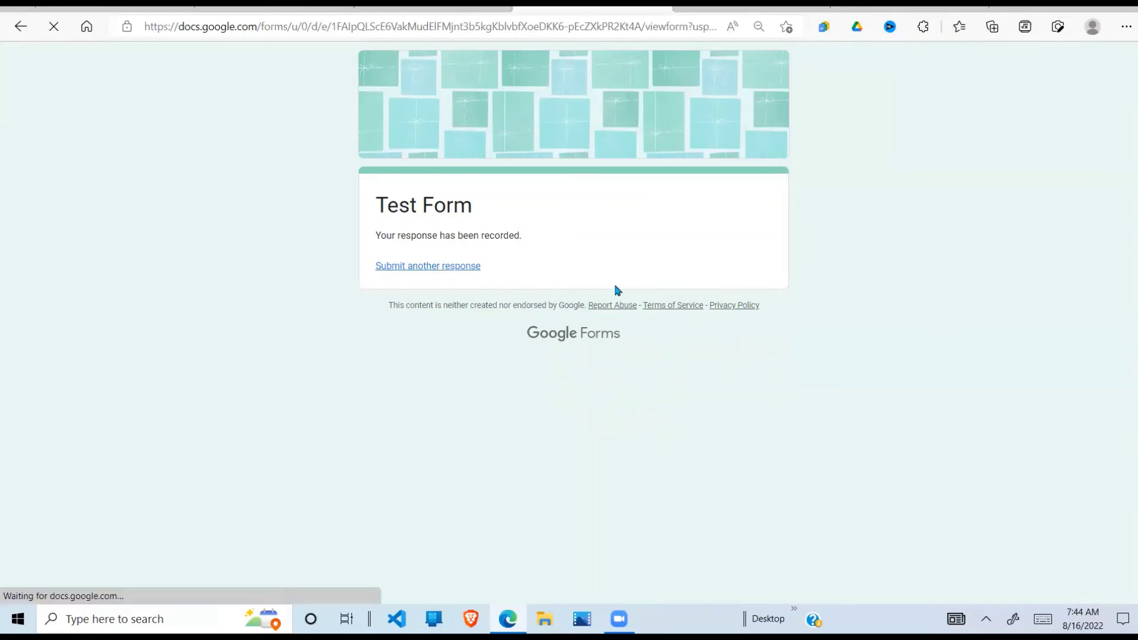
pyautogui.scroll(-2, 632, 175)
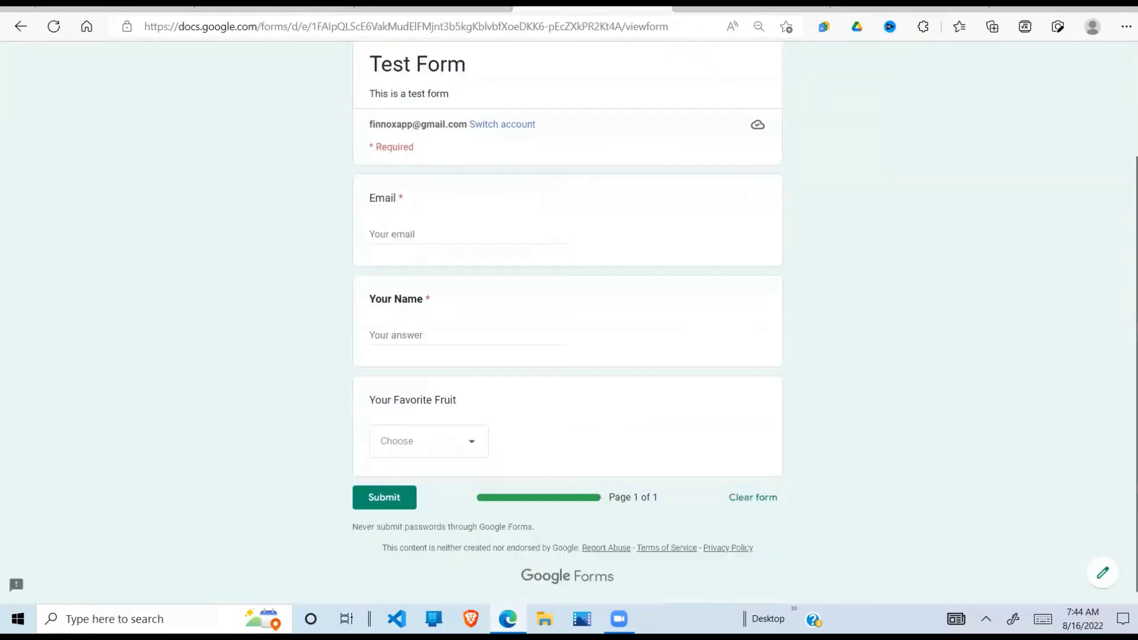
pyautogui.click(429, 234)
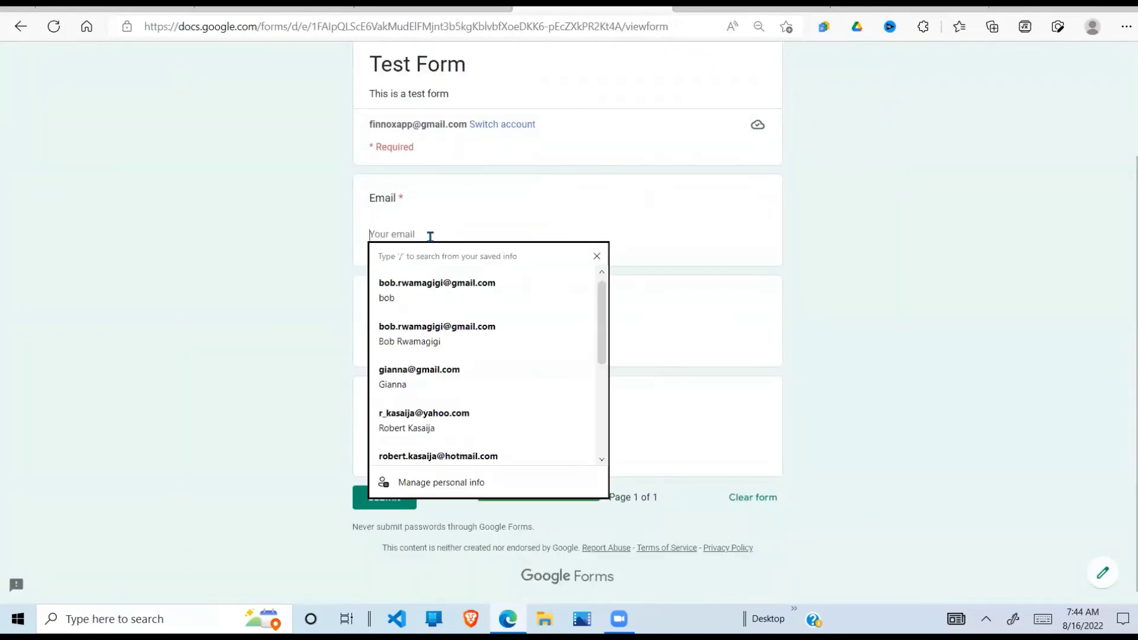
pyautogui.click(432, 299)
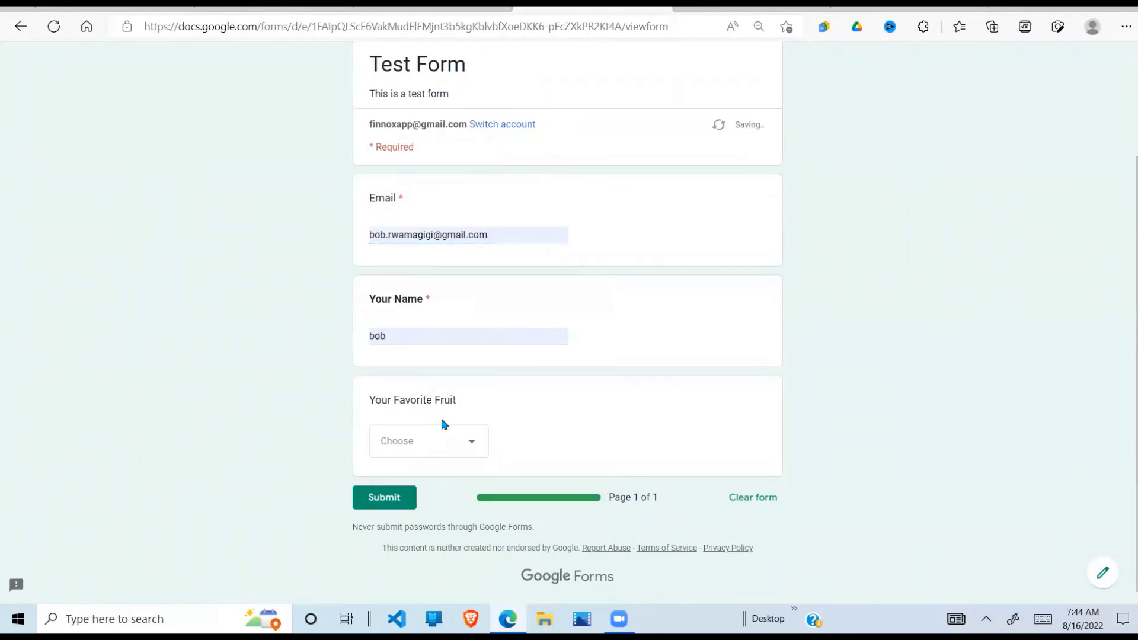
pyautogui.click(429, 447)
pyautogui.click(397, 488)
pyautogui.click(757, 498)
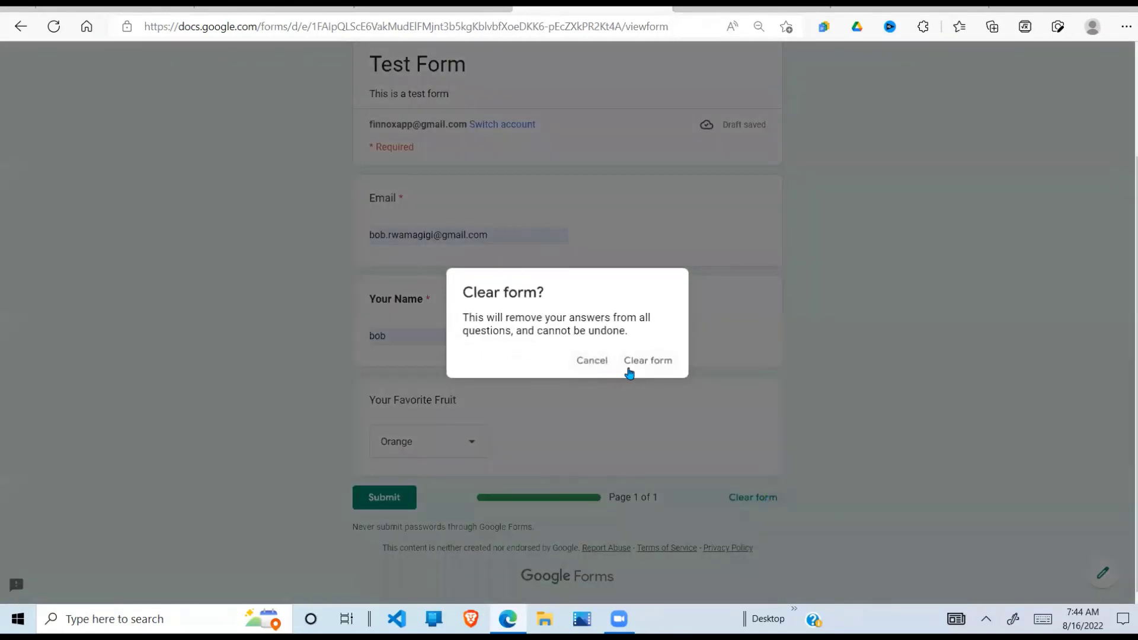
pyautogui.click(594, 363)
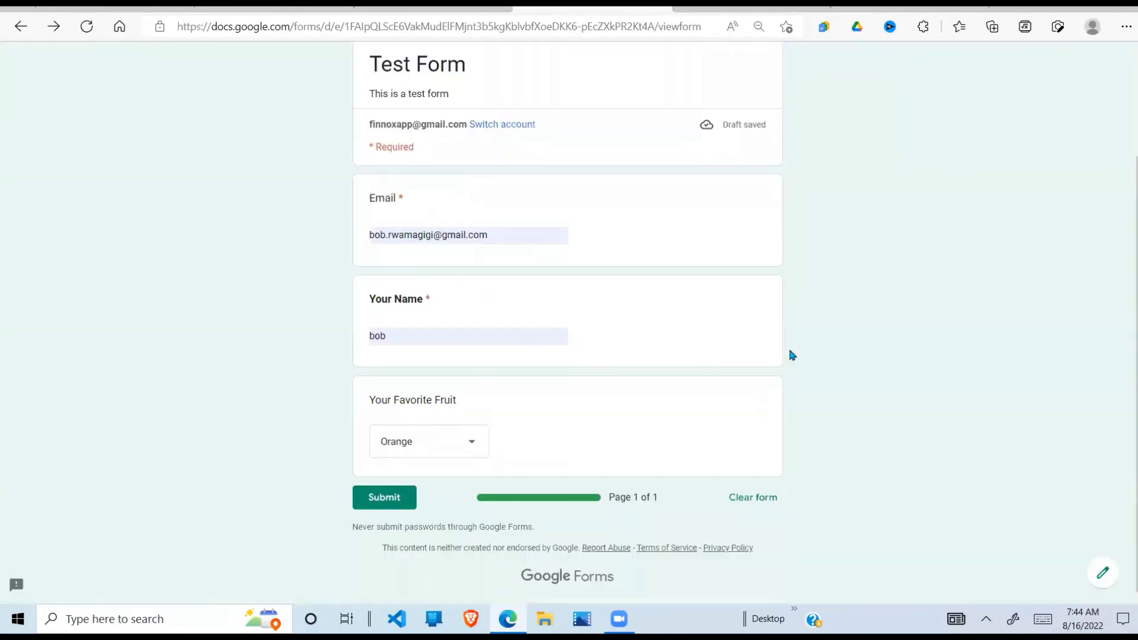
# Return to the form editor and examine the response summary, including the respondent emails and the name and favorite fruit charts.
pyautogui.scroll(3, 567, 323)
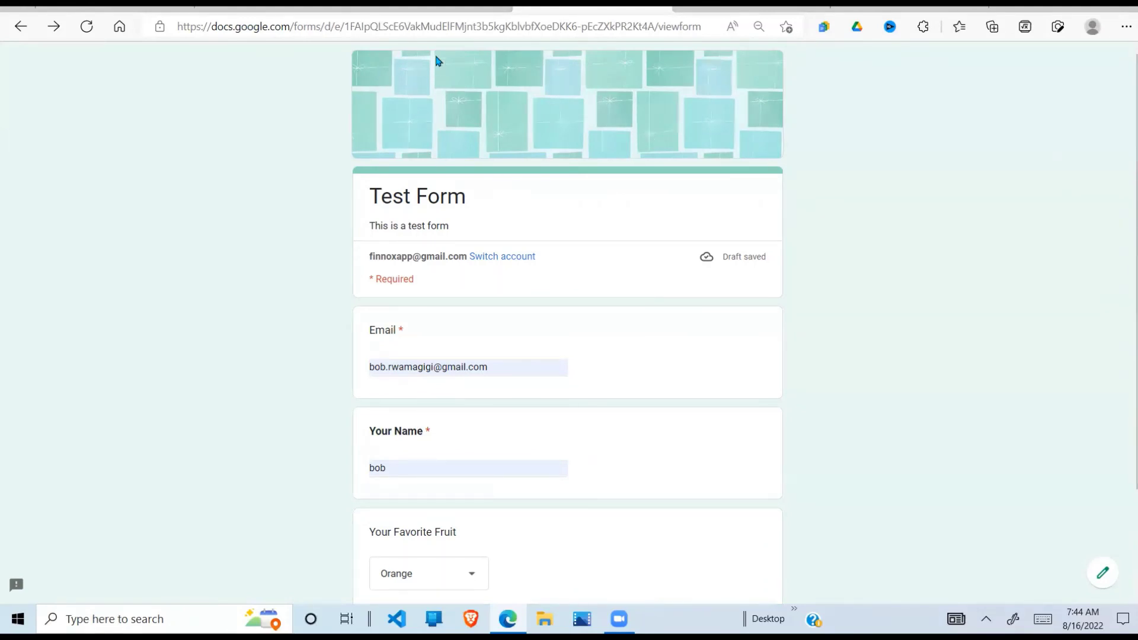
pyautogui.click(484, 9)
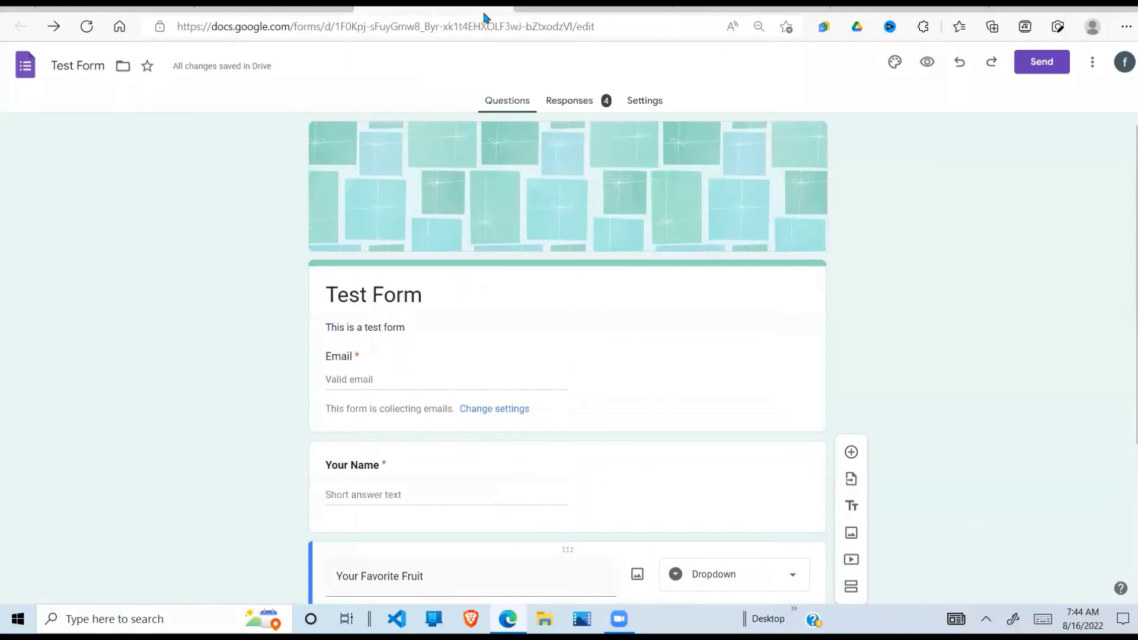
pyautogui.click(579, 105)
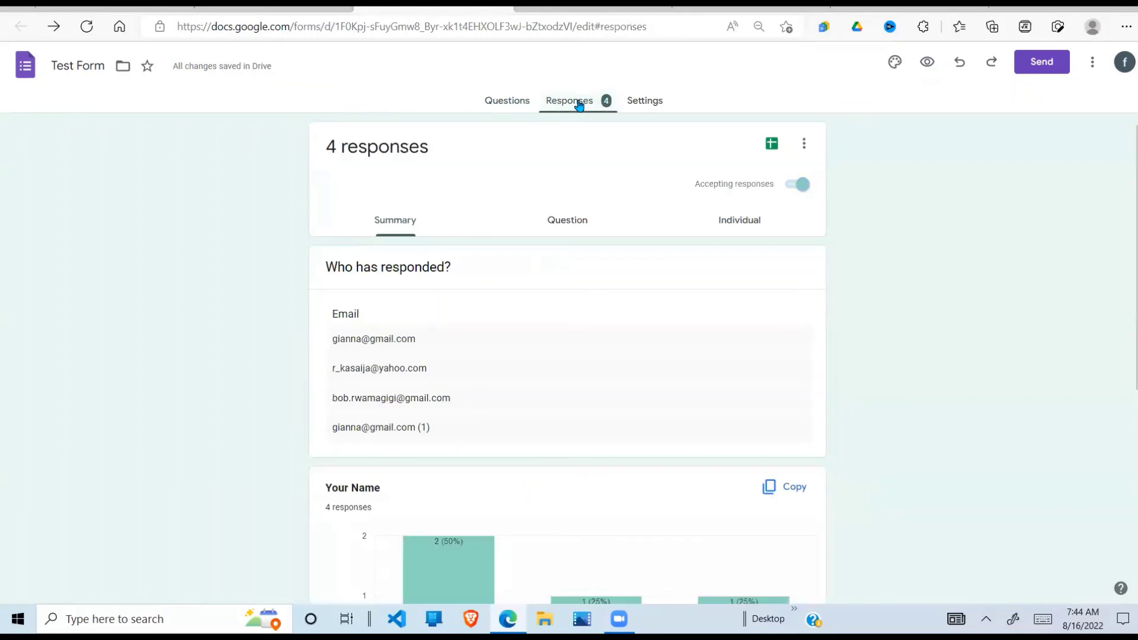
pyautogui.scroll(-1, 1123, 180)
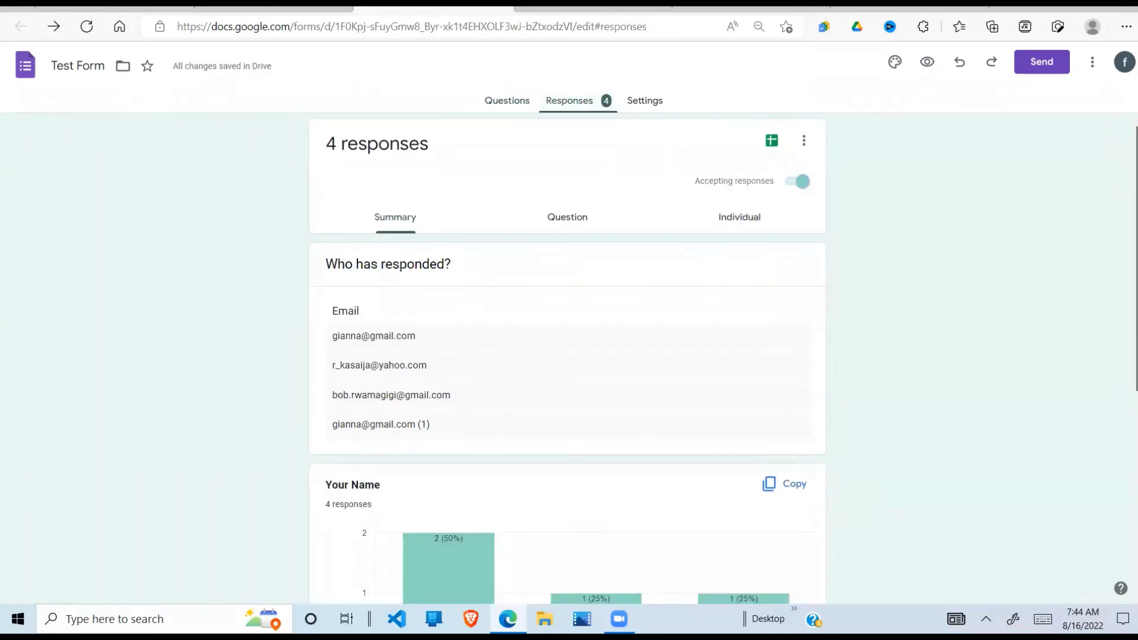
pyautogui.scroll(-1, 574, 180)
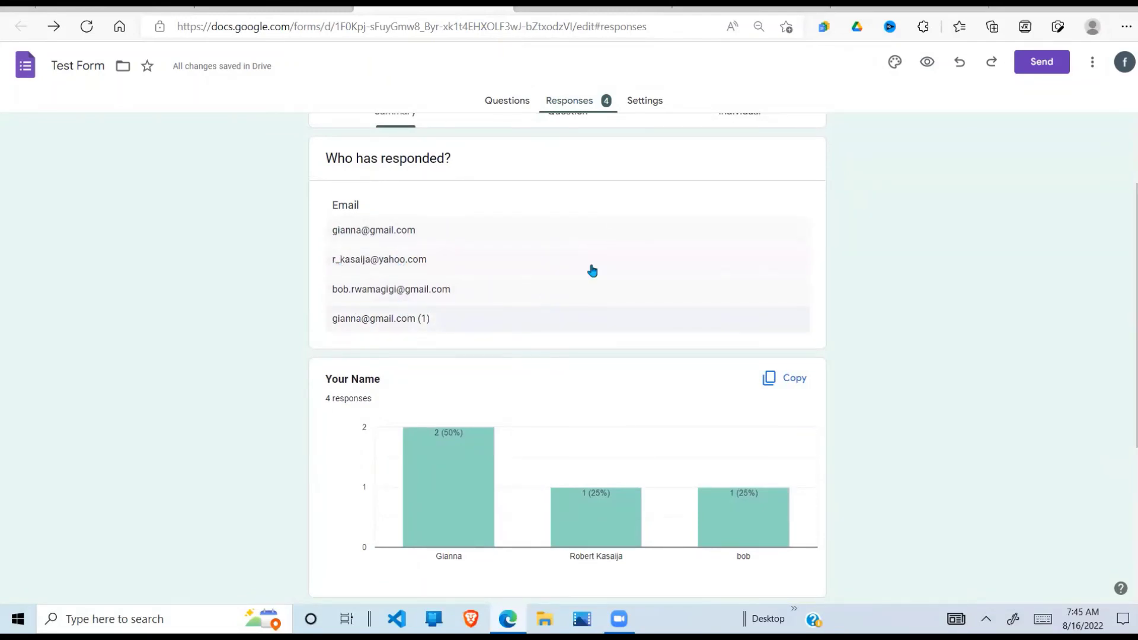
pyautogui.scroll(-5, 567, 355)
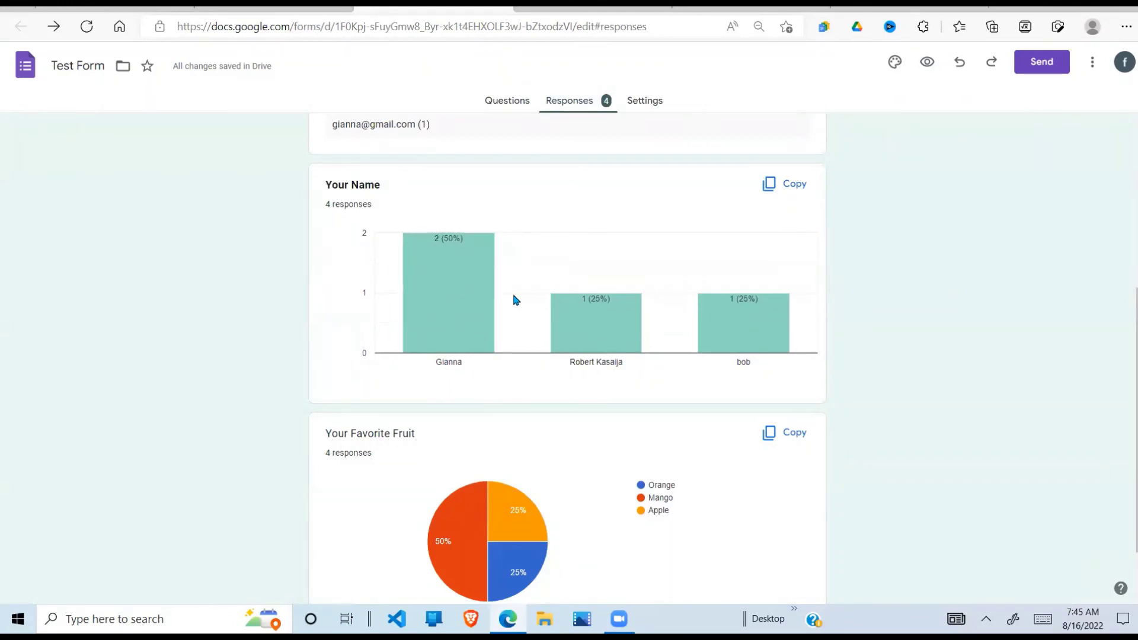
pyautogui.moveTo(632, 320)
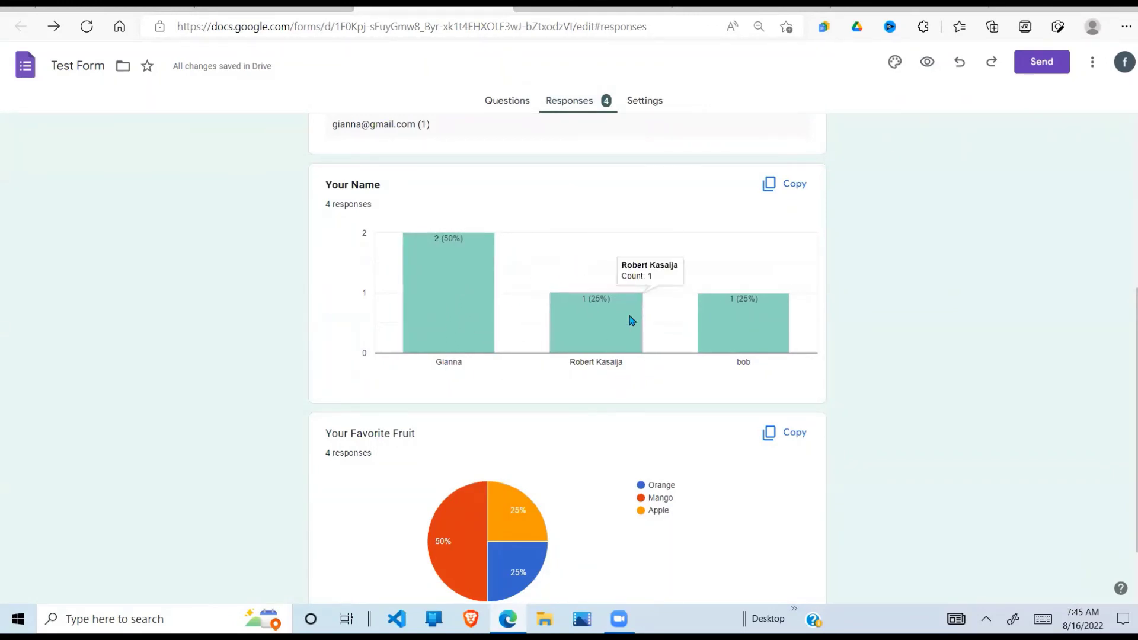
pyautogui.moveTo(746, 347)
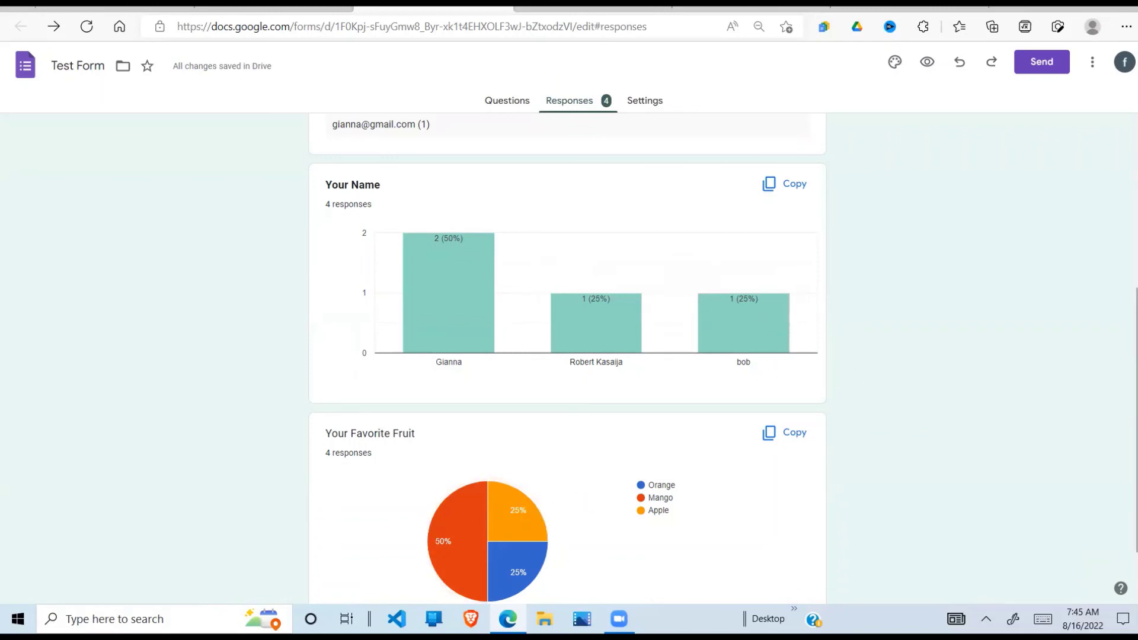
pyautogui.scroll(-2, 952, 559)
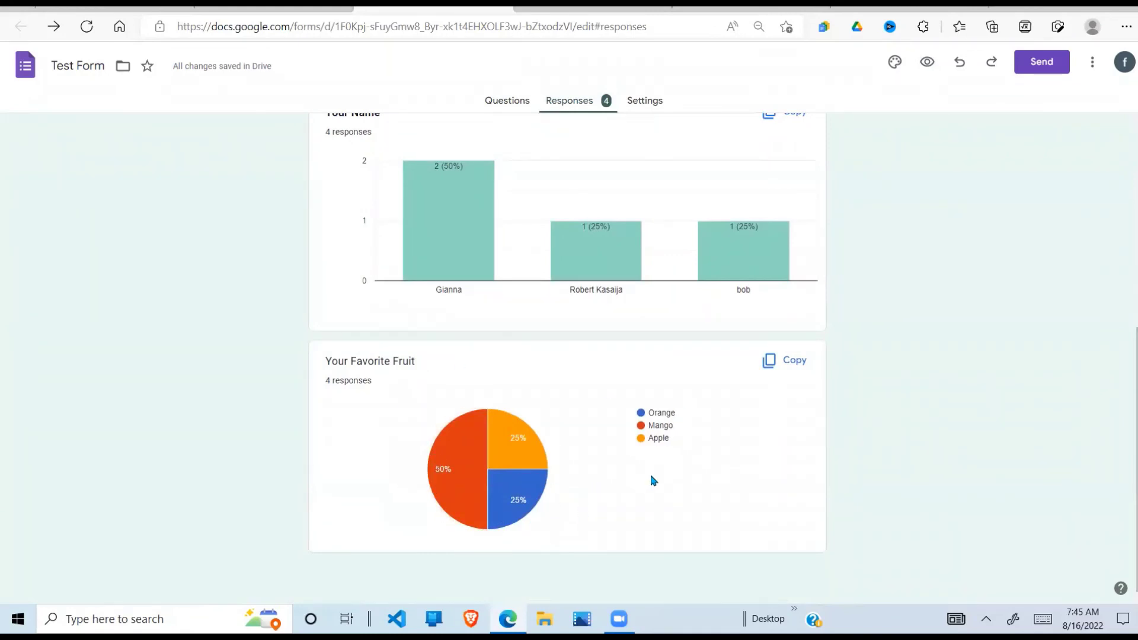
pyautogui.moveTo(685, 433); pyautogui.dragTo(677, 408)
pyautogui.scroll(6, 568, 360)
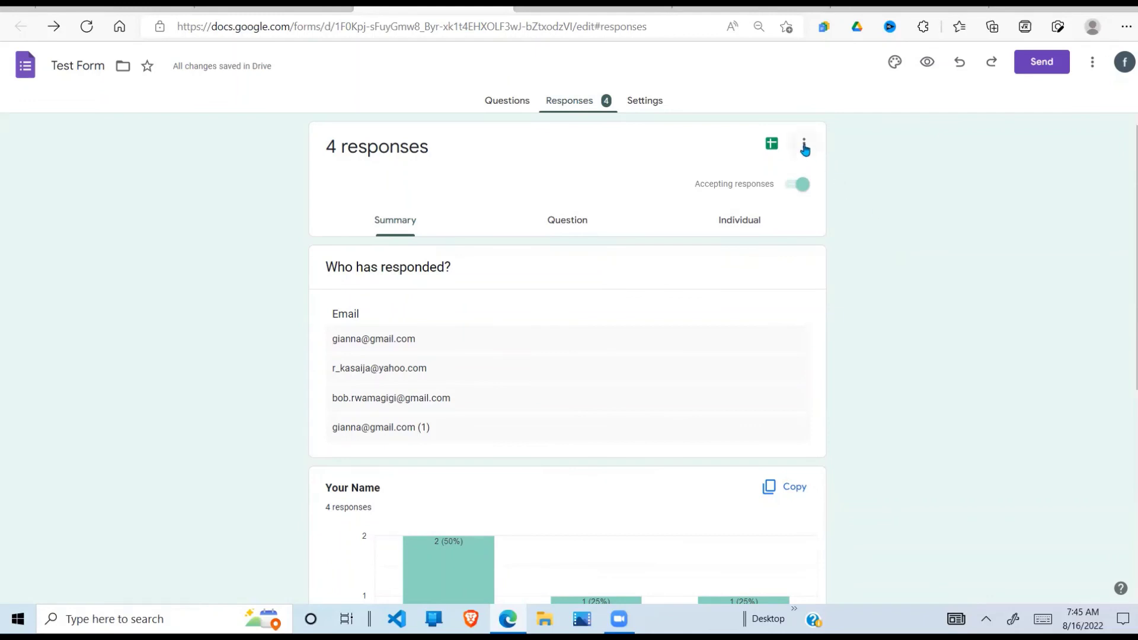
# Open the linked "results of form" spreadsheet and examine the response rows and the Timestamp, Your Favorite Fruit and Your Name columns.
pyautogui.click(773, 145)
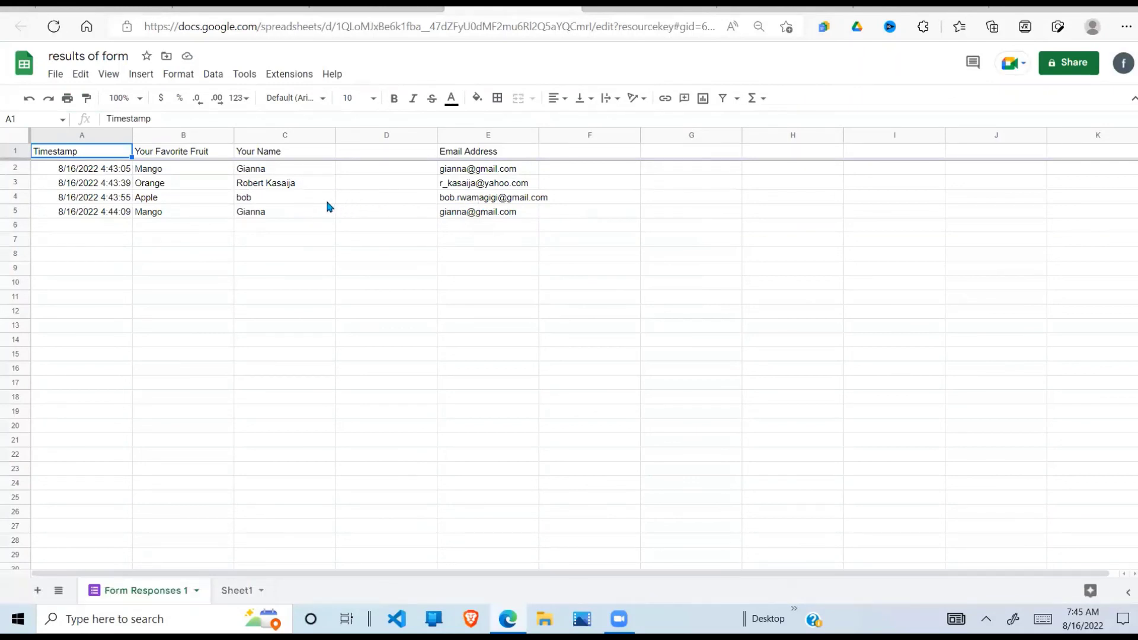
pyautogui.click(115, 212)
pyautogui.click(240, 219)
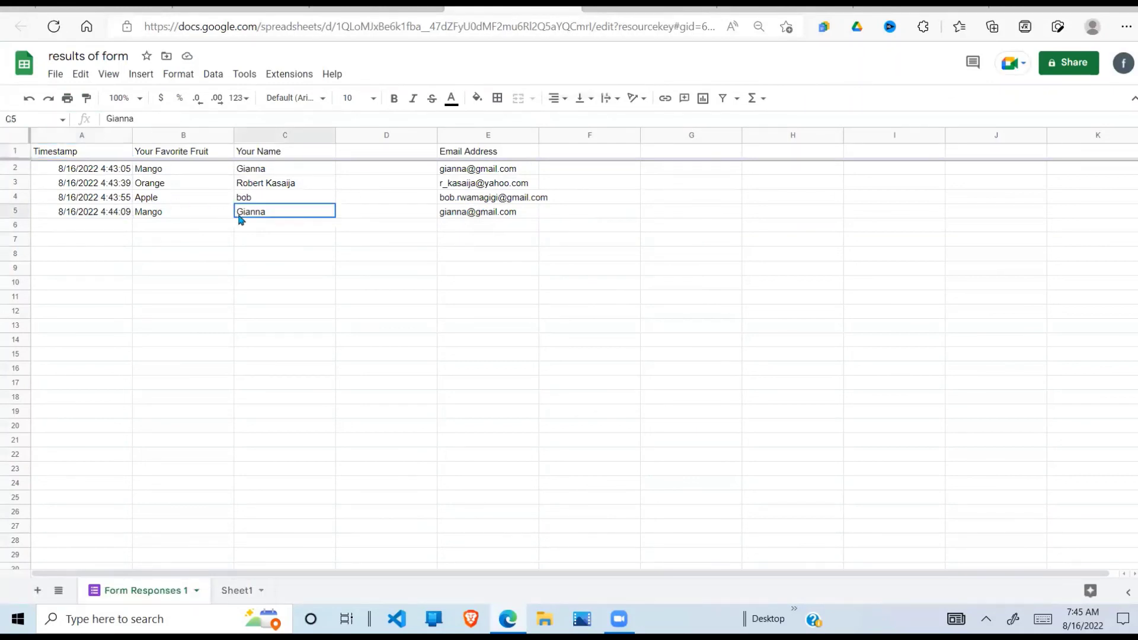
pyautogui.click(78, 155)
pyautogui.click(171, 155)
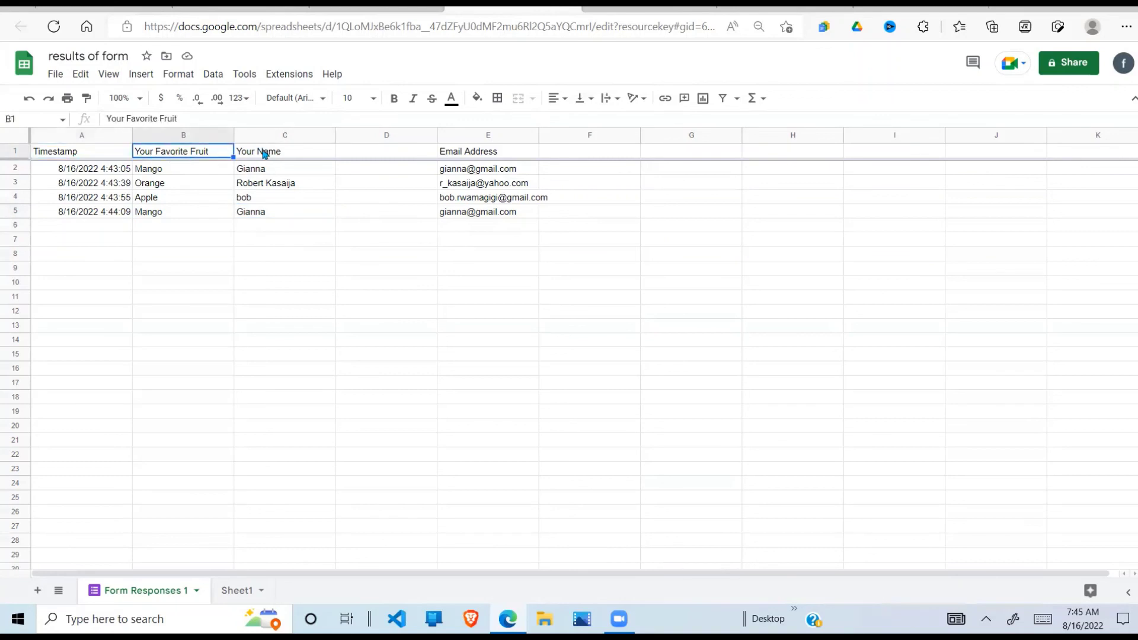
pyautogui.click(264, 153)
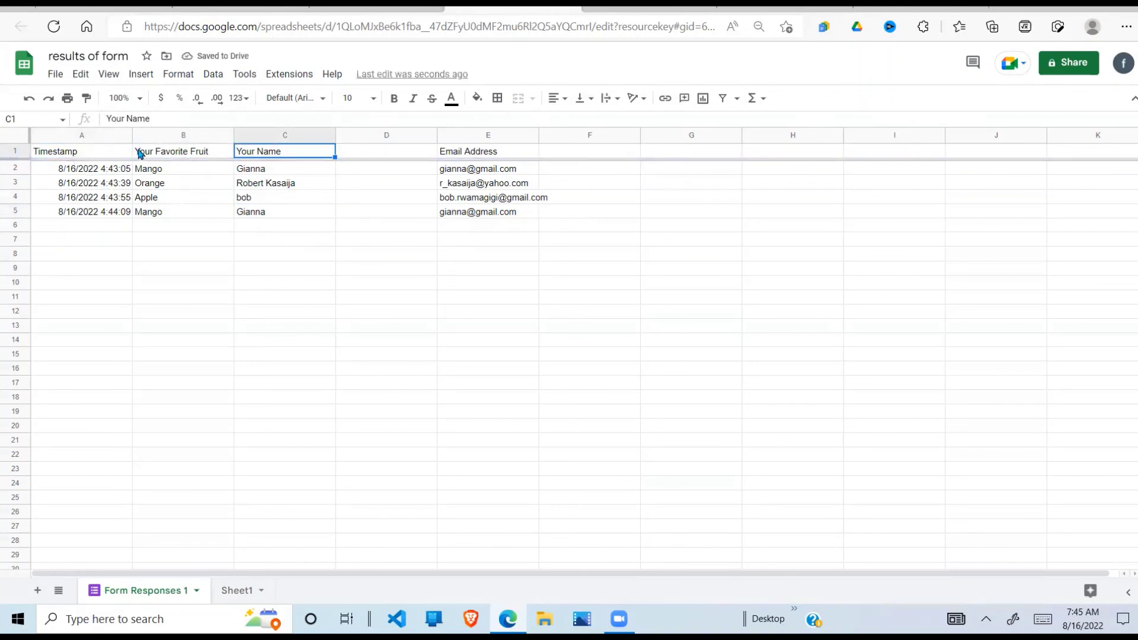
pyautogui.click(118, 157)
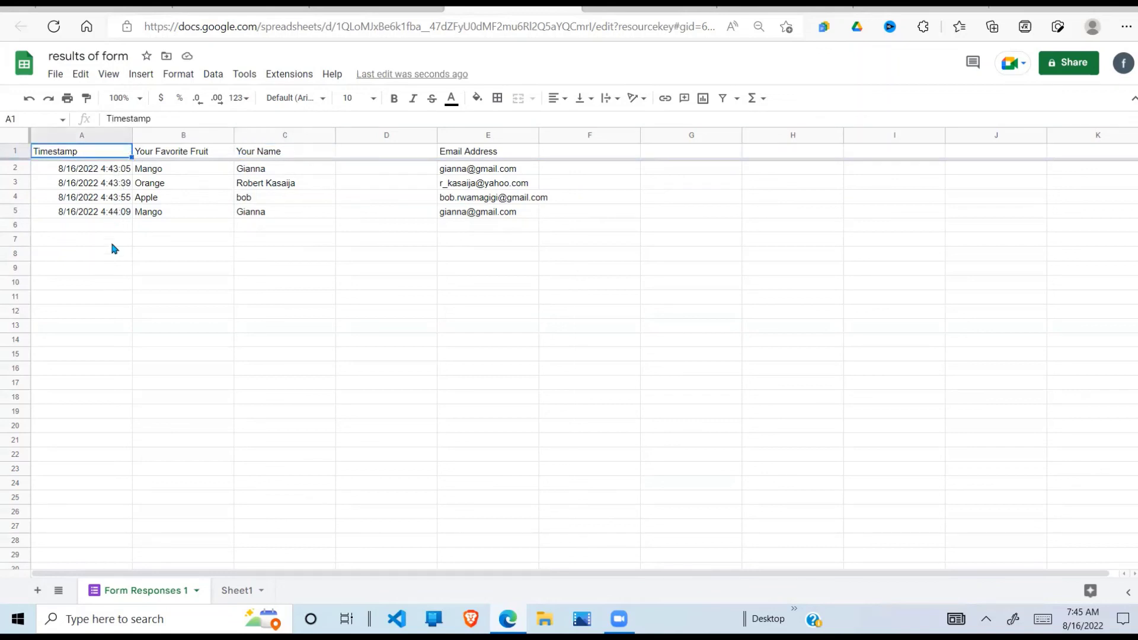
# Examine the Your Favorite Fruit, Your Name and Email Address columns of the form response rows.
pyautogui.click(208, 152)
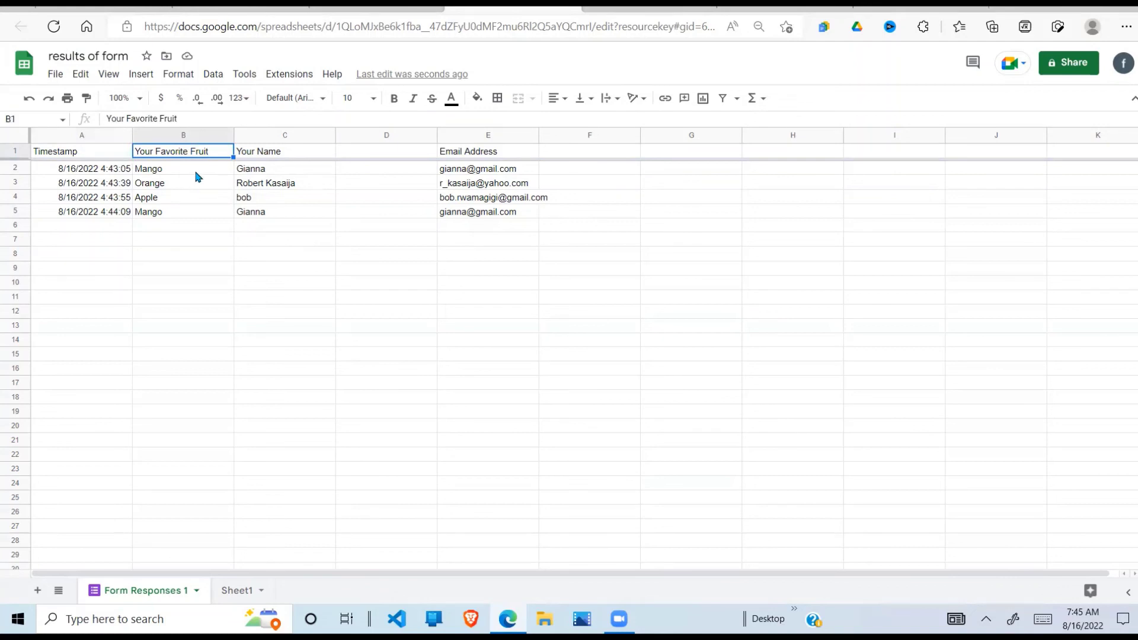
pyautogui.click(206, 172)
pyautogui.click(284, 156)
pyautogui.click(277, 214)
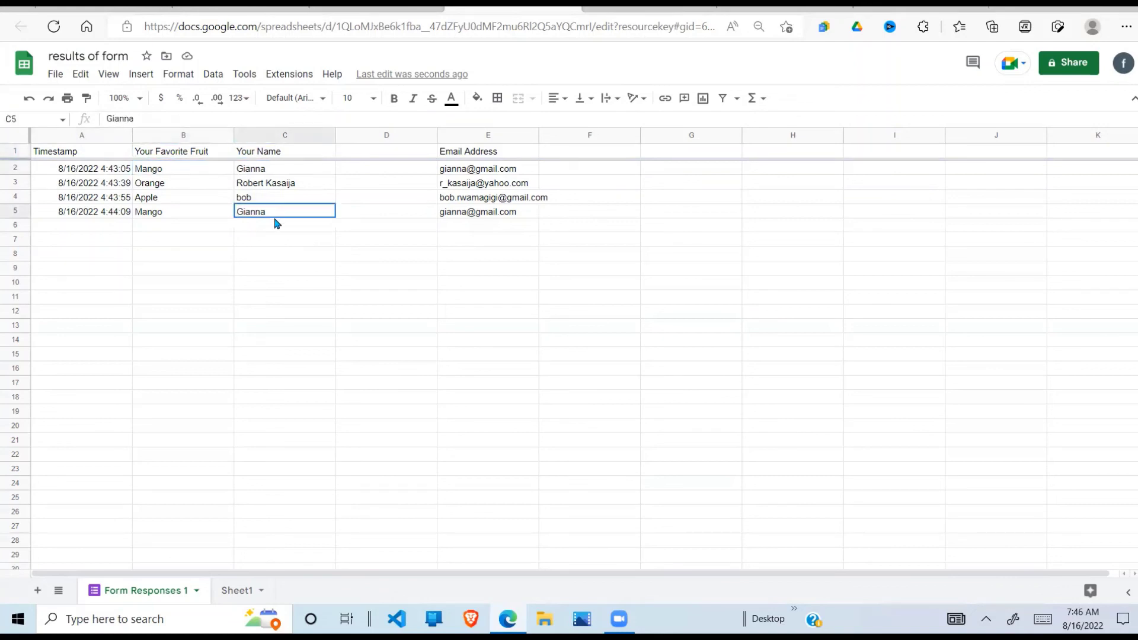
pyautogui.click(485, 156)
pyautogui.click(470, 202)
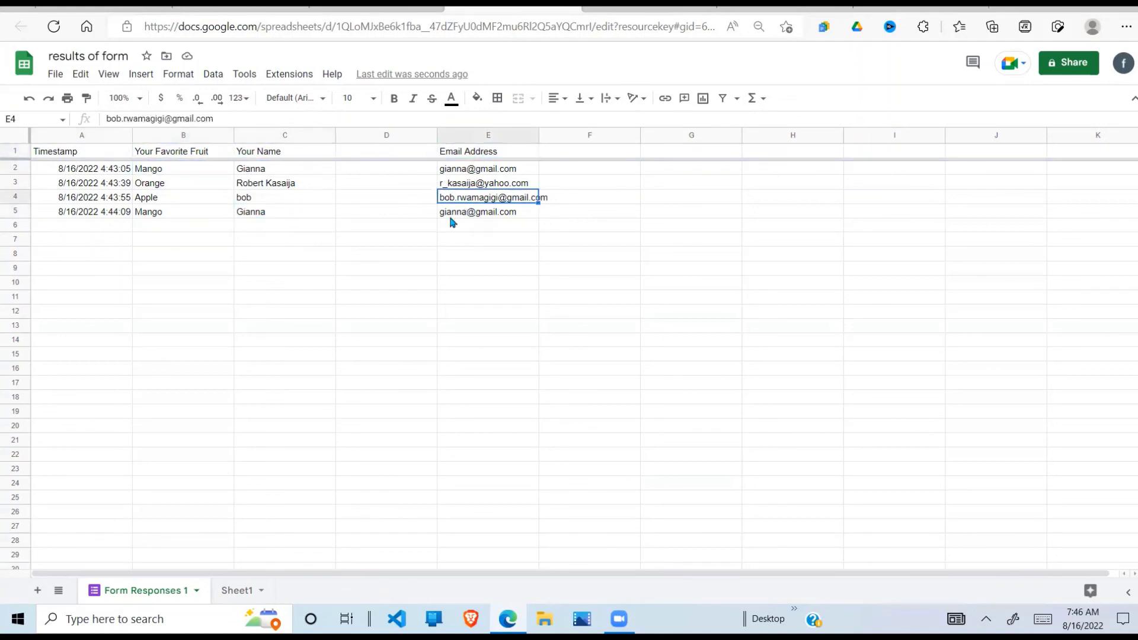
pyautogui.click(418, 240)
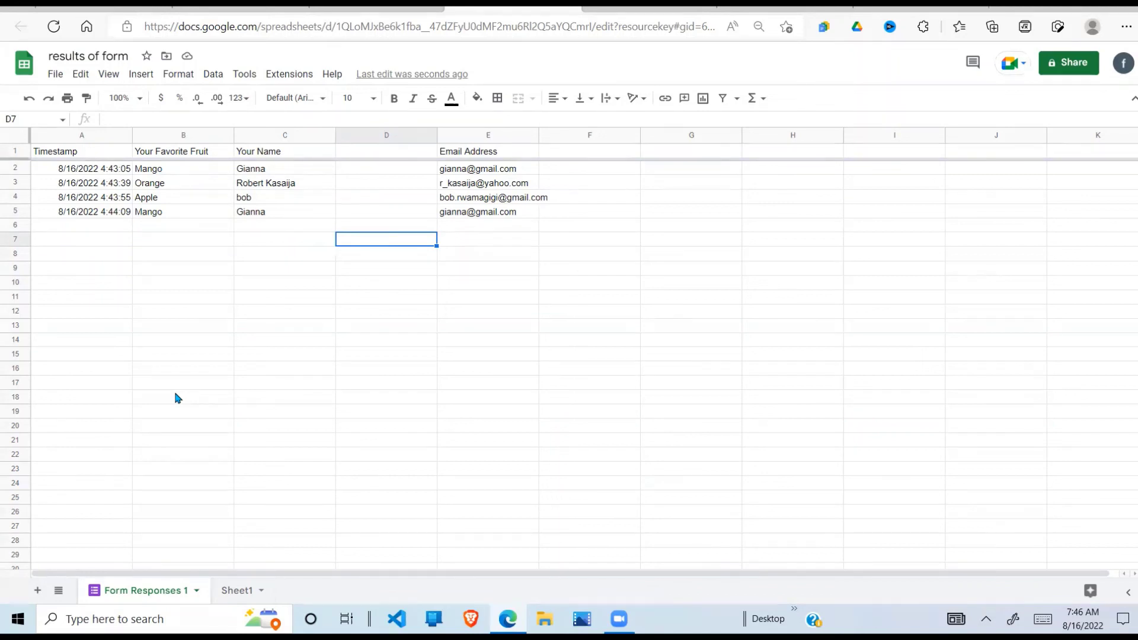
# Switch to the open Test Form response page and select its entire web address.
pyautogui.click(425, 11)
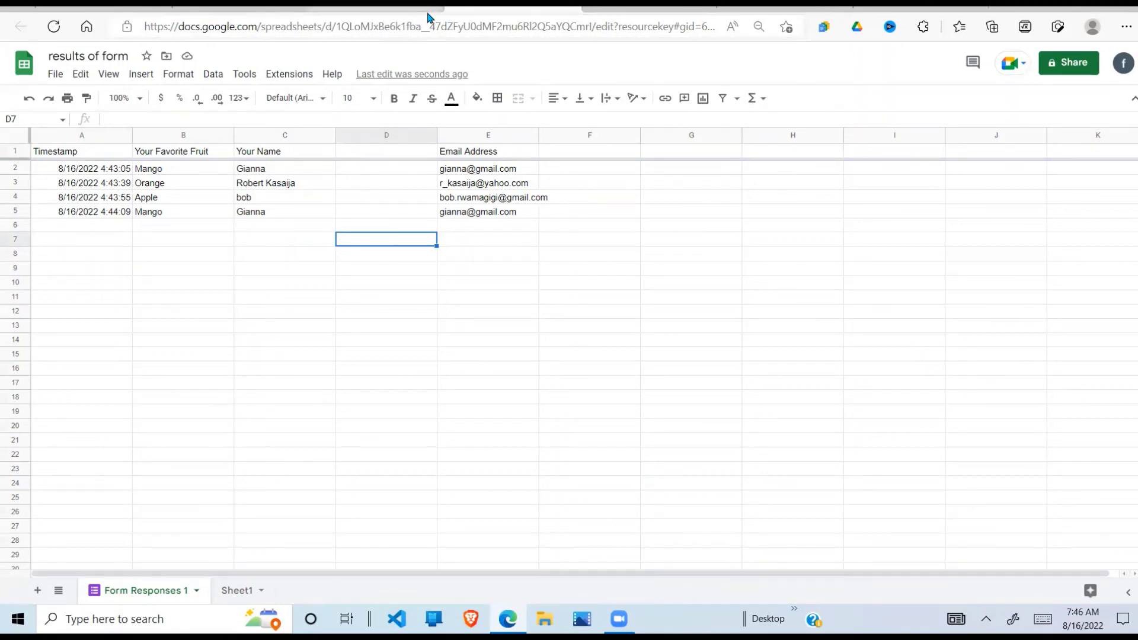
pyautogui.click(804, 144)
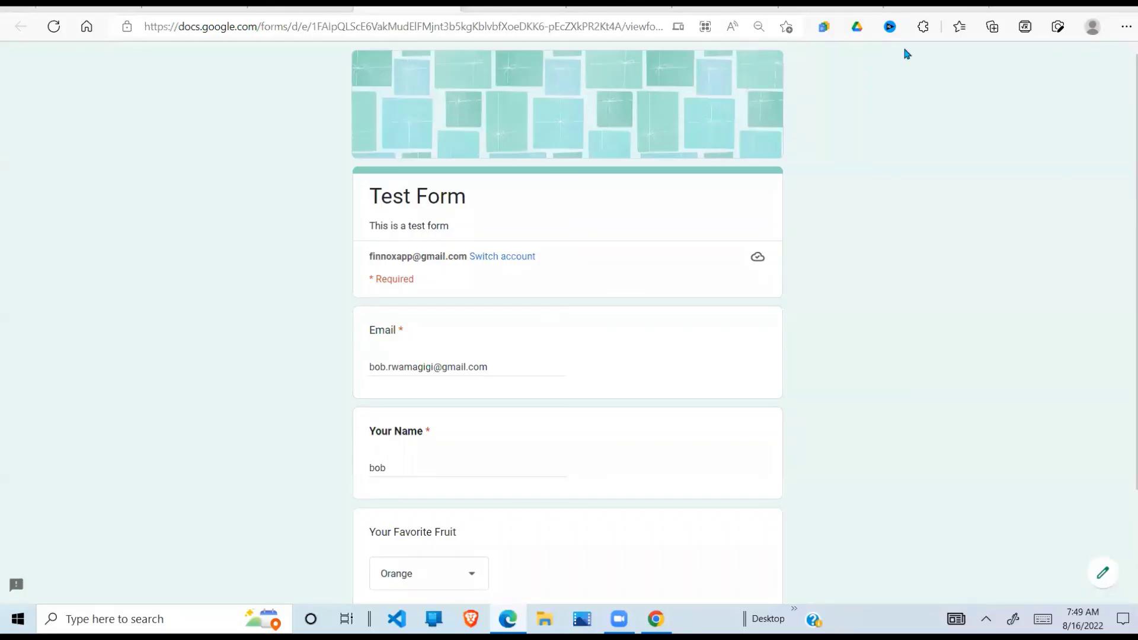
pyautogui.click(569, 31)
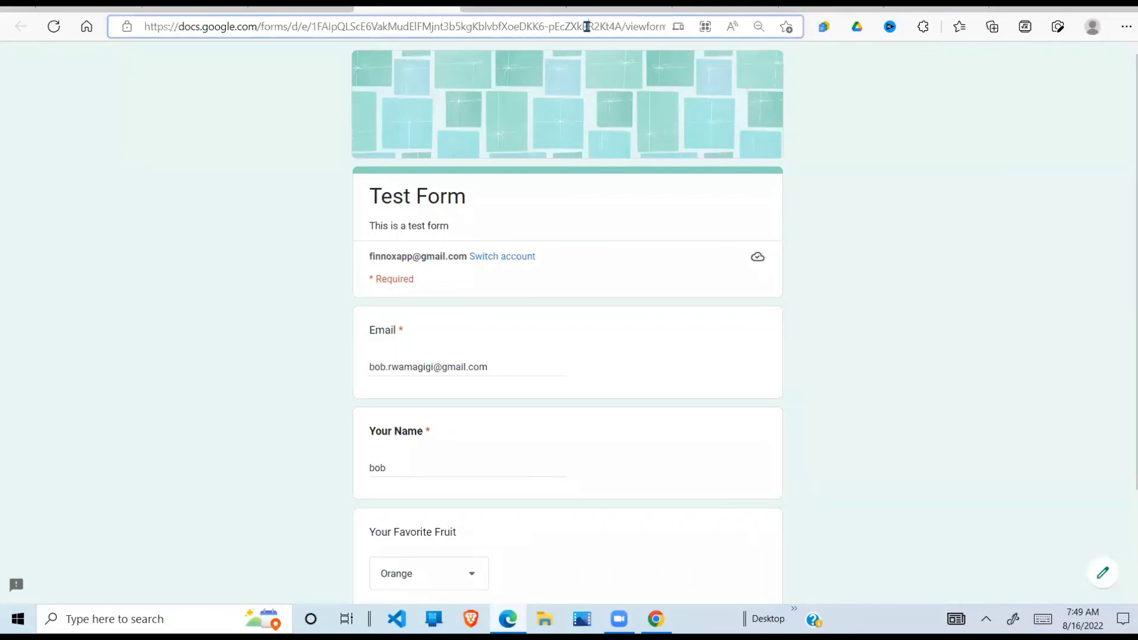
pyautogui.moveTo(142, 25); pyautogui.dragTo(658, 34)
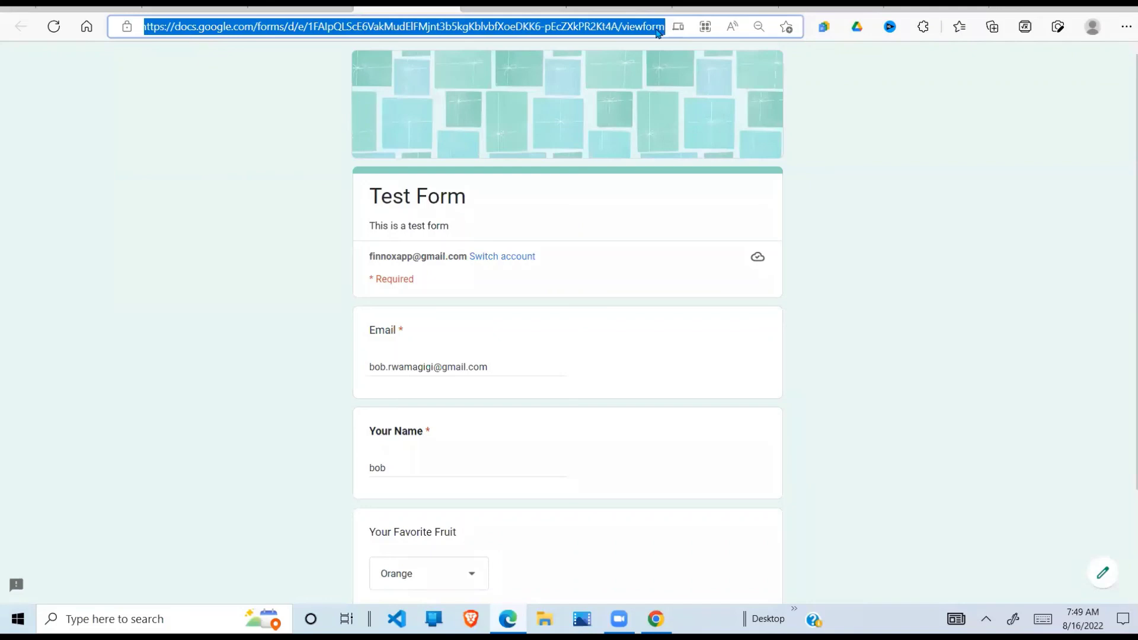